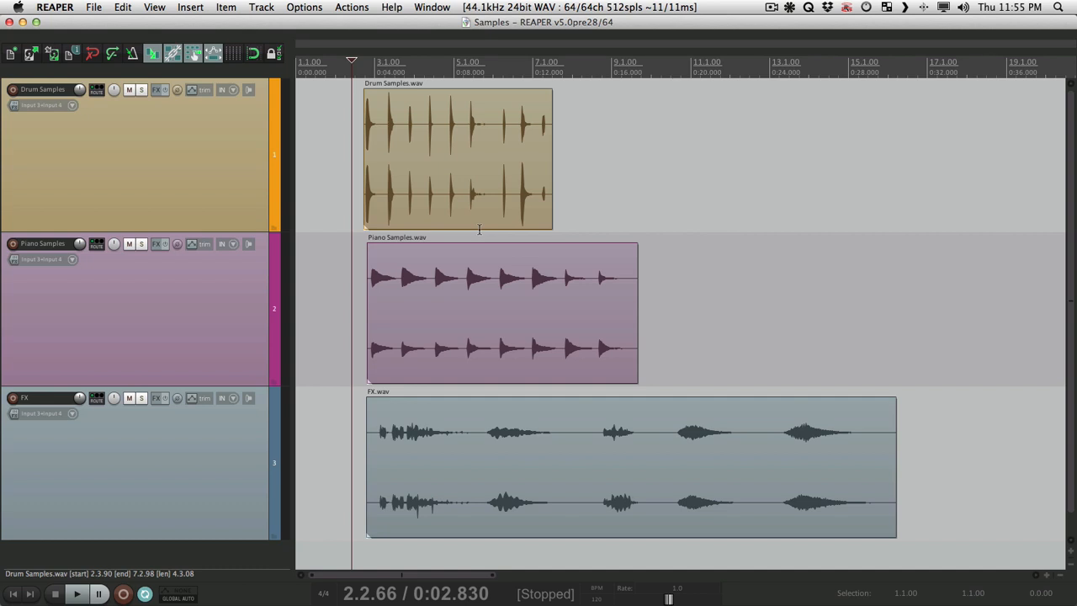
click(95, 7)
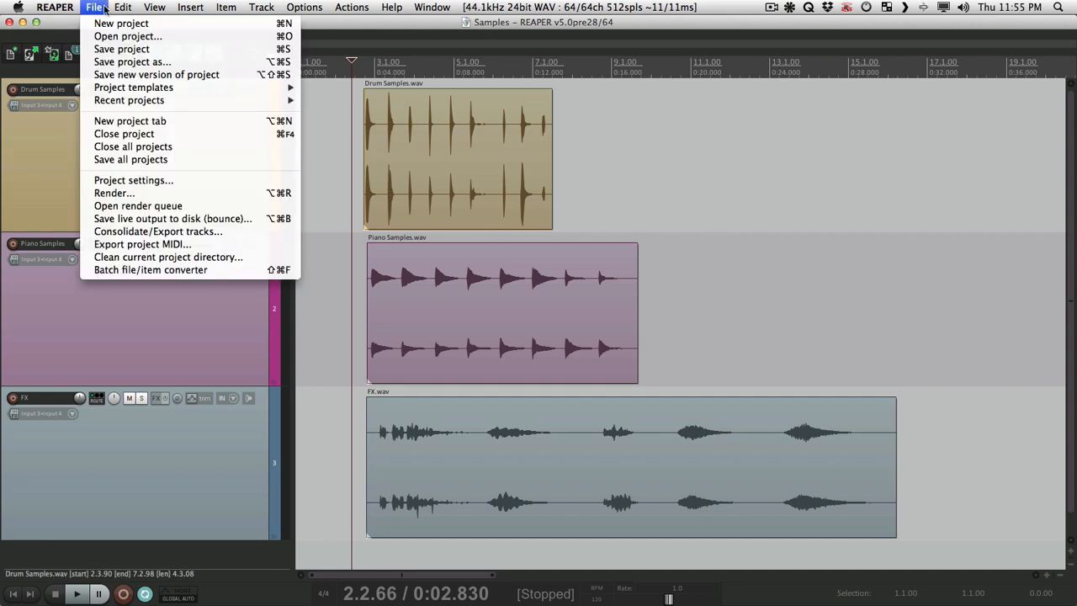
click(102, 270)
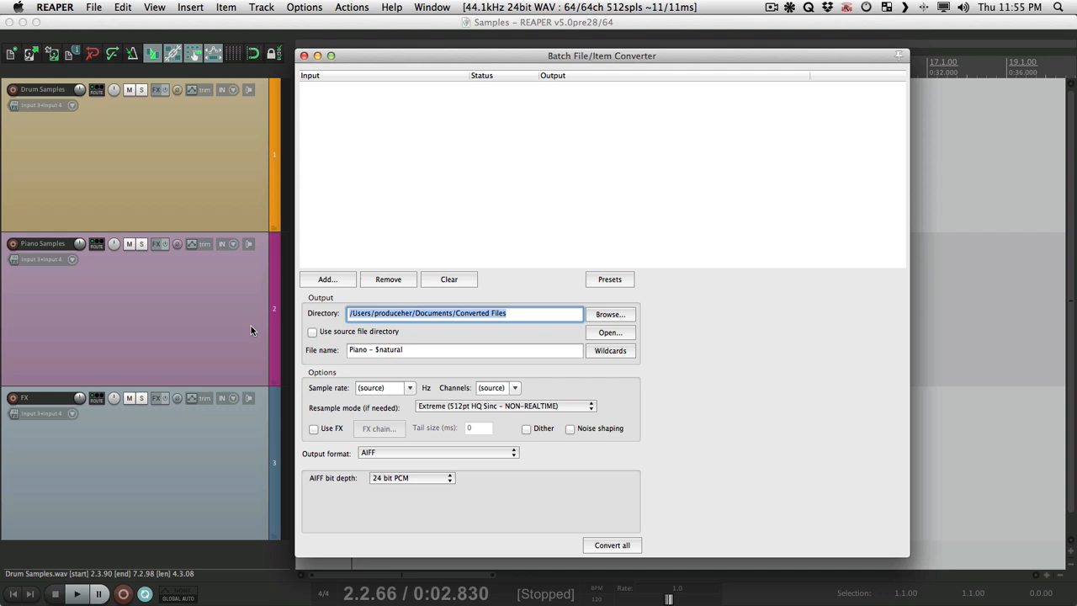
click(329, 283)
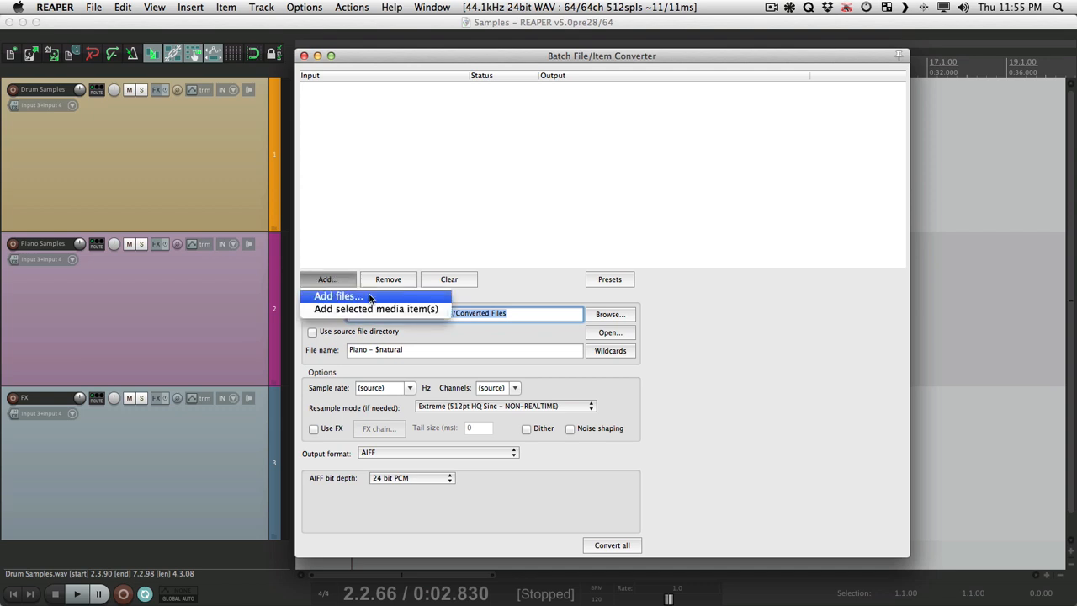
click(338, 296)
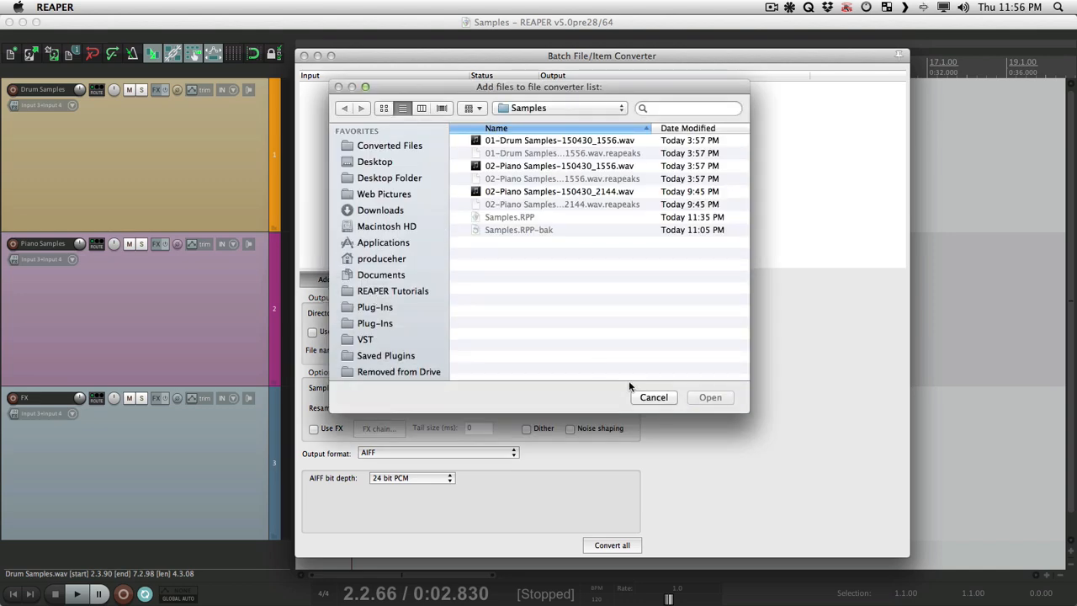
click(649, 397)
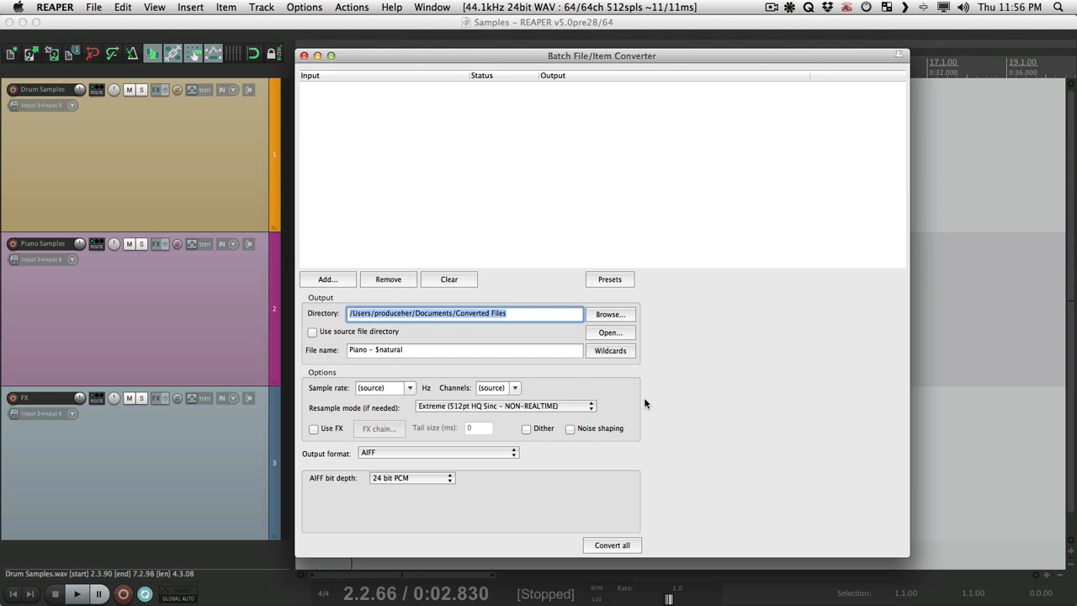
click(304, 56)
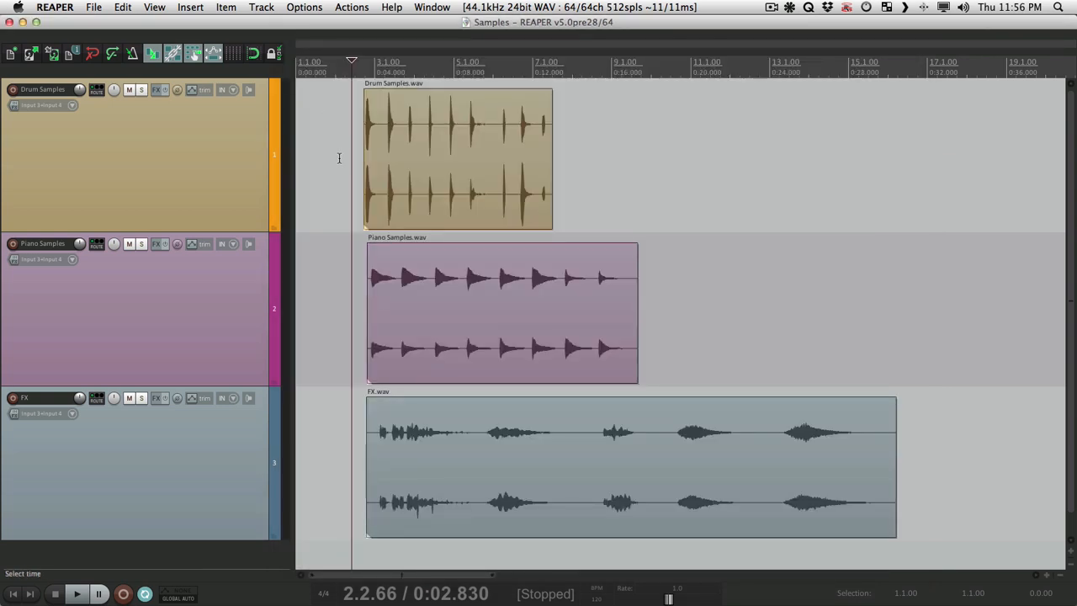
Split the Drum Samples item just before each hit from the second to the ninth, making nine separate pieces.
scroll(354, 168, up, 3)
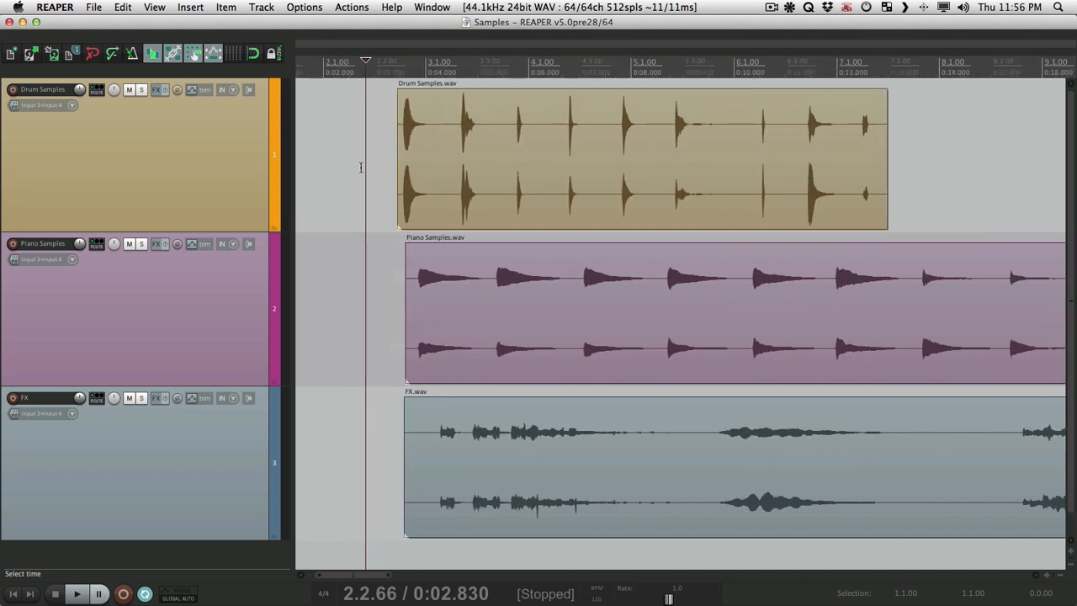
click(453, 139)
key(s)
click(515, 139)
key(s)
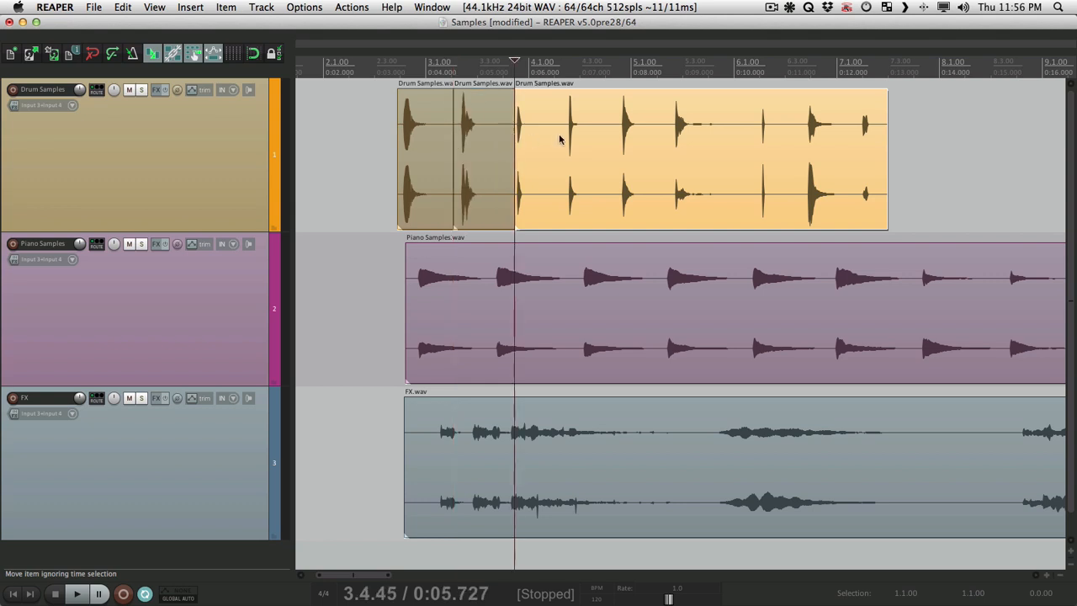
click(564, 139)
key(s)
click(616, 139)
key(s)
click(670, 133)
key(s)
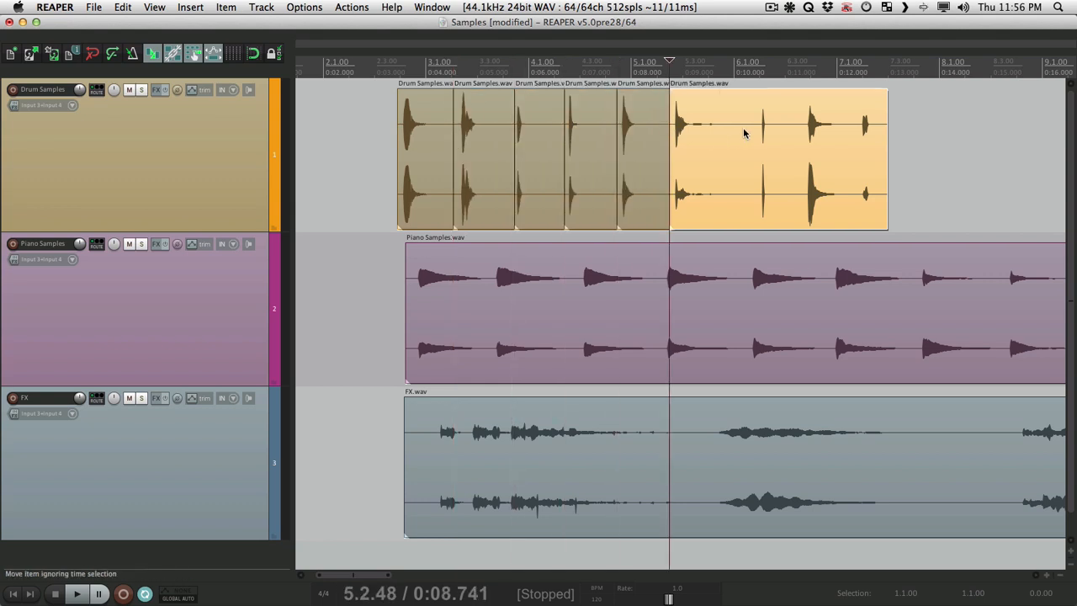
click(757, 135)
key(s)
click(805, 131)
key(s)
click(858, 130)
key(s)
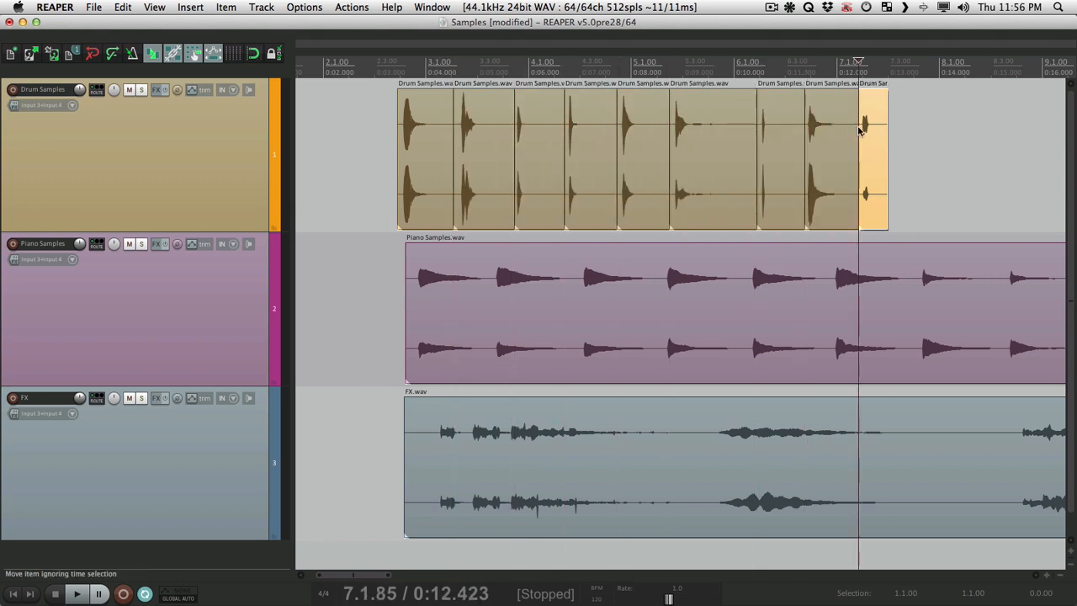
Select all nine split pieces on the Drum Samples track.
click(365, 113)
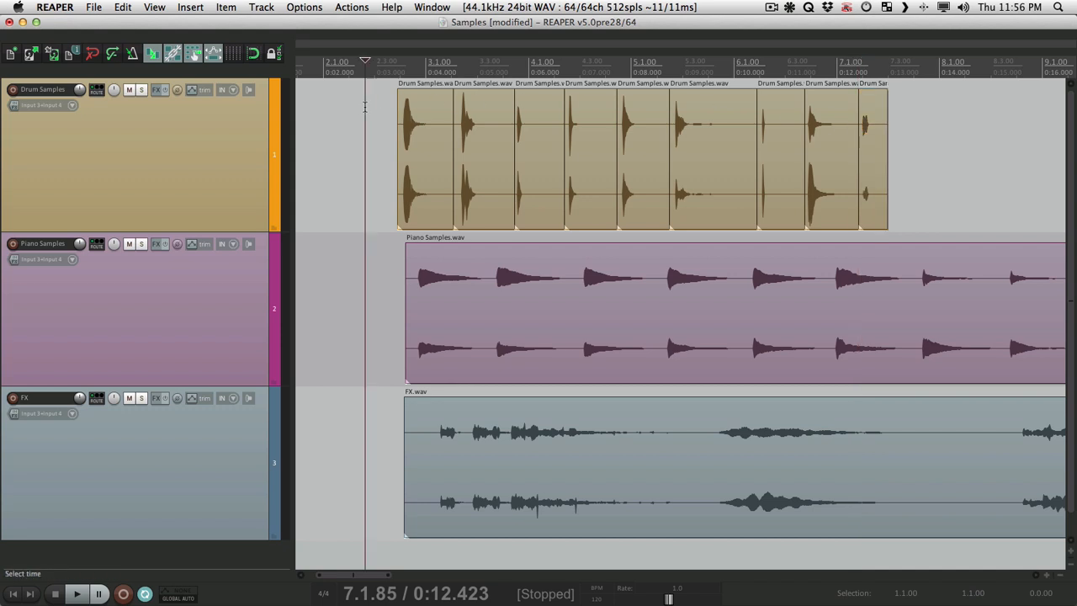
click(421, 109)
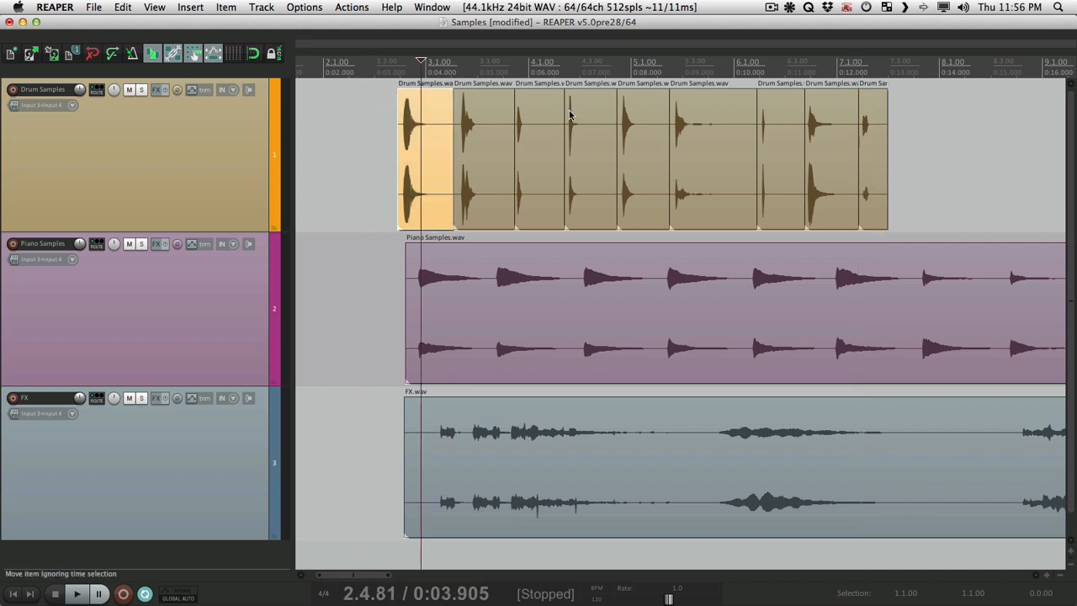
shift+click(874, 117)
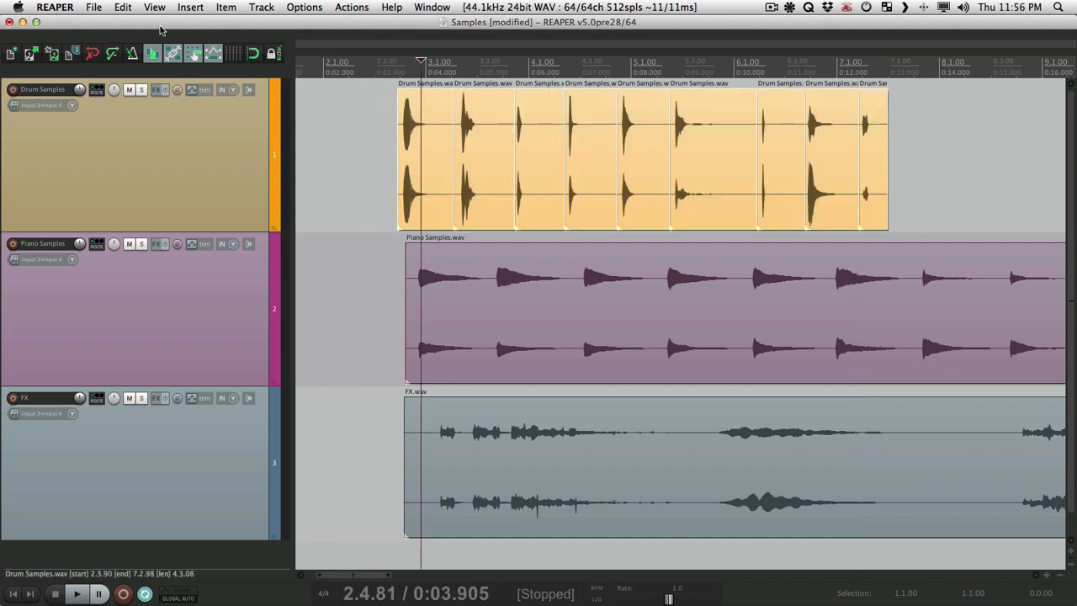
Open the Batch File/Item Converter and add the selected media items to its conversion list.
click(94, 7)
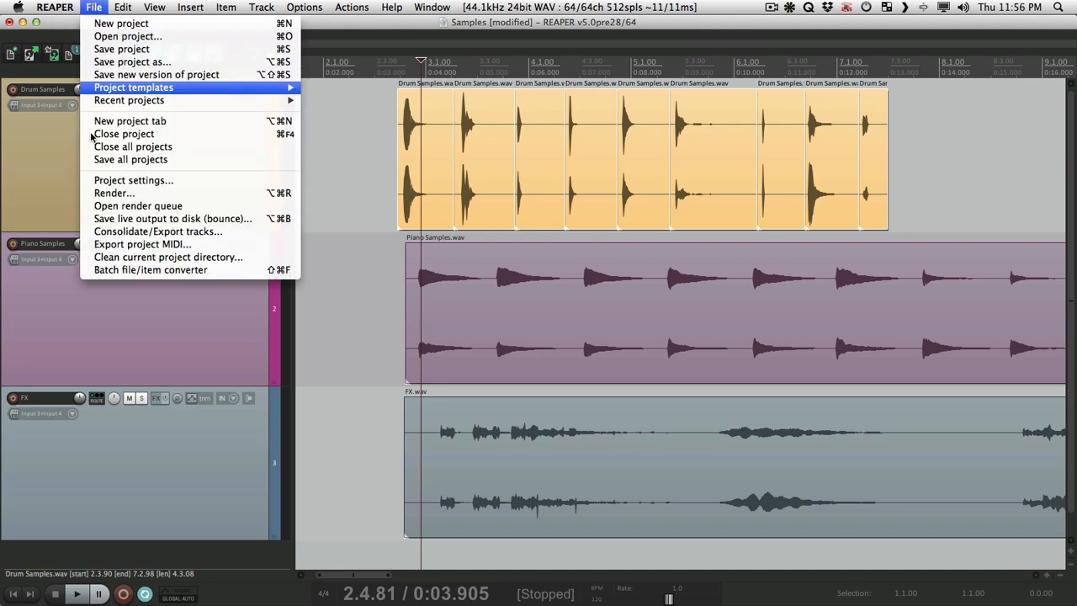
click(99, 270)
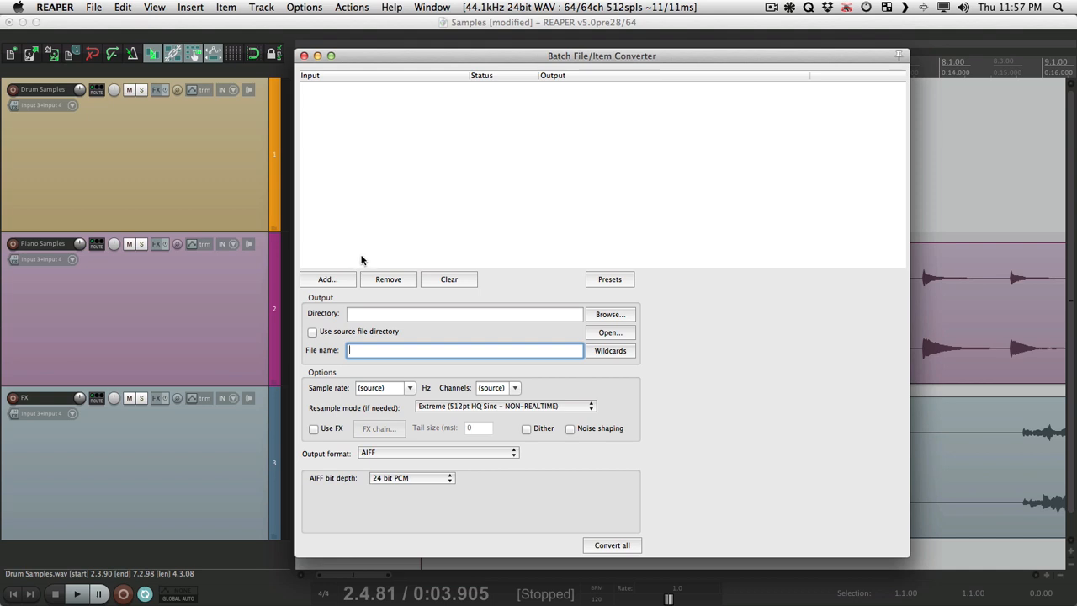
click(334, 280)
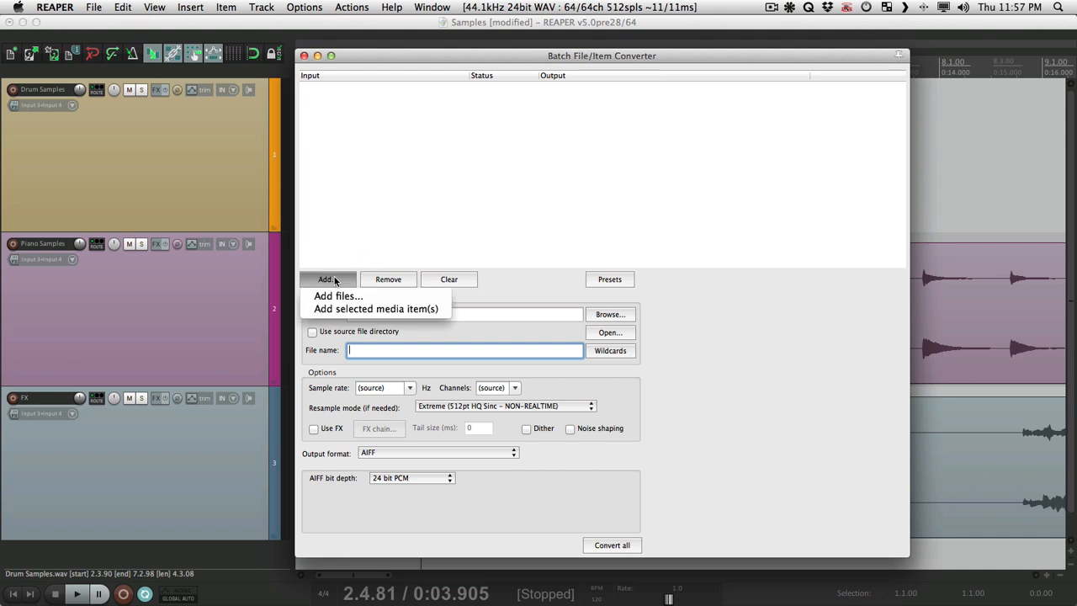
click(392, 310)
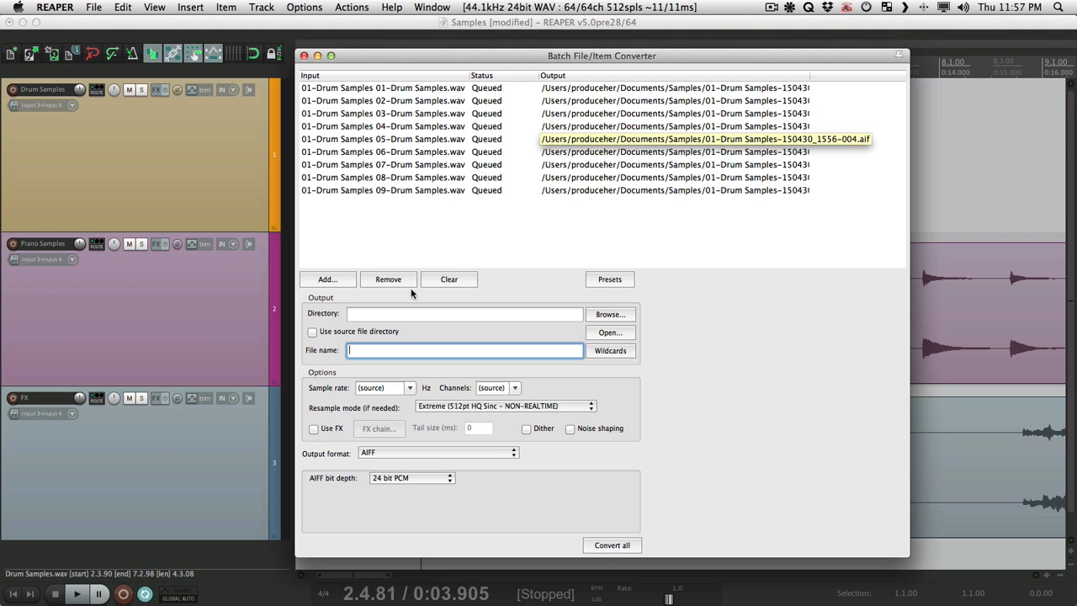
Toggle the source file directory option on and off, and set the output directory to the Converted Files folder.
click(312, 333)
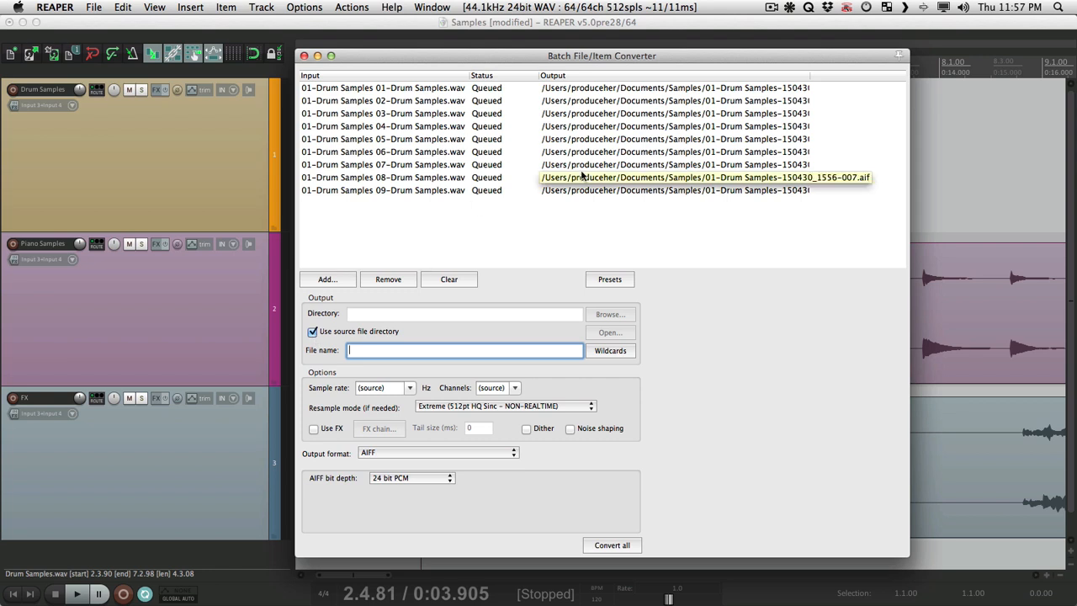
click(310, 333)
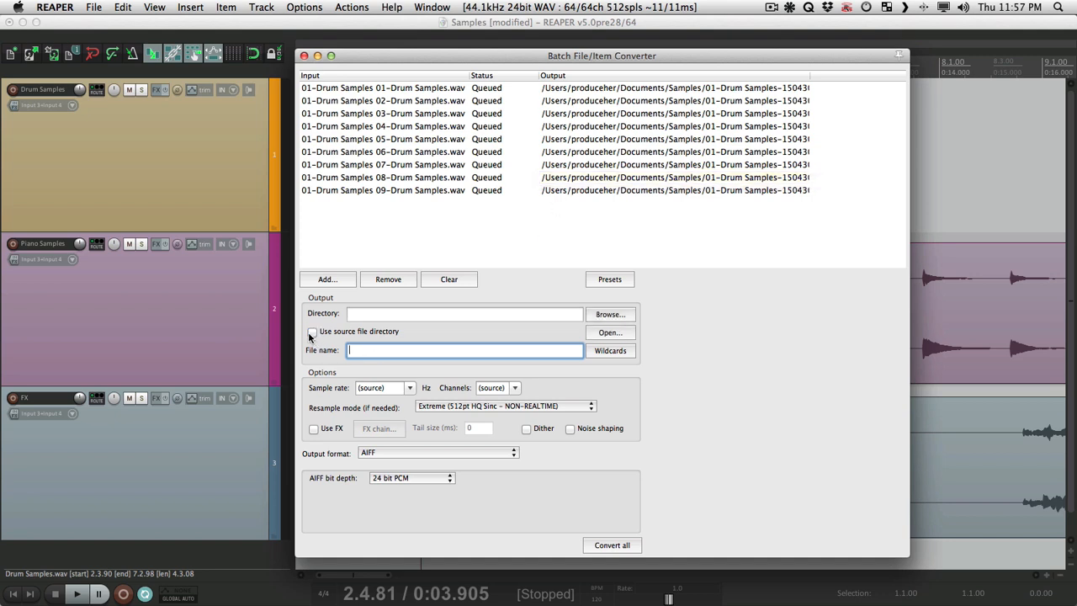
click(434, 317)
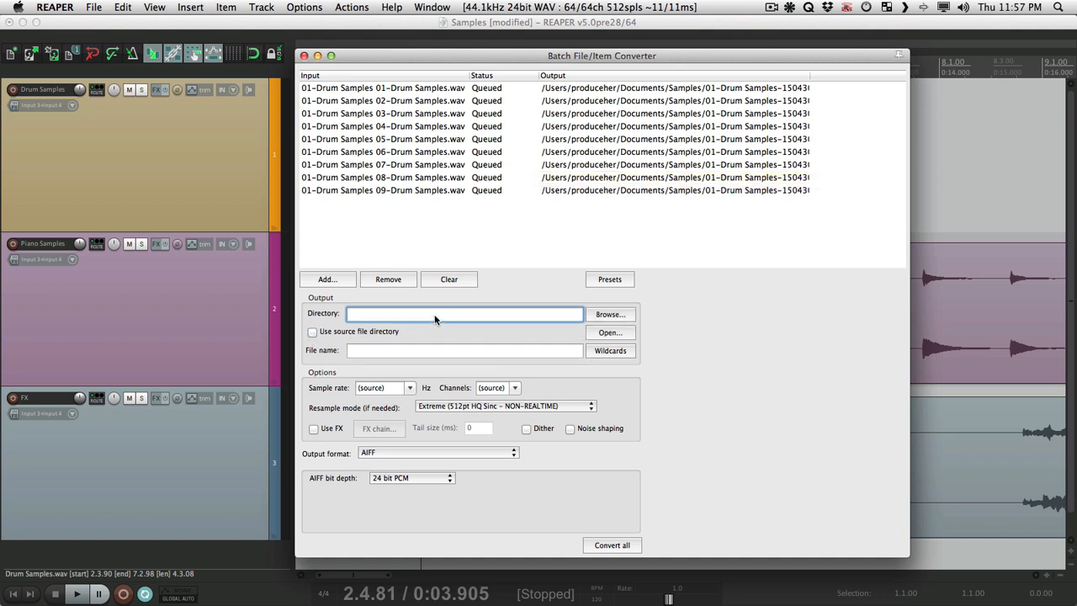
click(608, 315)
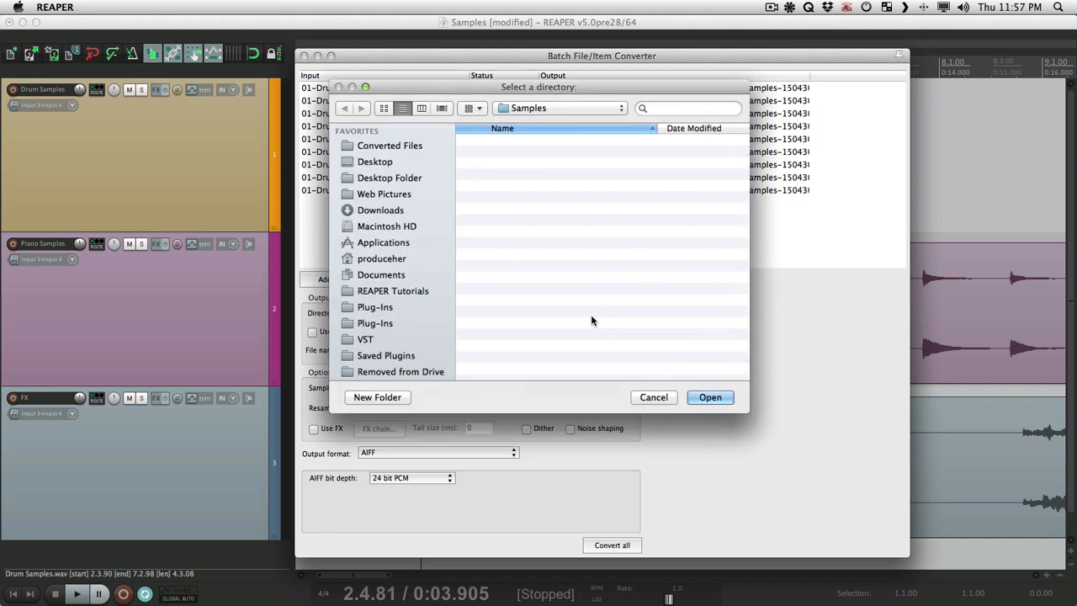
click(393, 149)
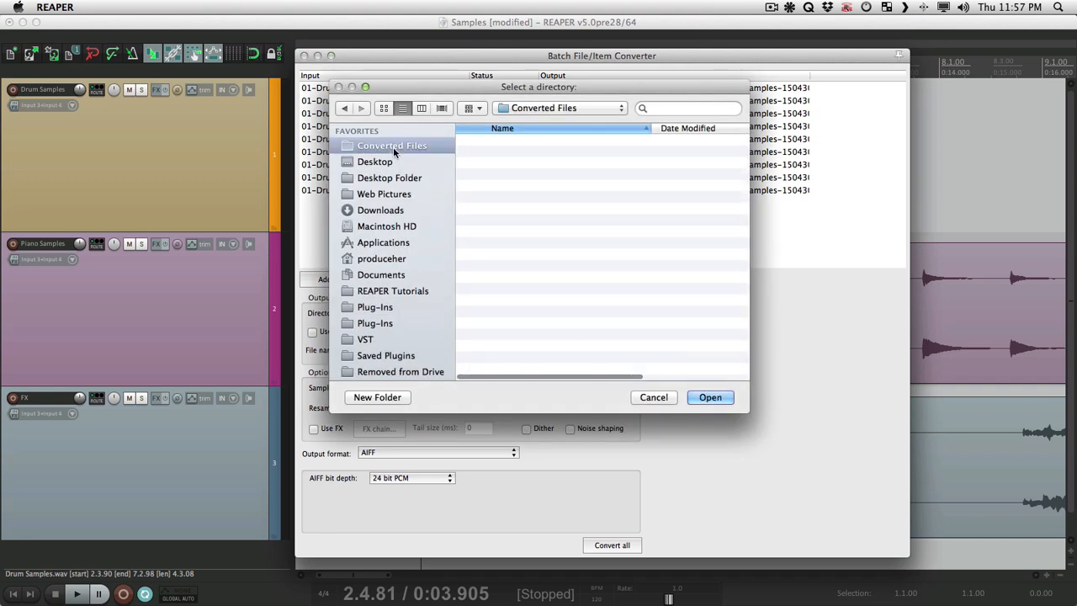
click(707, 399)
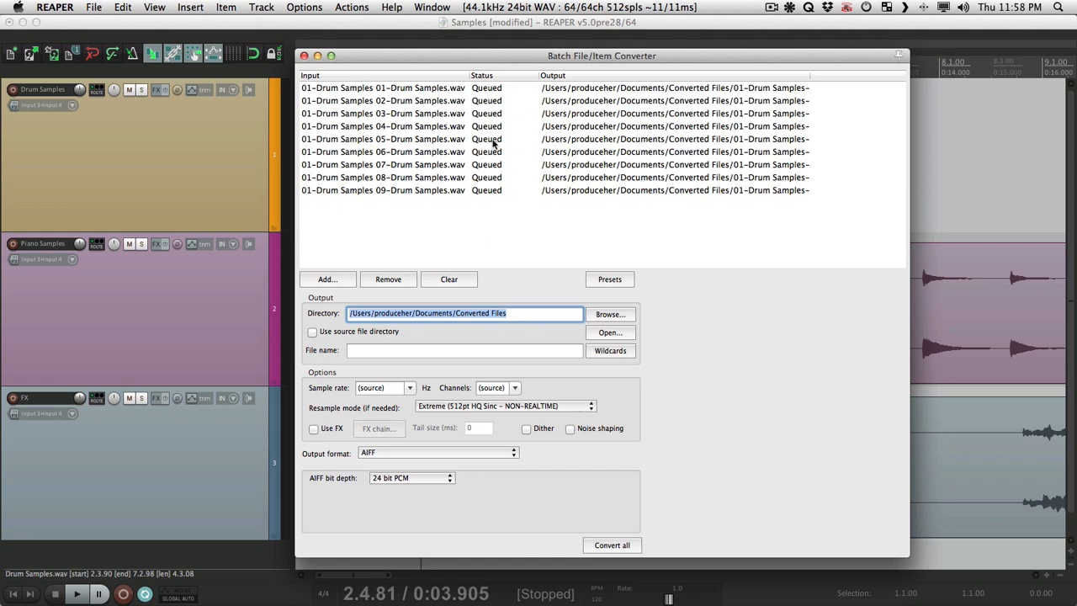
Remove the last two drum entries and clear the rest of the conversion list, and add the selected media items again.
click(484, 192)
click(393, 279)
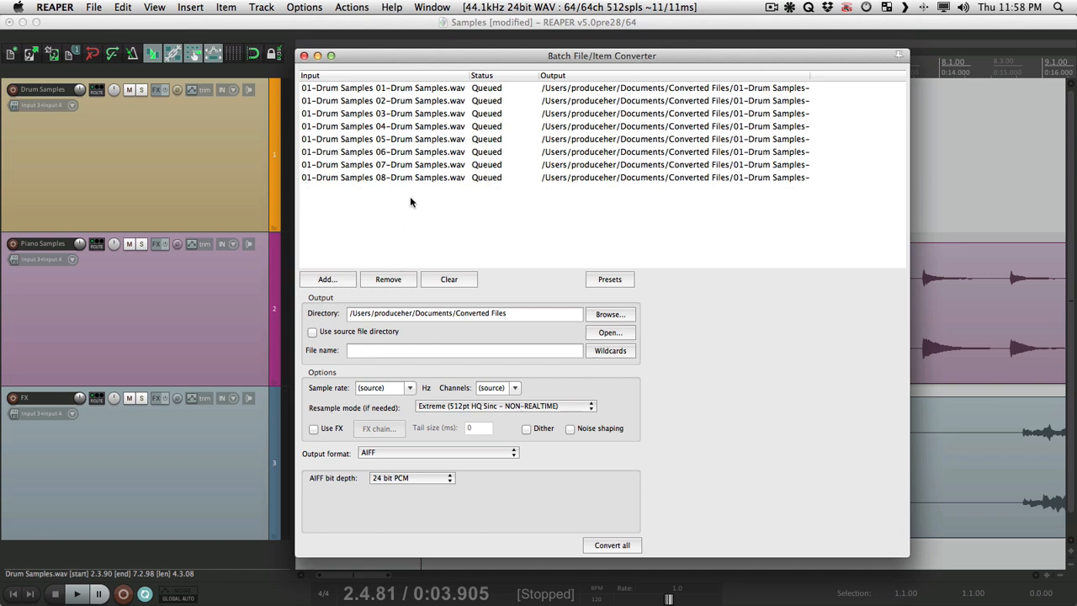
click(419, 178)
click(390, 277)
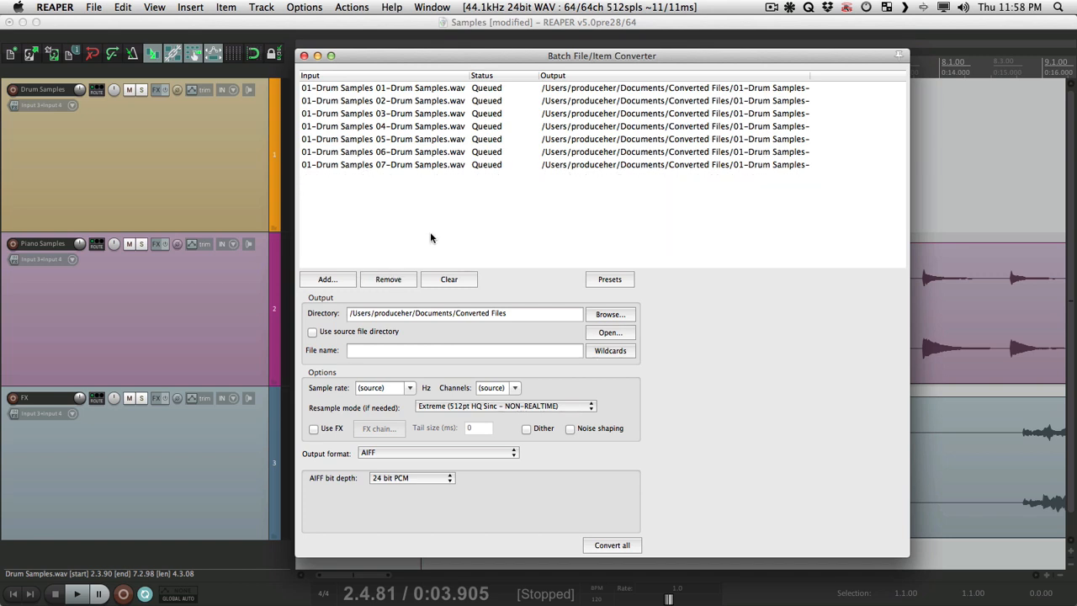
click(450, 279)
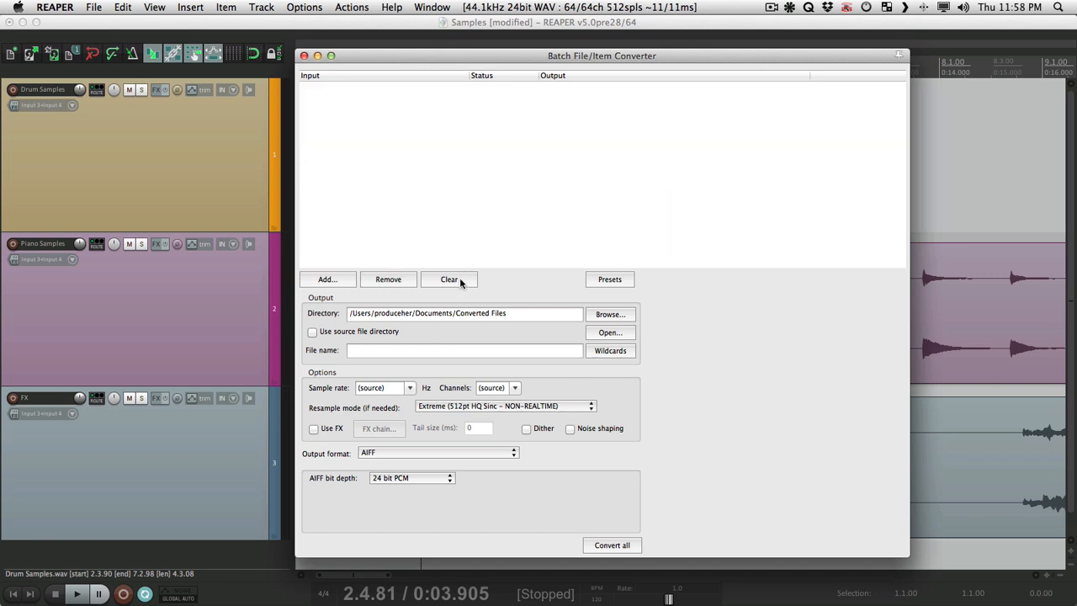
click(326, 279)
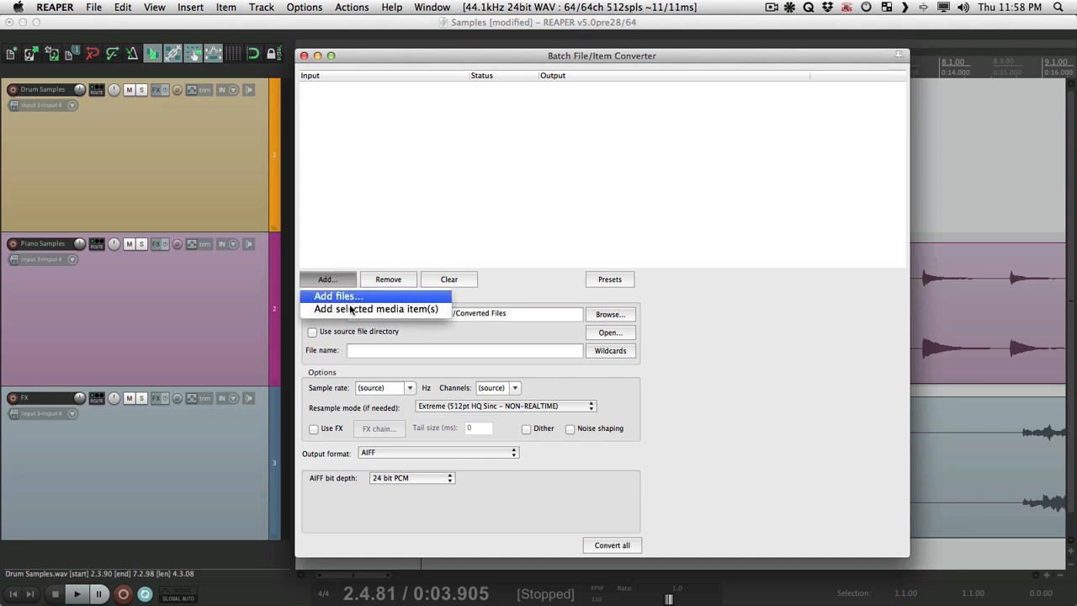
click(350, 309)
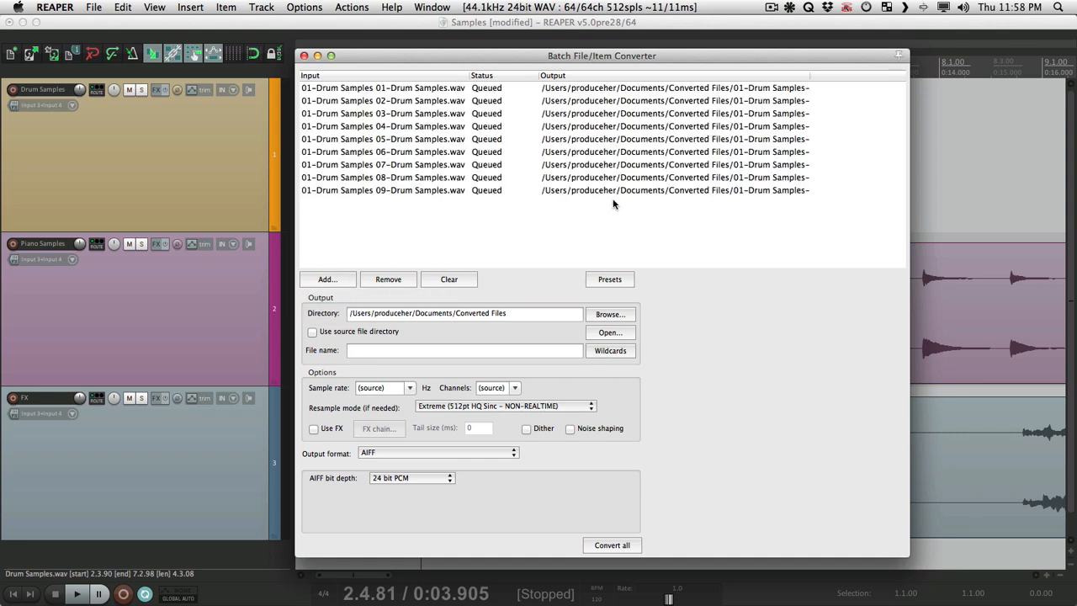
Try New Drums as the output file name and empty the field again.
click(396, 355)
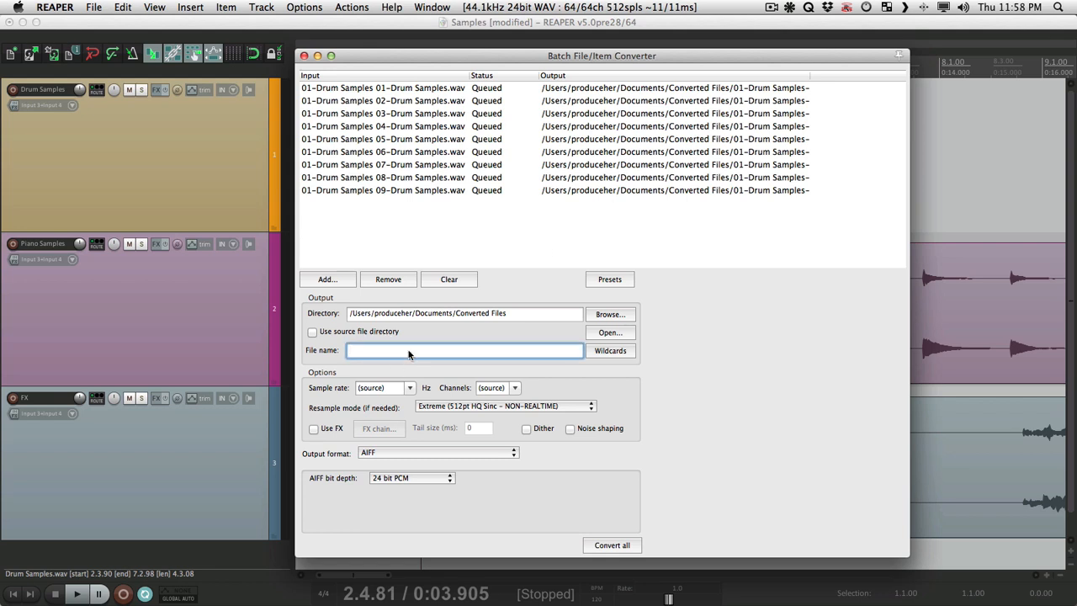
text(New Drums)
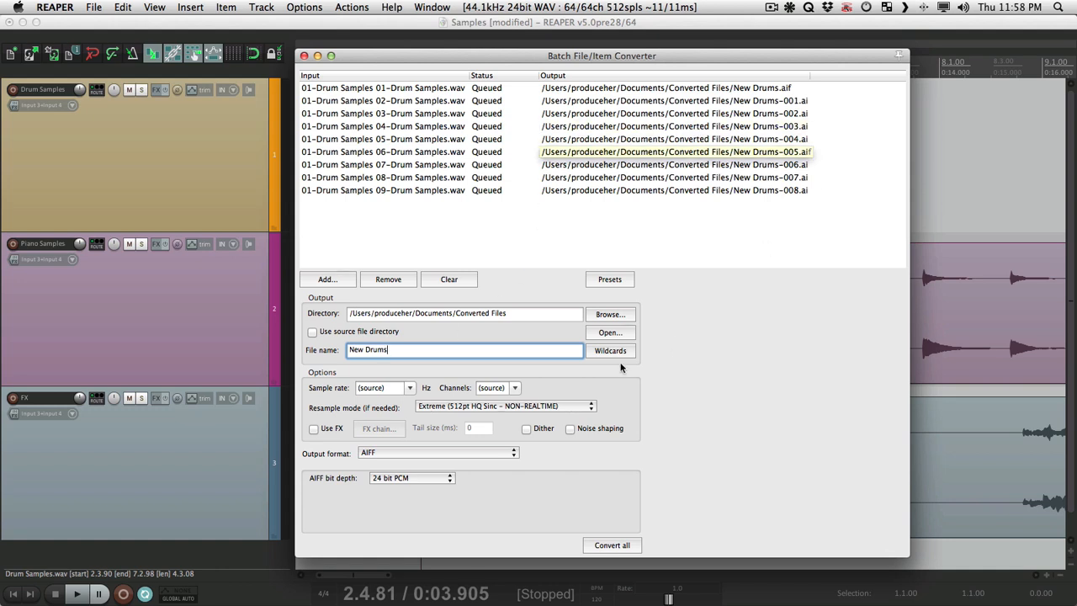
key(BackSpace)
key(BackSpace)
key(BackSpace)
key(BackSpace)
key(BackSpace)
key(BackSpace)
key(BackSpace)
key(BackSpace)
key(BackSpace)
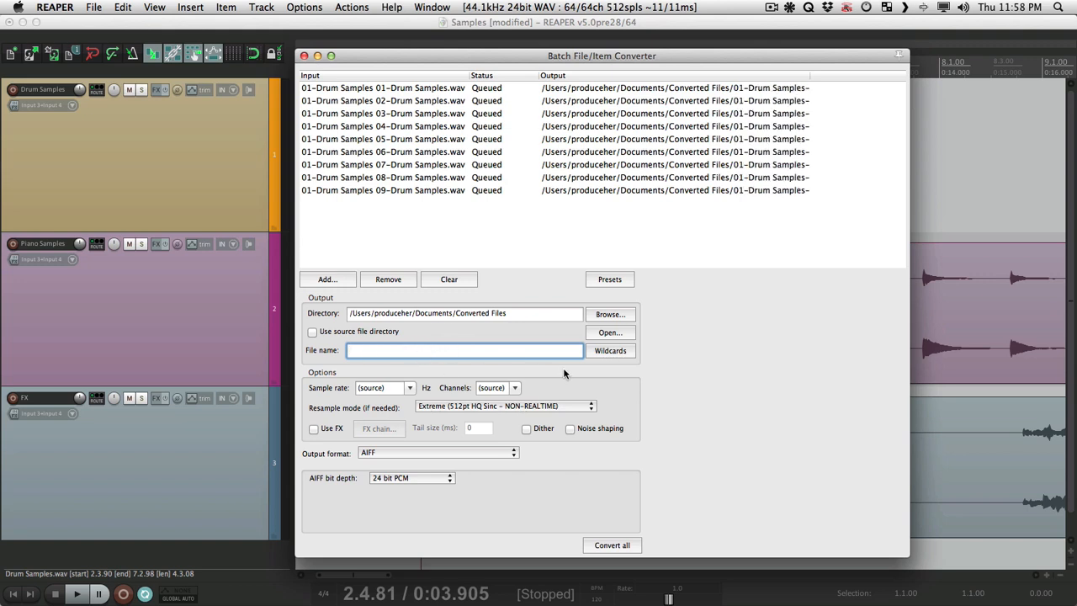
Build the output file name from wildcards as "$item - $itemnumber".
click(618, 352)
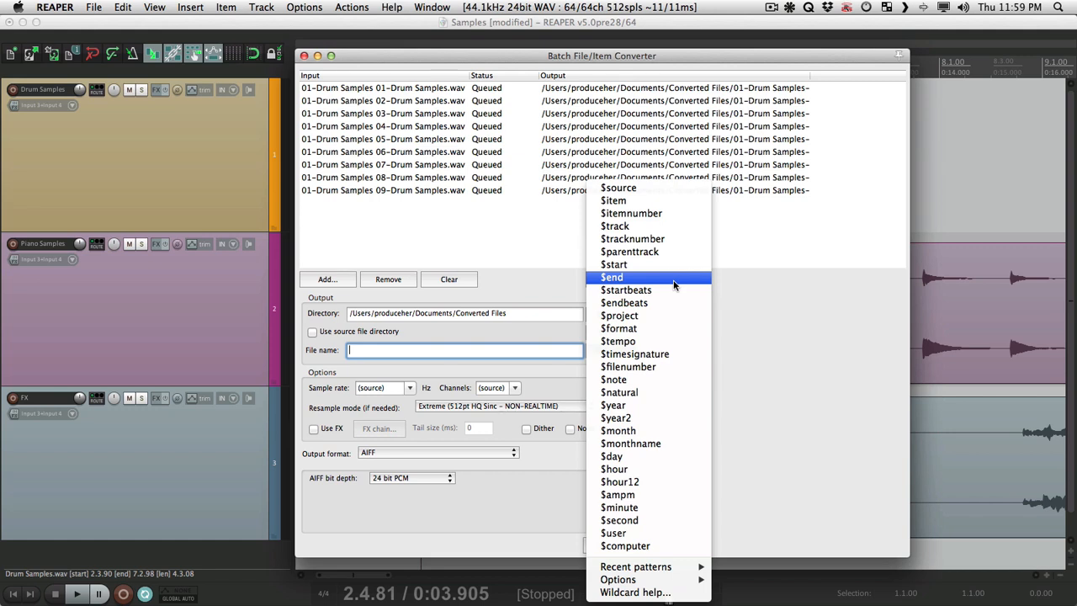
click(677, 205)
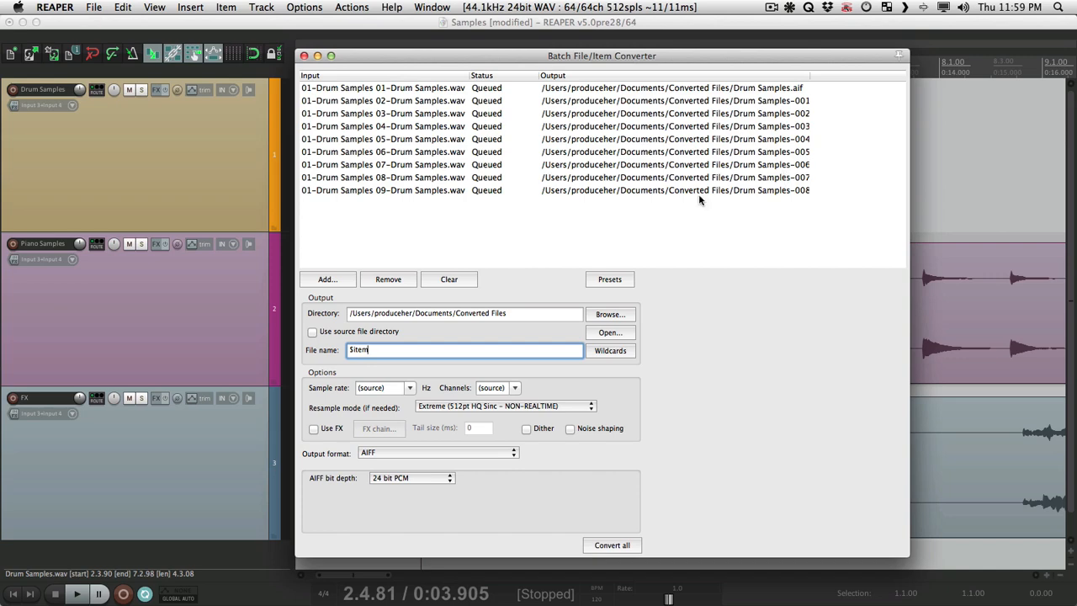
text(-)
click(607, 353)
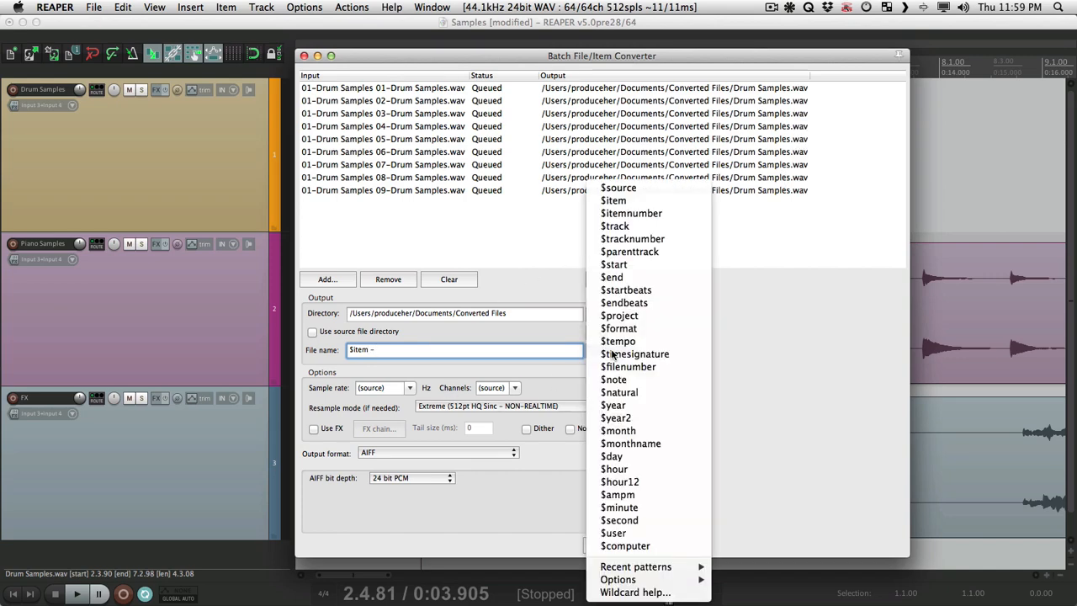
click(654, 216)
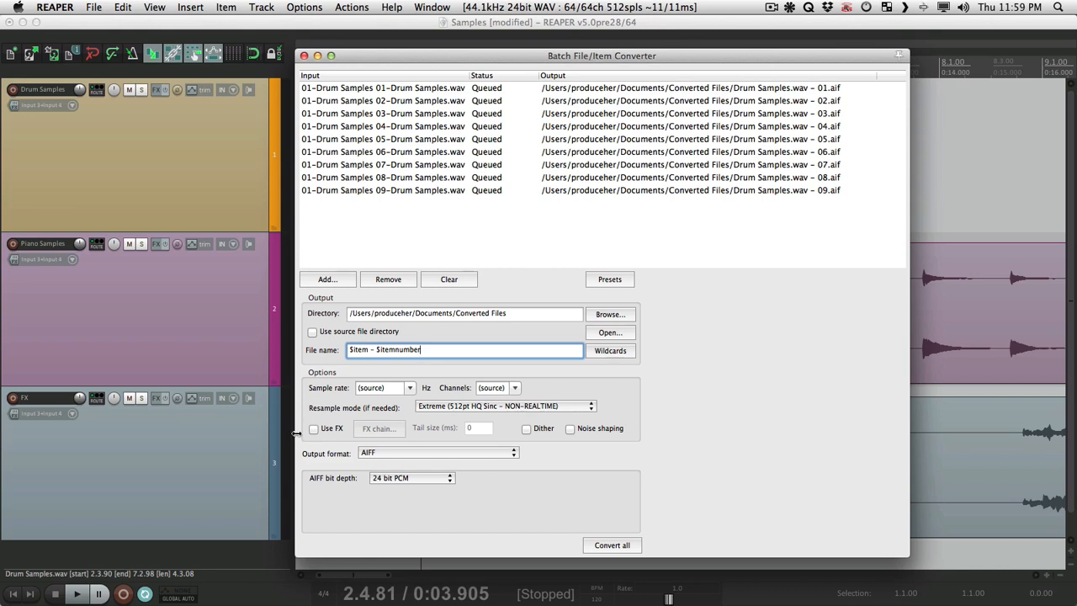
Replace the item wildcard in the output file name so it reads "Hip Hop Drums - $itemnumber".
double_click(357, 349)
text(Hip Hop Drums)
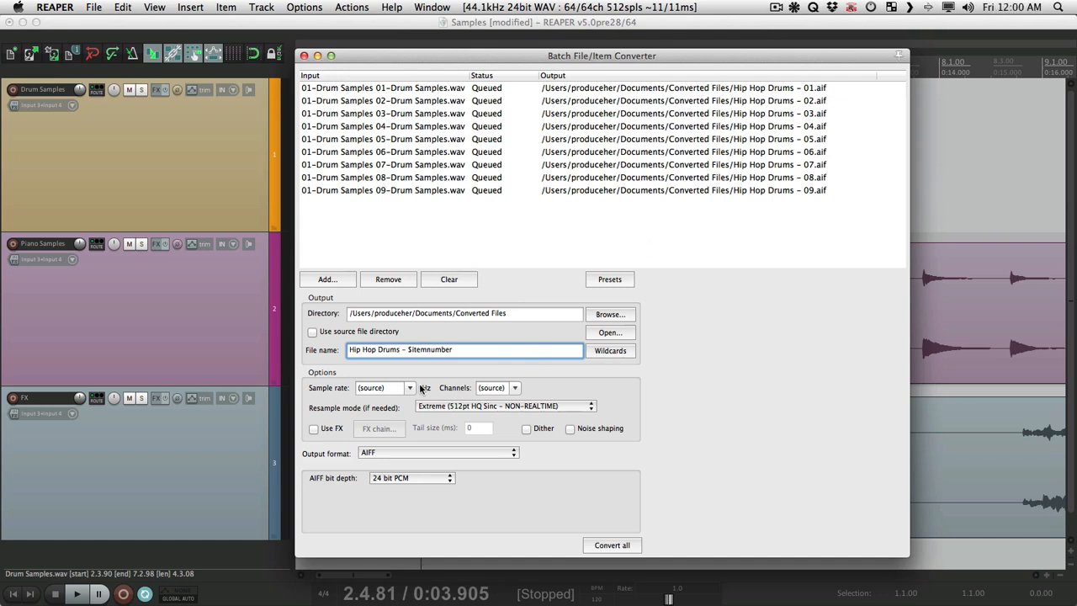
Try output sample rates of 44100, 48000 and 192000 Hz, and return the rate to source.
click(408, 387)
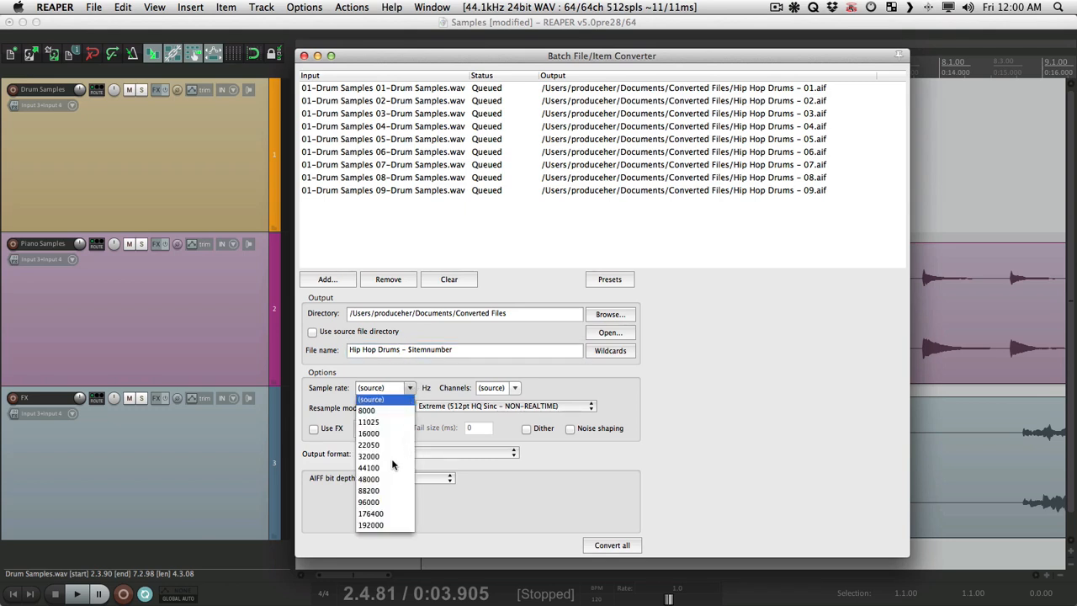
click(384, 467)
click(410, 387)
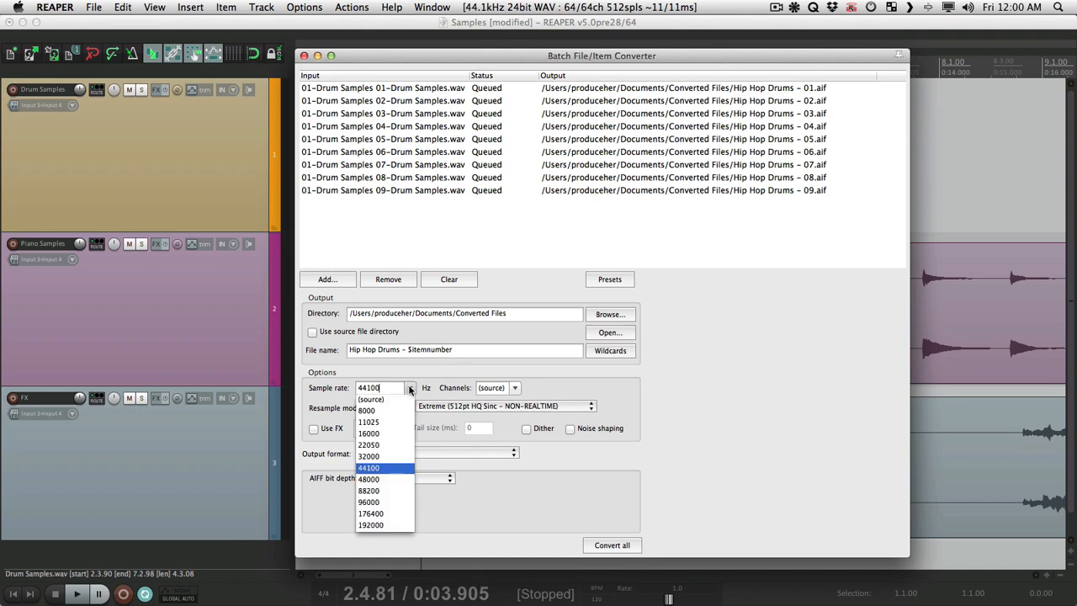
click(379, 479)
click(411, 390)
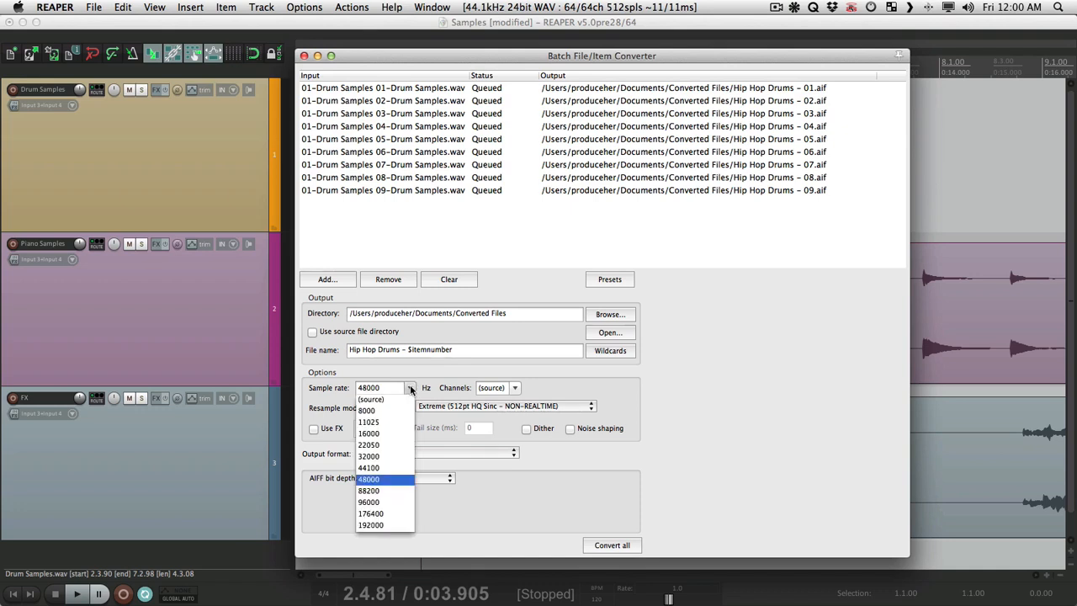
click(383, 525)
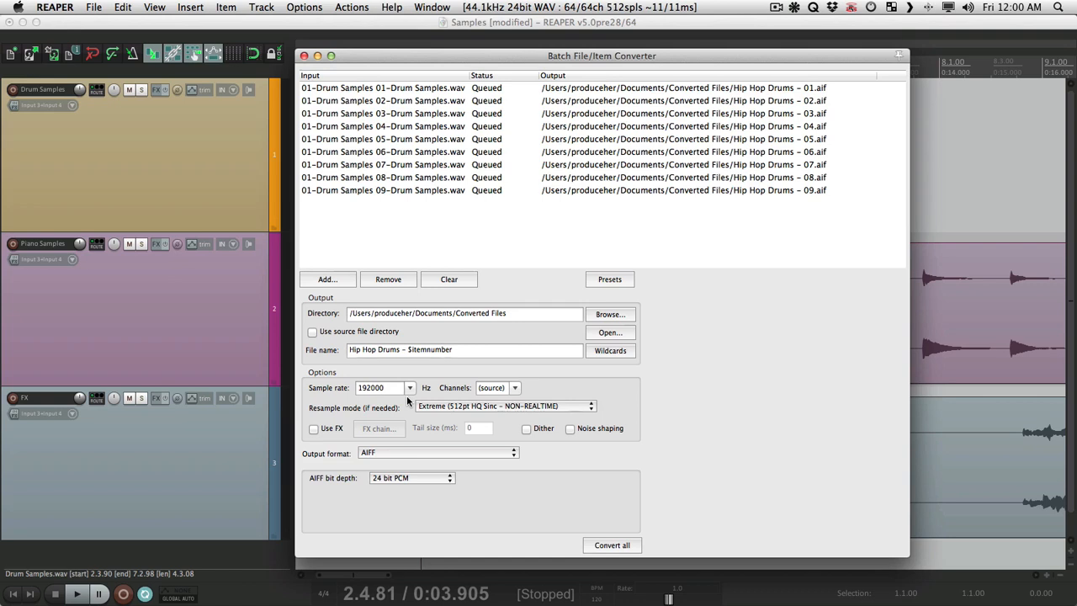
click(408, 388)
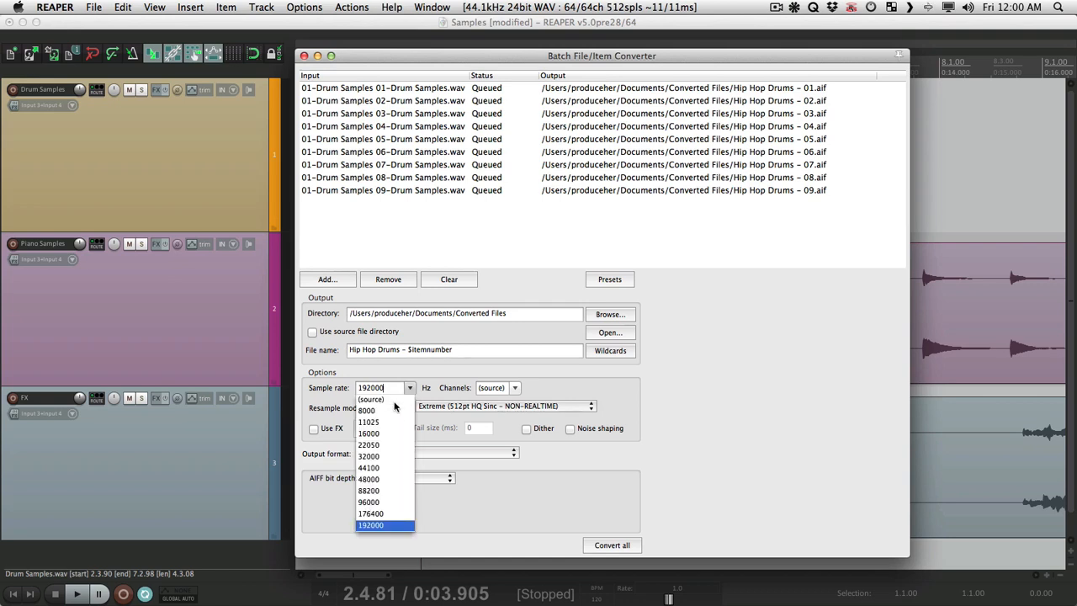
click(393, 400)
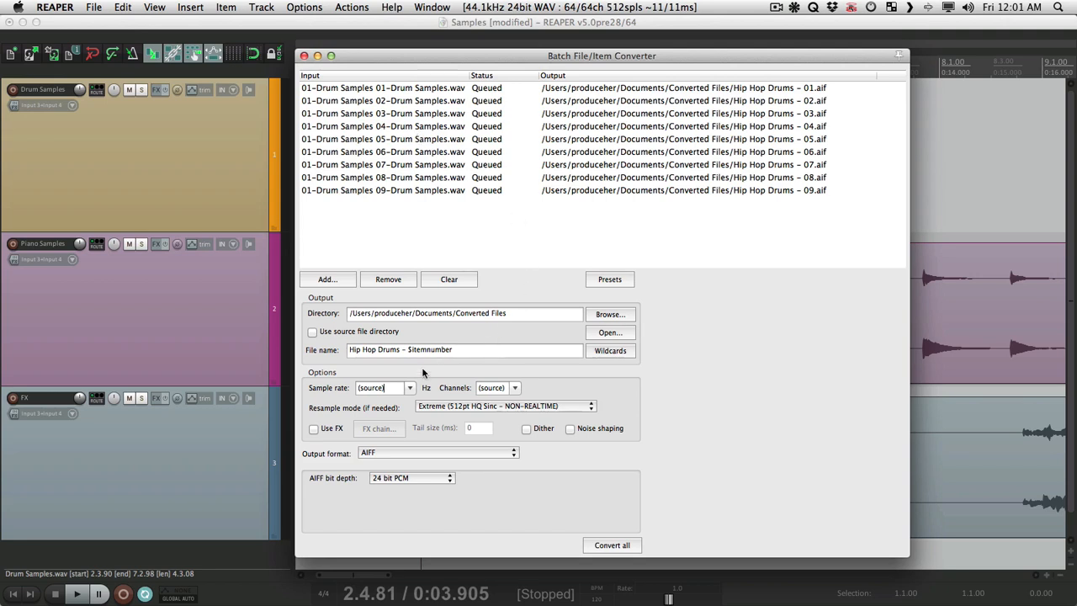
Set the output sample rate to 44100 Hz.
click(410, 389)
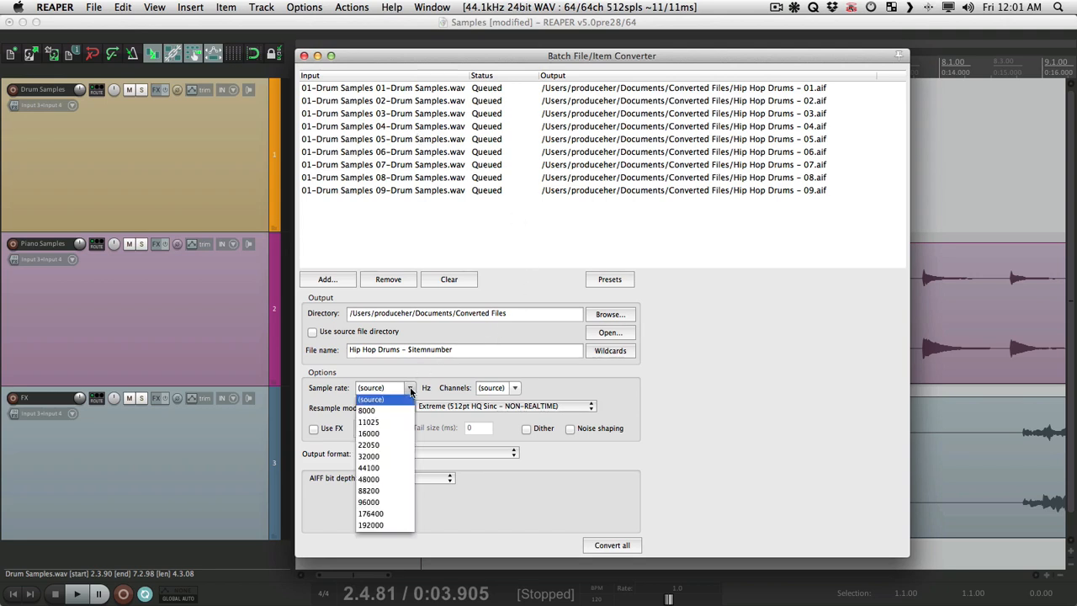
click(389, 468)
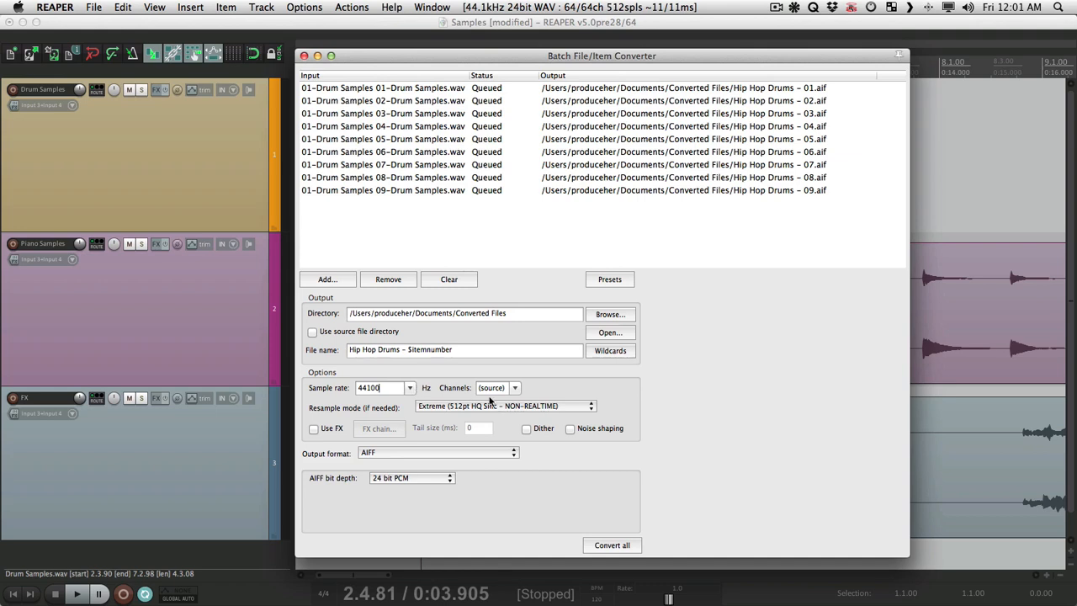
Try other output channel settings such as Stereo, and return the channels to source.
click(515, 388)
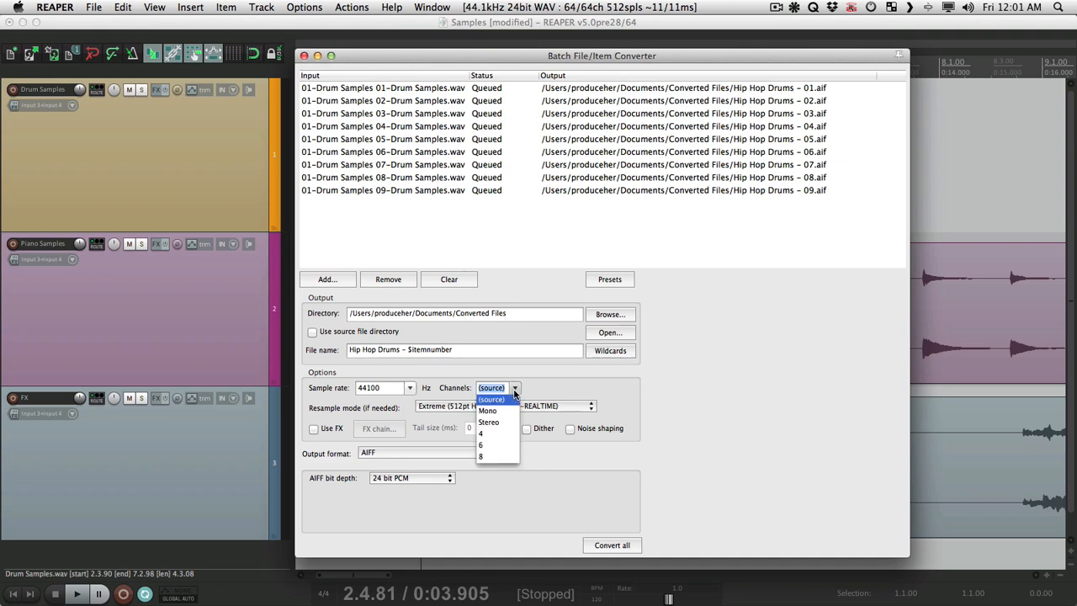
click(503, 406)
click(514, 387)
click(507, 412)
click(515, 388)
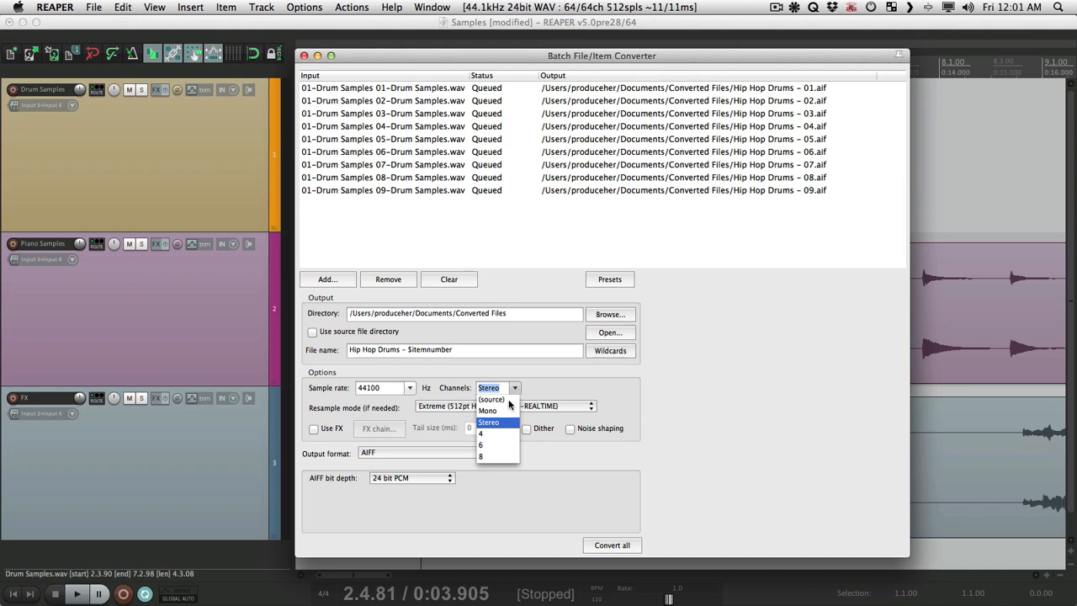
click(503, 399)
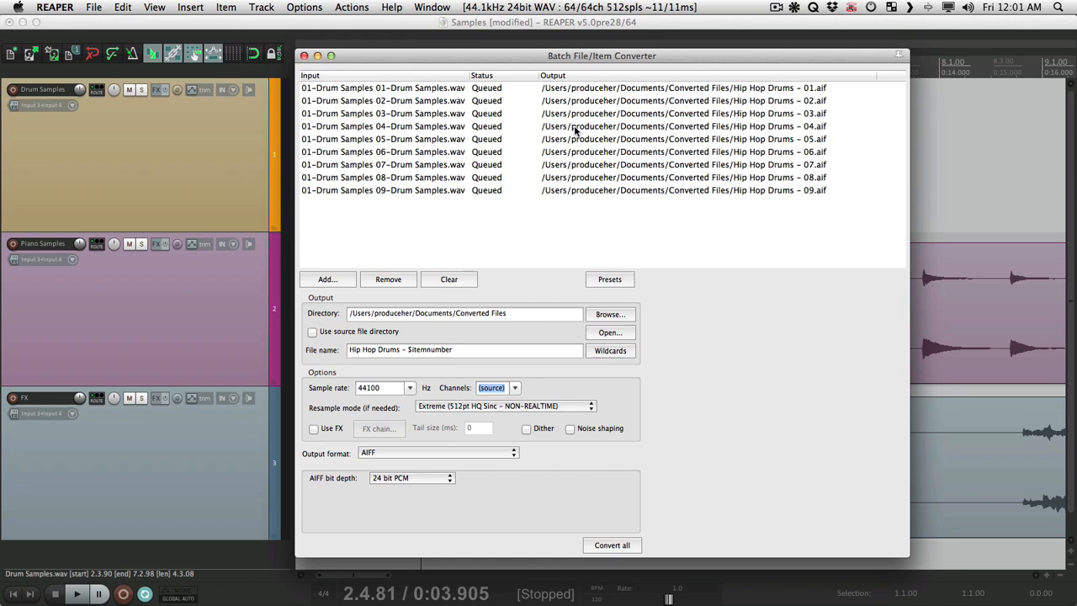
Set the output channels to Stereo and choose Extreme (512pt HQ Sinc - NON-REALTIME) as the resample mode.
click(515, 380)
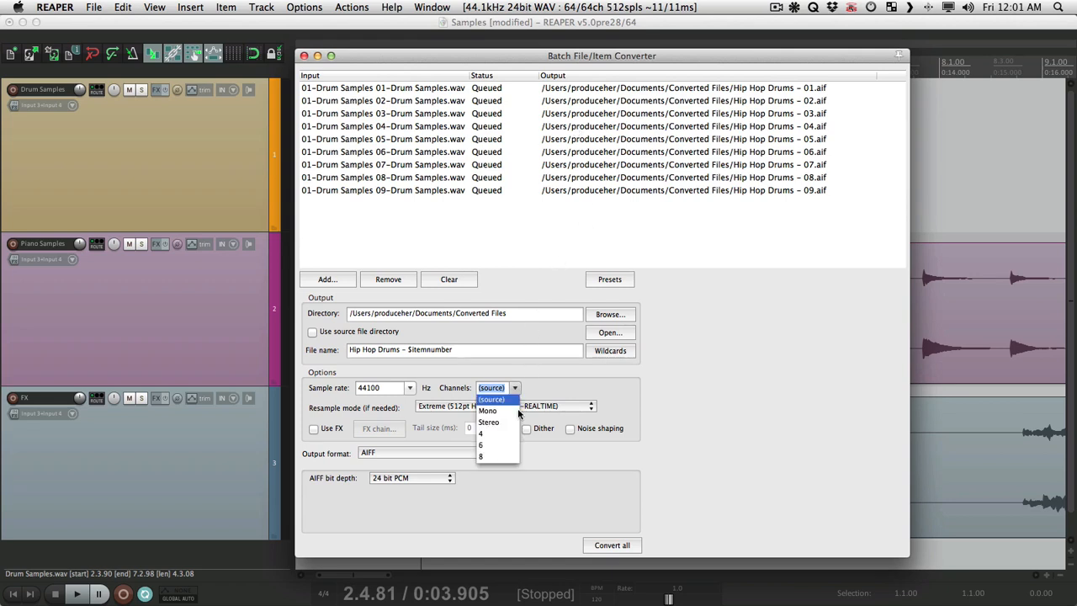
click(505, 420)
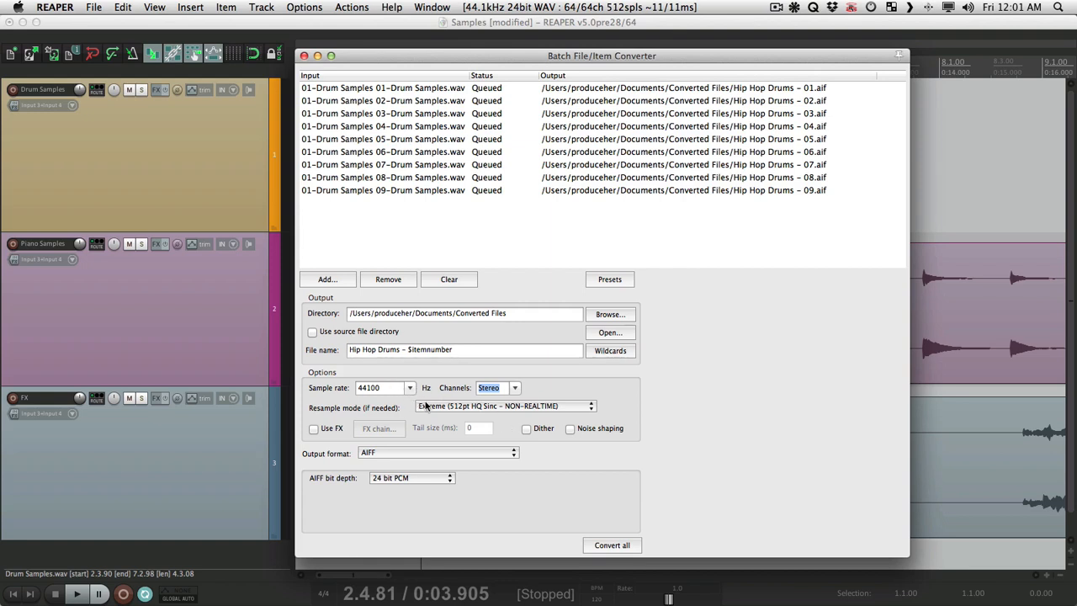
click(465, 408)
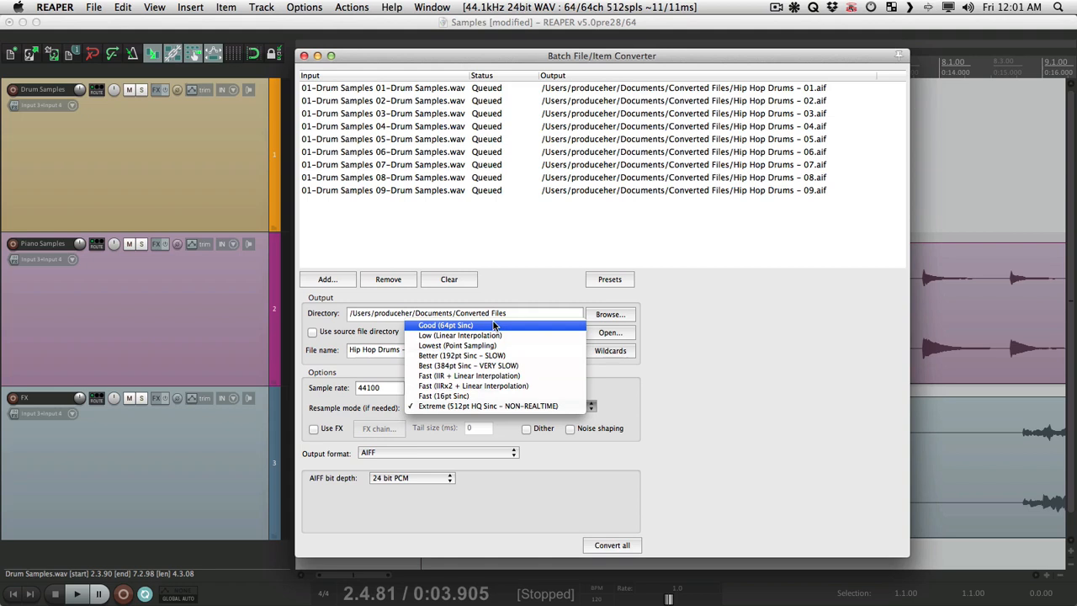
click(502, 407)
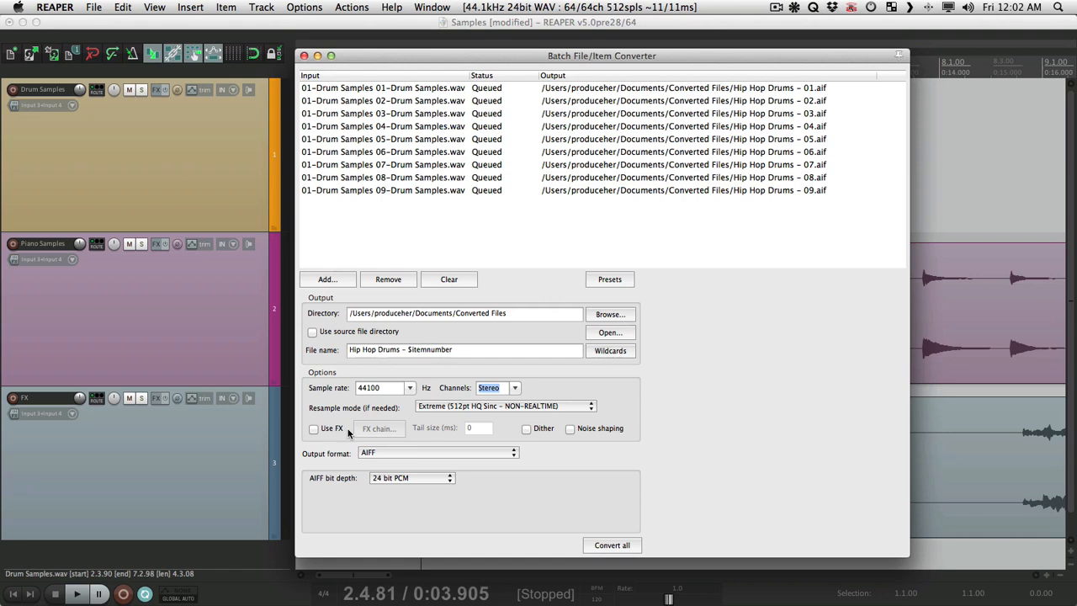
Enable FX for the conversion and add ReaEQ to the converter's FX chain.
click(313, 429)
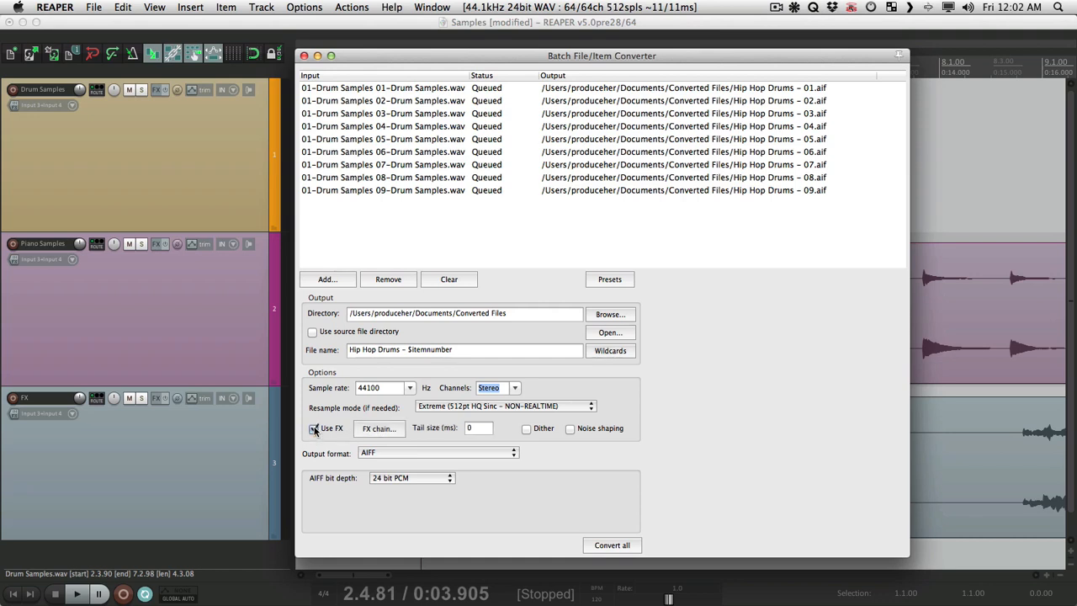
click(379, 429)
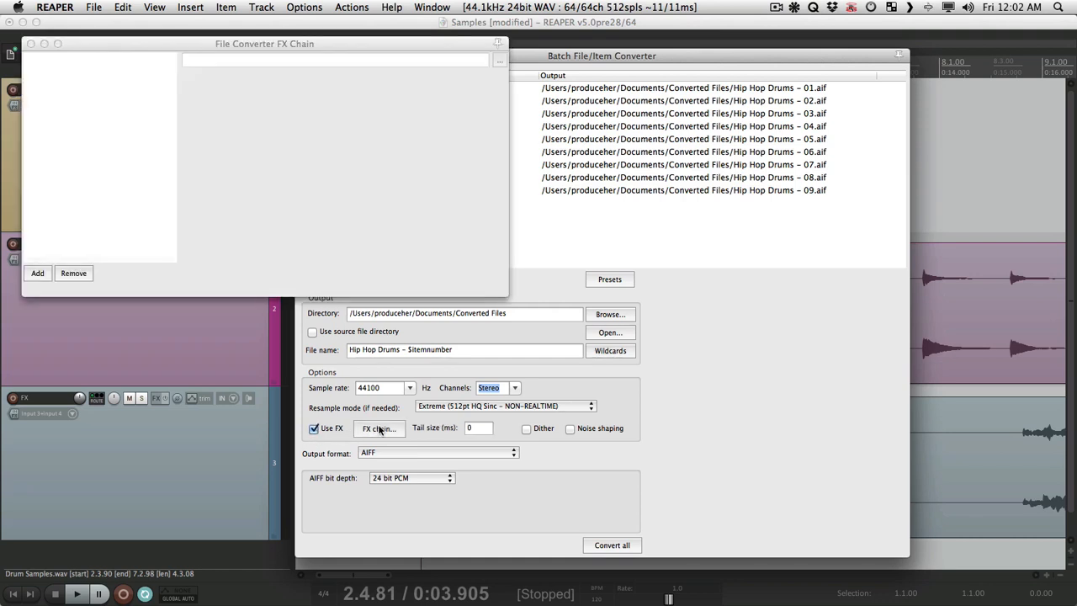
click(38, 273)
scroll(204, 106, up, 3)
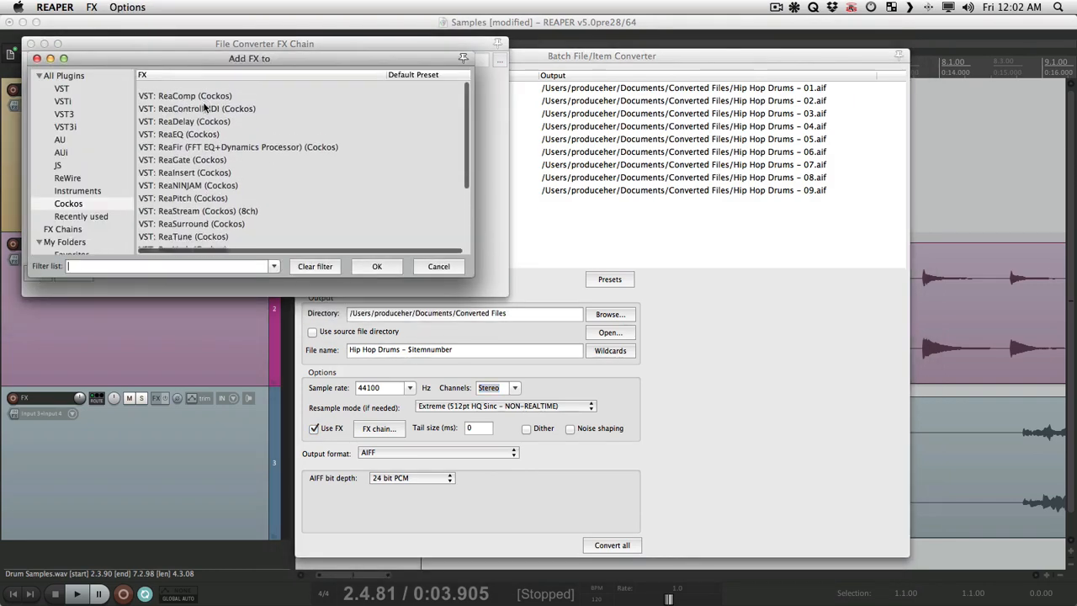
double_click(195, 125)
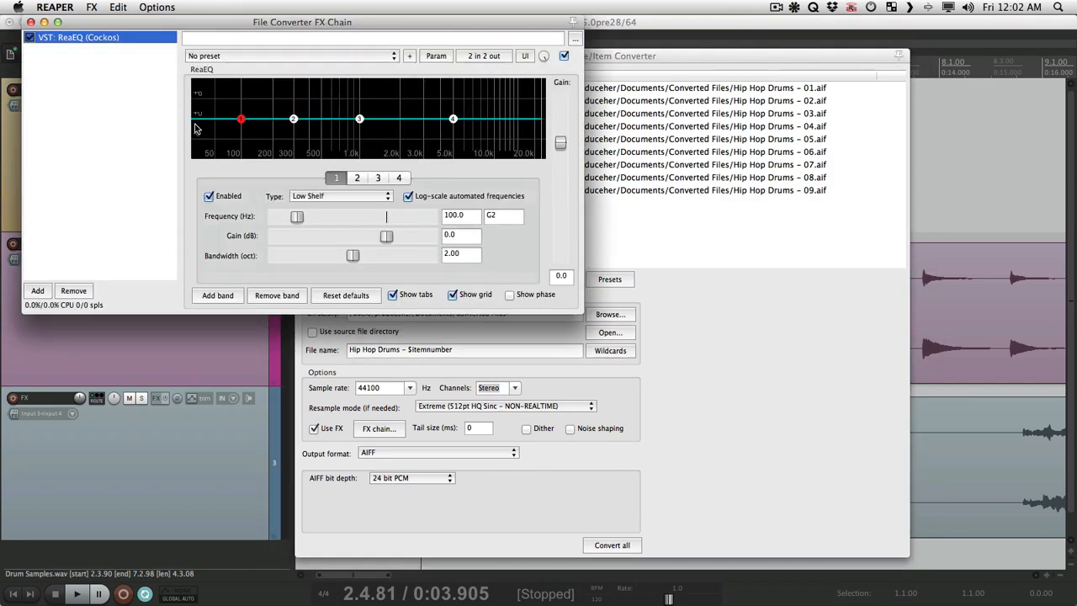
Make ReaEQ band 1 a High Pass filter at about 262.5 Hz with a bandwidth of about 1.71 octaves.
click(304, 198)
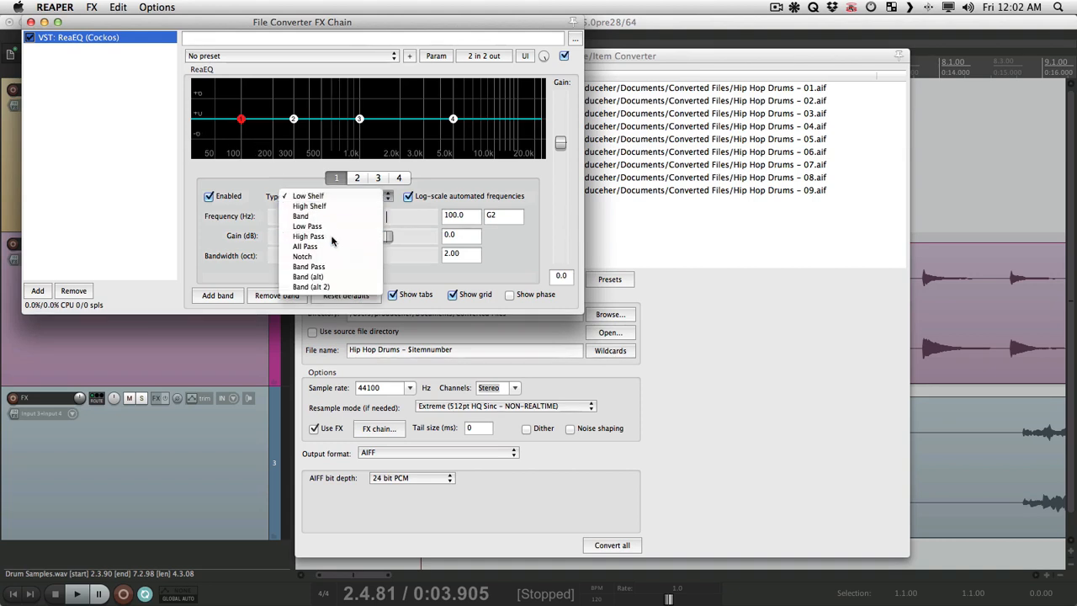
click(331, 236)
drag(295, 217, 330, 216)
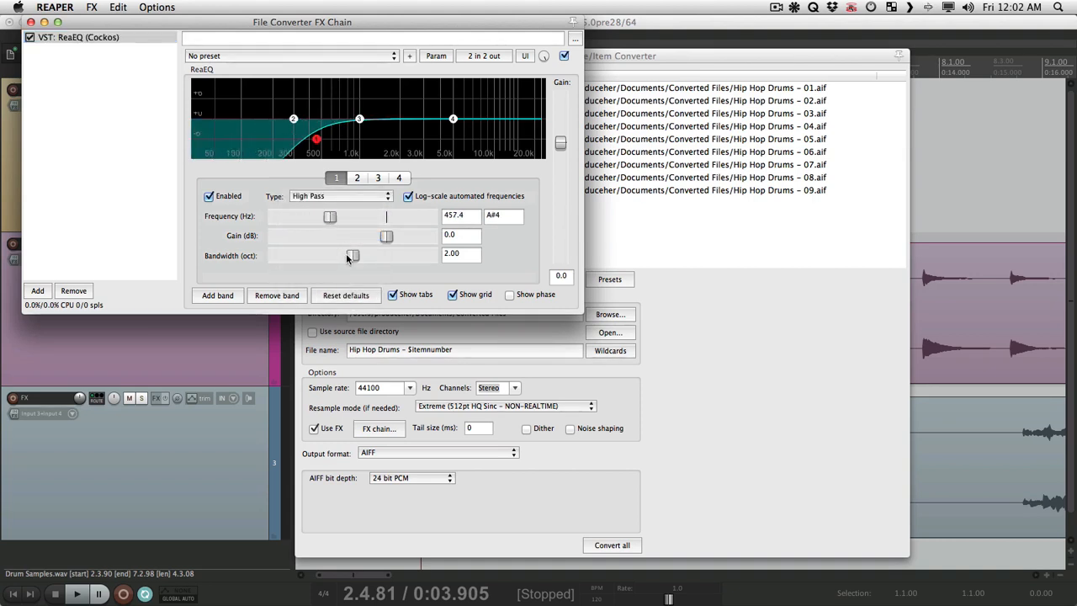
mouse_move(346, 259)
mouse_down()
mouse_move(313, 258)
mouse_move(336, 258)
mouse_up()
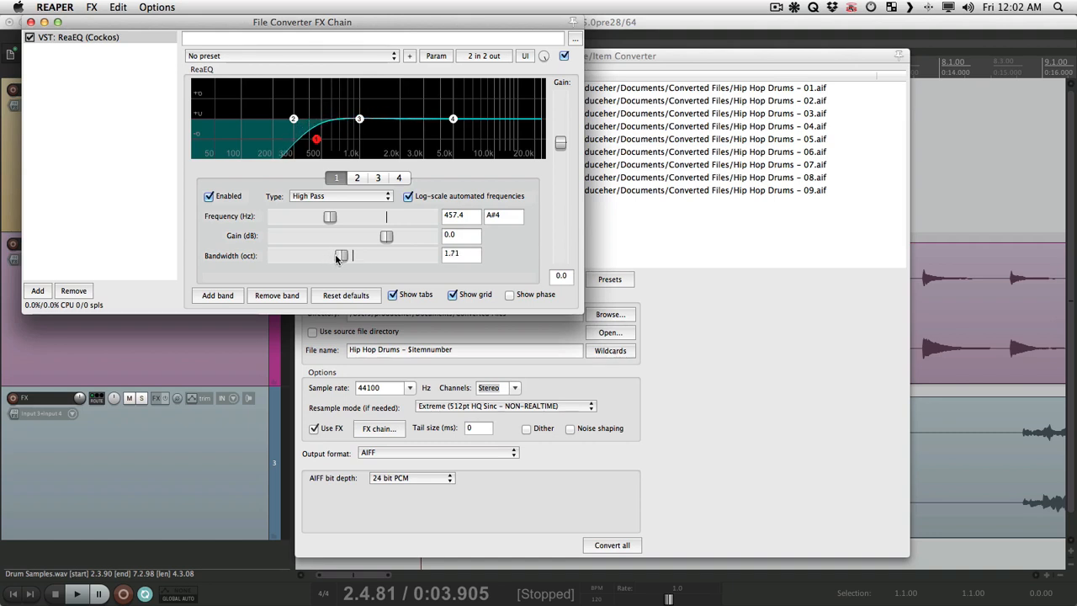
drag(330, 217, 318, 216)
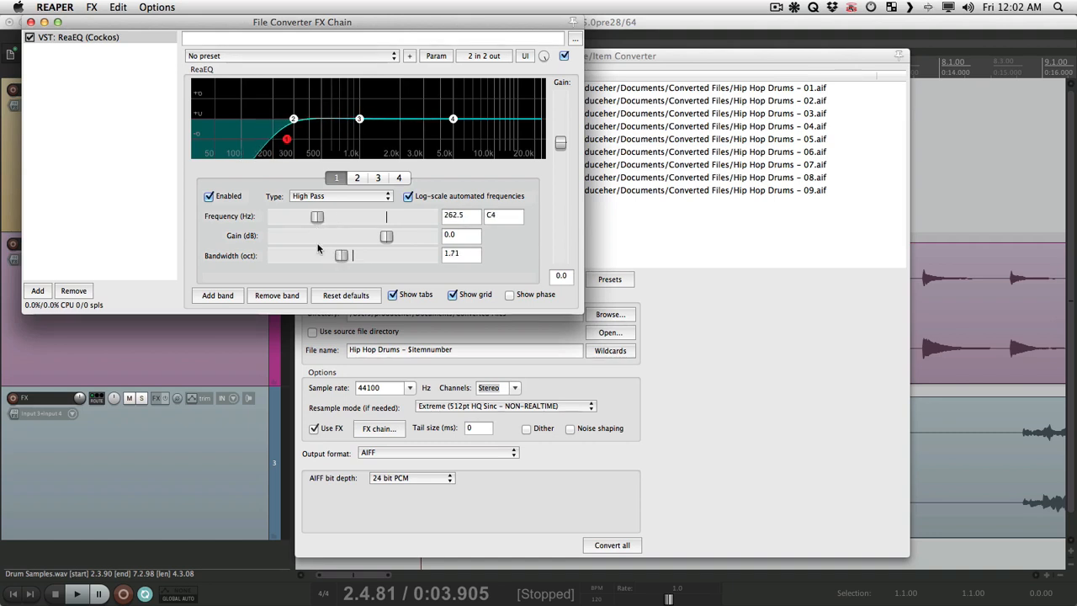
Boost the high shelf on ReaEQ band 4 by about 5.8 dB at about 4900 Hz, with a bandwidth of about 0.27 octaves.
click(399, 177)
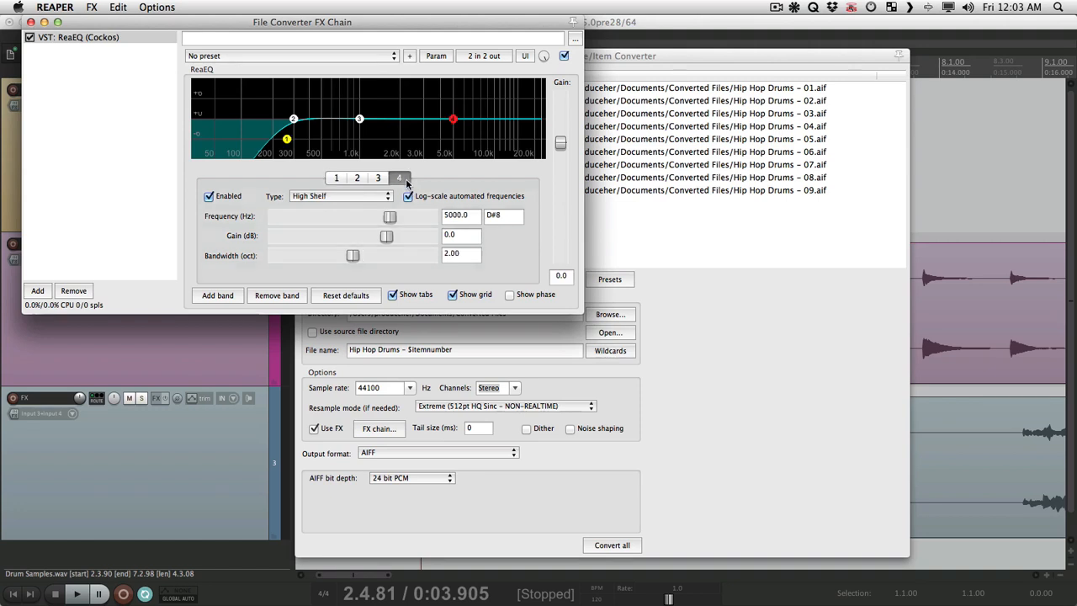
drag(454, 119, 446, 101)
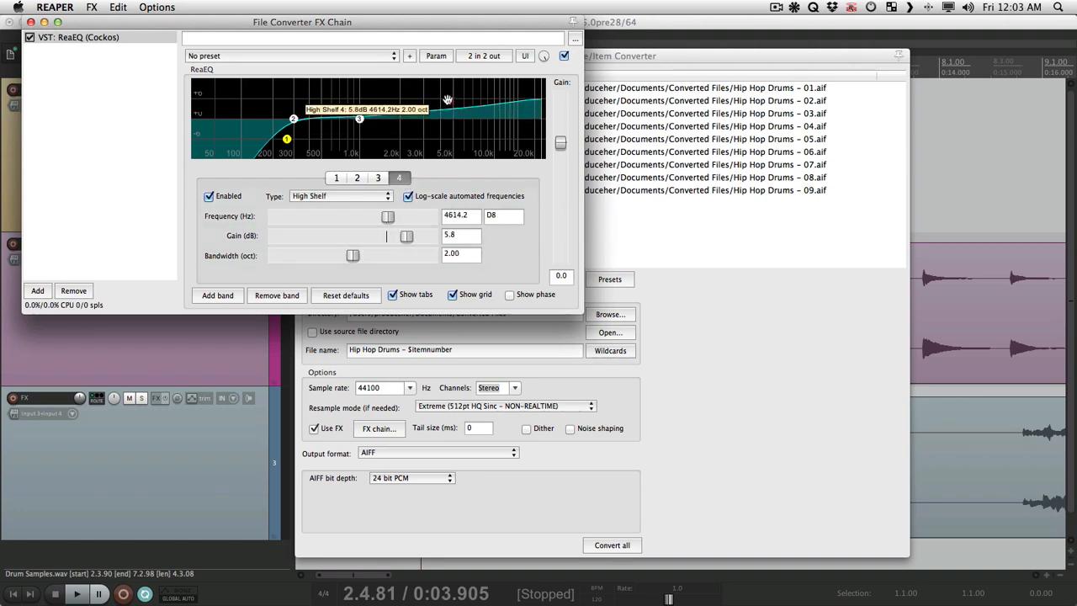
drag(352, 255, 284, 257)
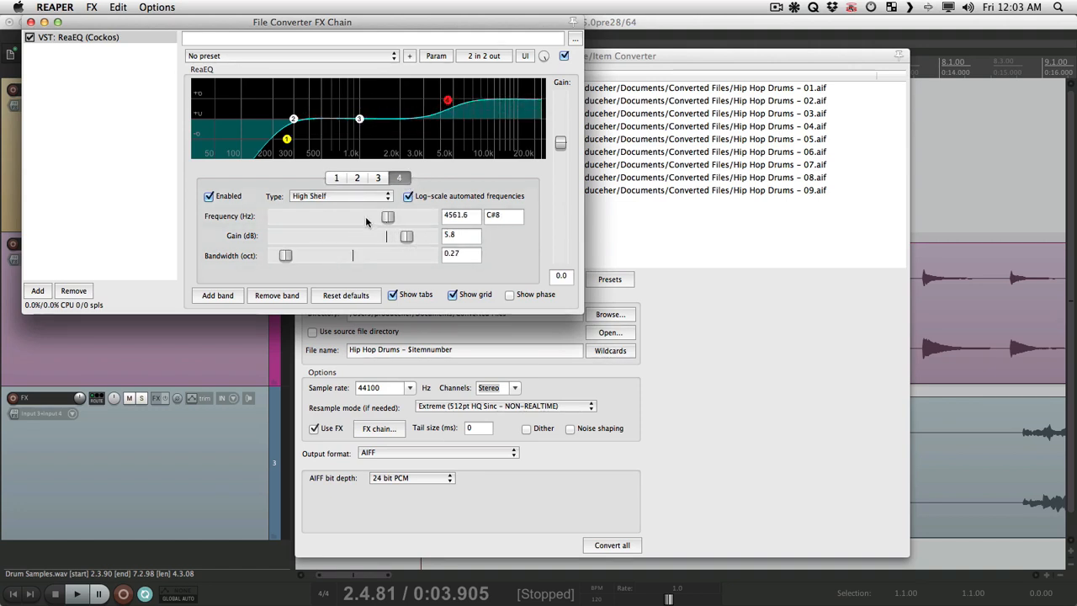
mouse_move(387, 216)
mouse_down()
mouse_move(355, 217)
mouse_move(403, 218)
mouse_move(387, 224)
mouse_up()
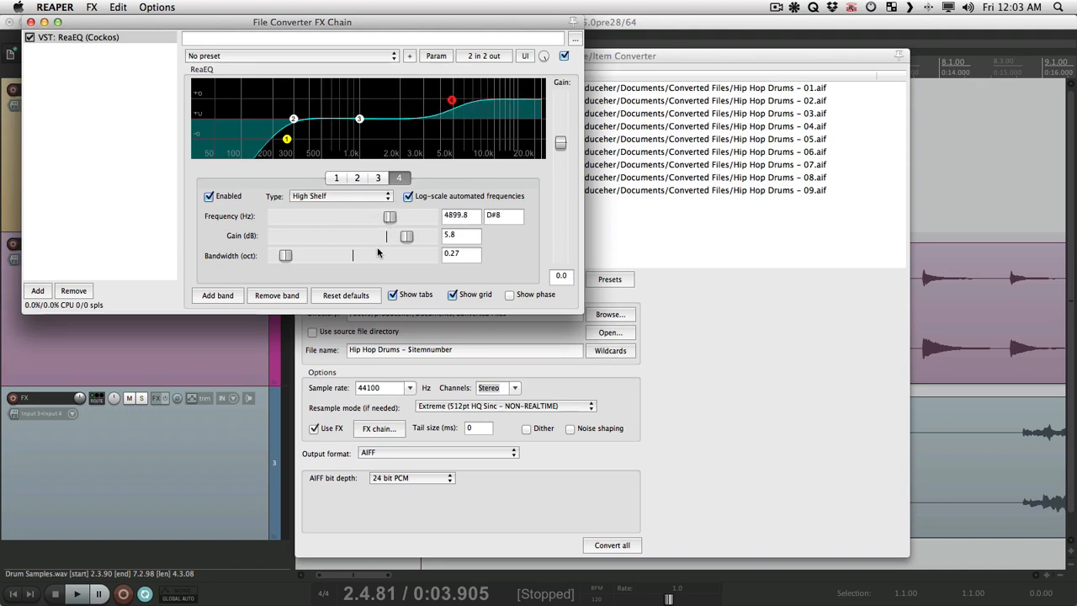
Add ReaComp to the chain with ratio 7.0:1, threshold about -26.5 dB, attack about 6.7 ms and release about 21 ms.
click(38, 291)
double_click(200, 89)
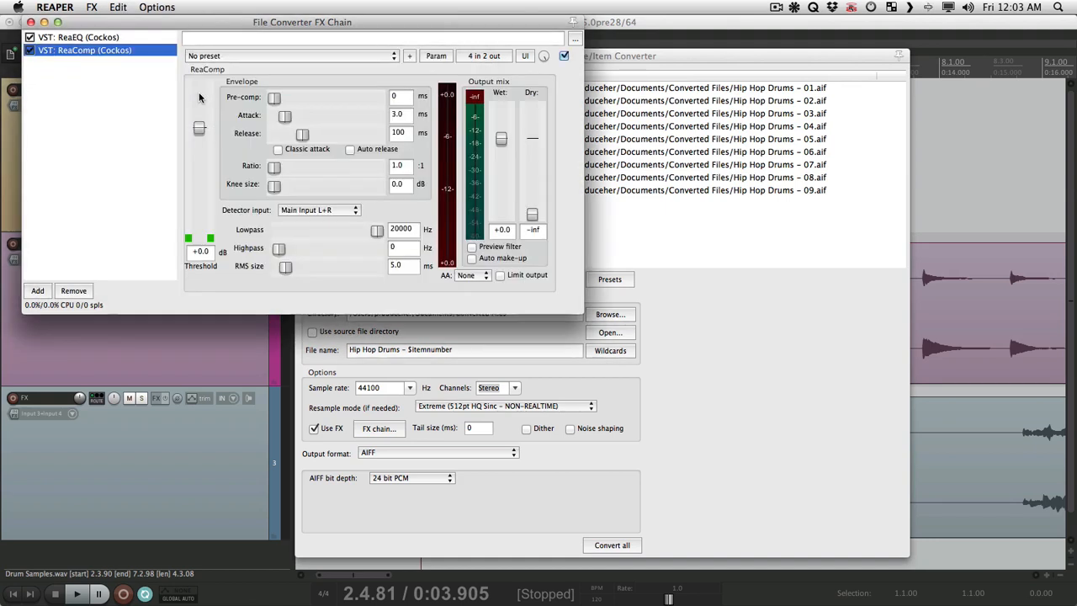
drag(274, 166, 303, 166)
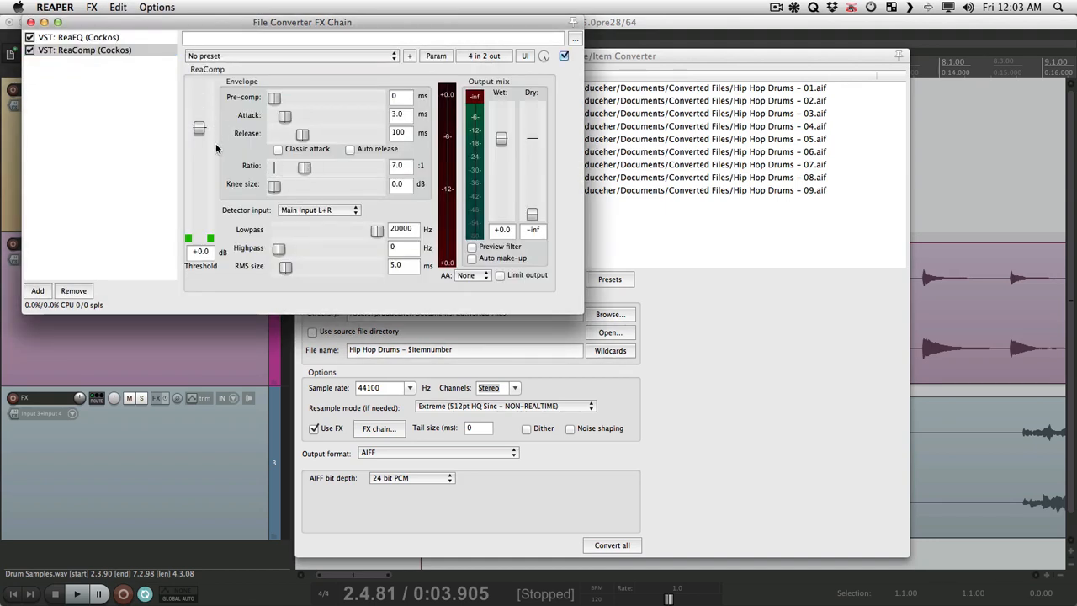
drag(199, 128, 199, 192)
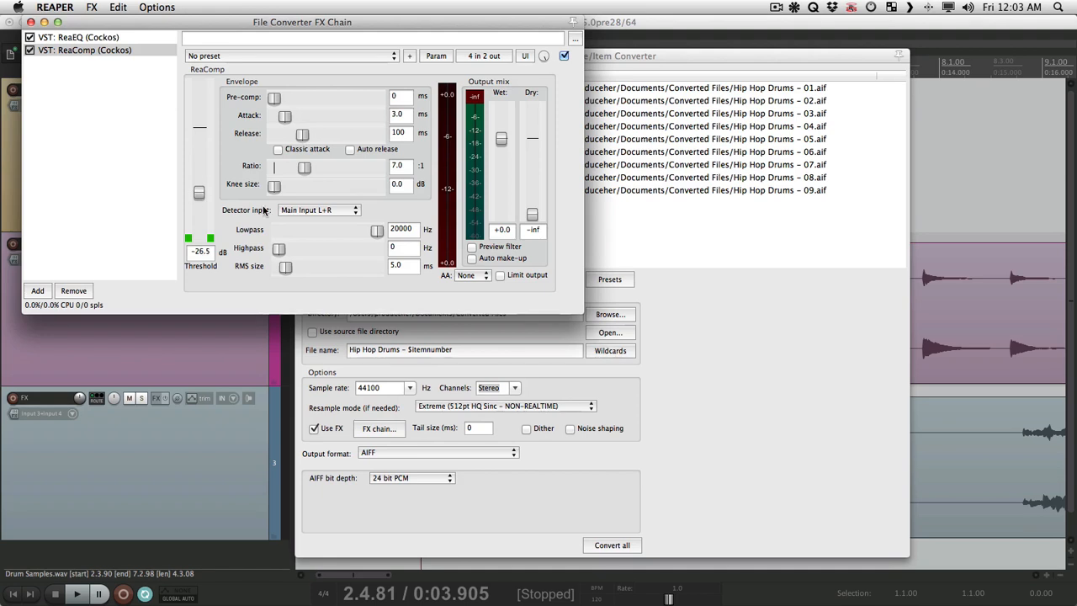
drag(284, 116, 293, 139)
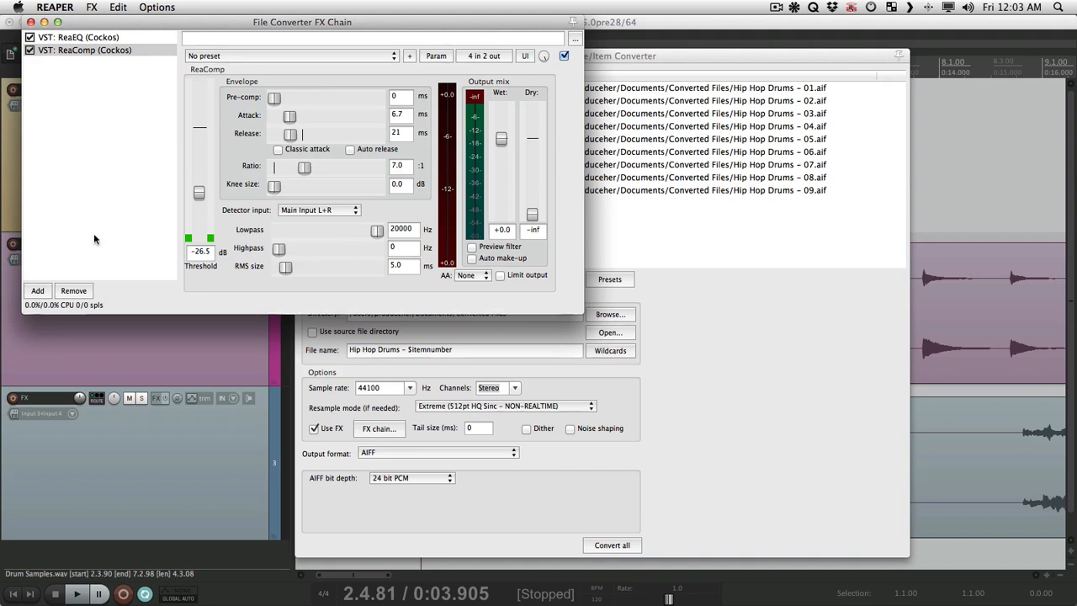
Add ReaFir (FFT EQ+Dynamics Processor) to the FX chain after the compressor.
click(37, 290)
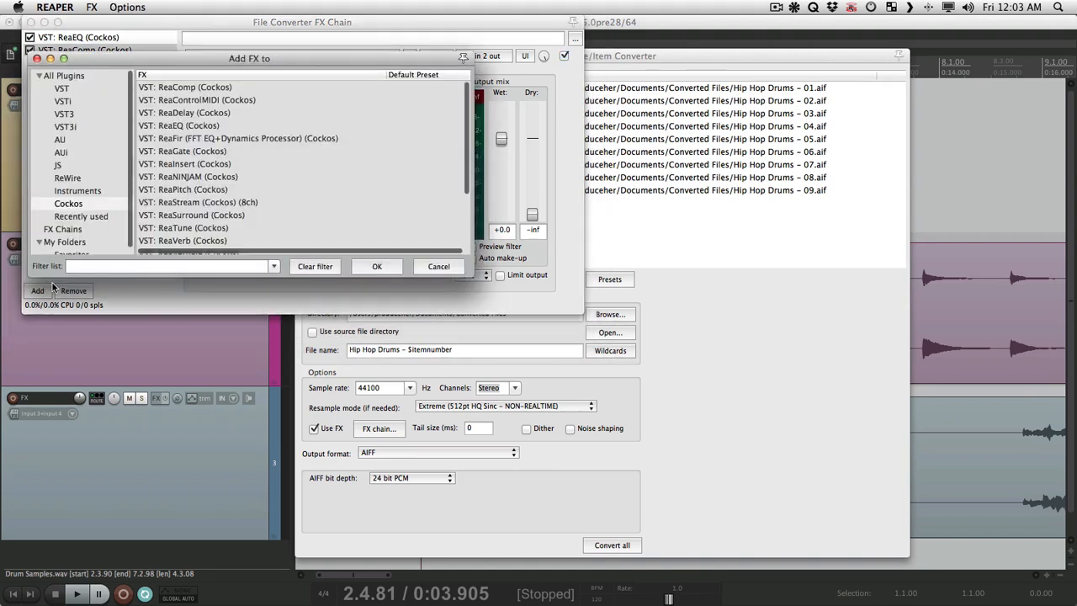
click(221, 138)
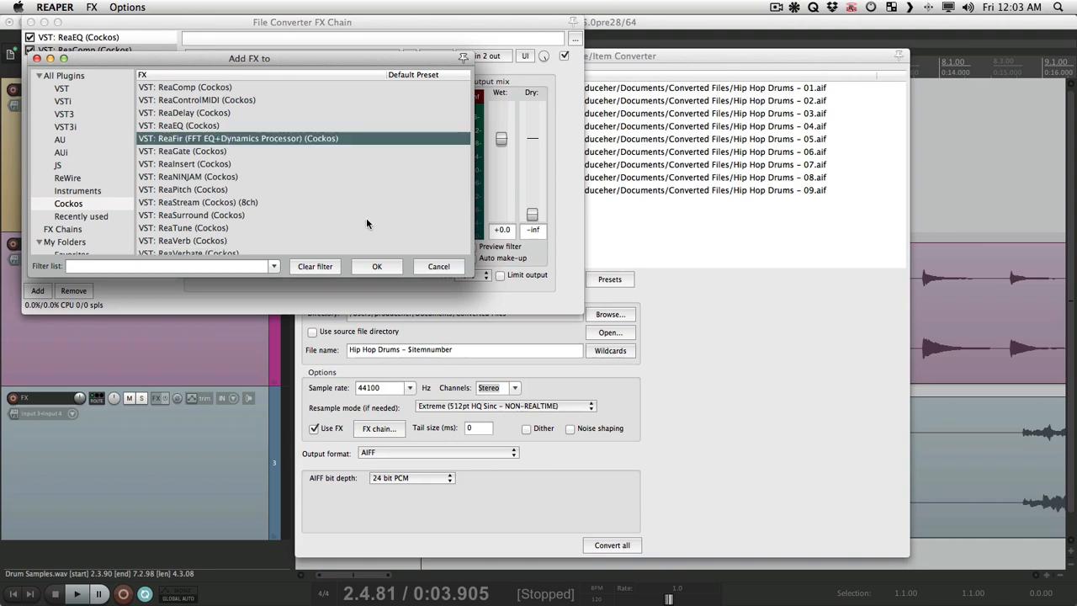
click(376, 266)
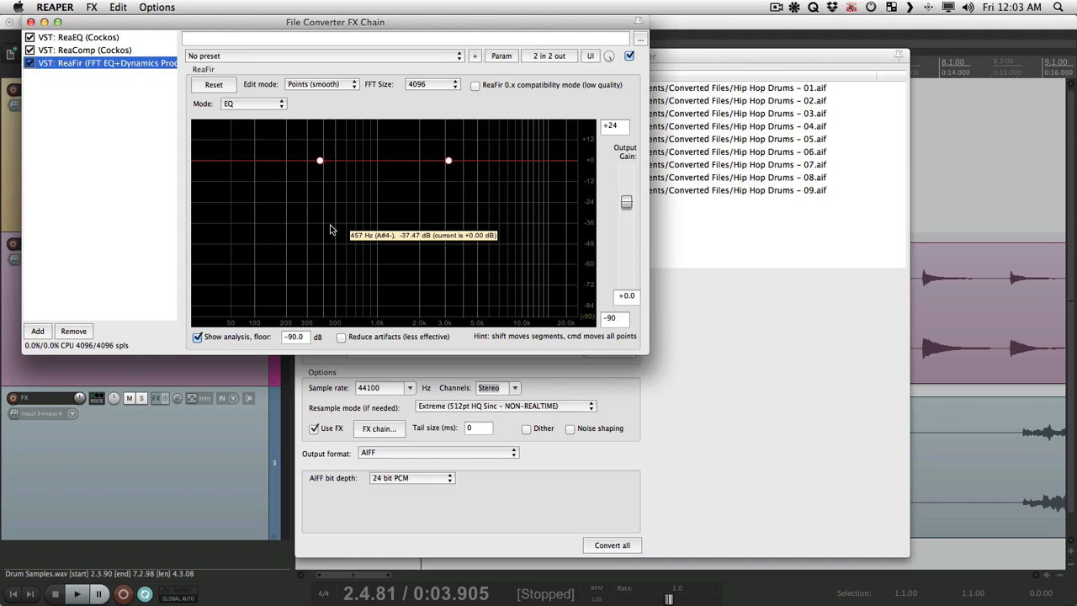
Set ReaFir's mode to Subtract, and remove all effects from the file converter's FX chain.
click(252, 104)
click(257, 145)
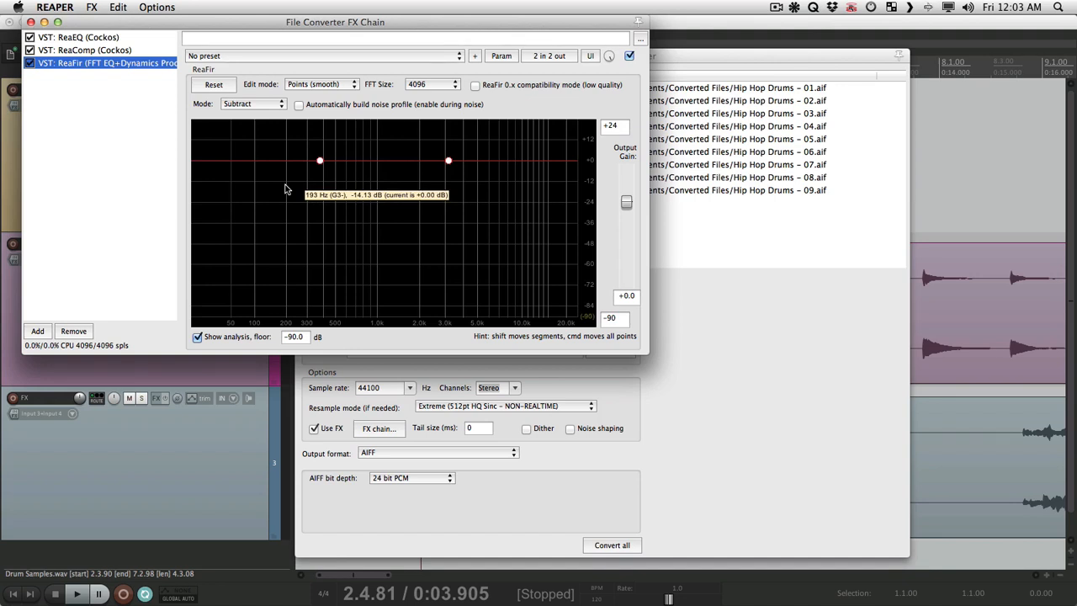
click(75, 332)
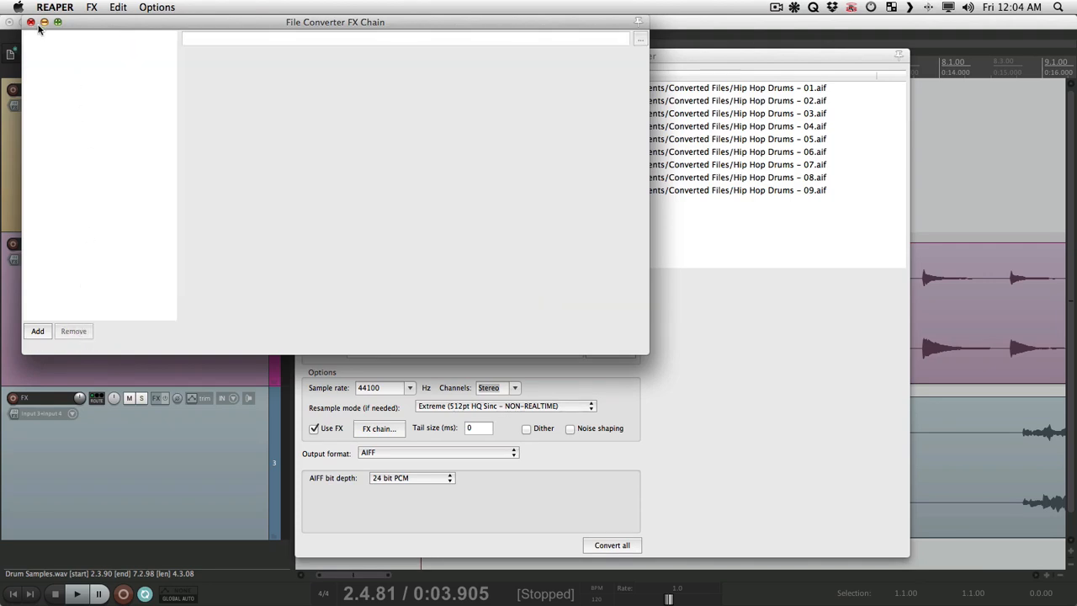
click(31, 22)
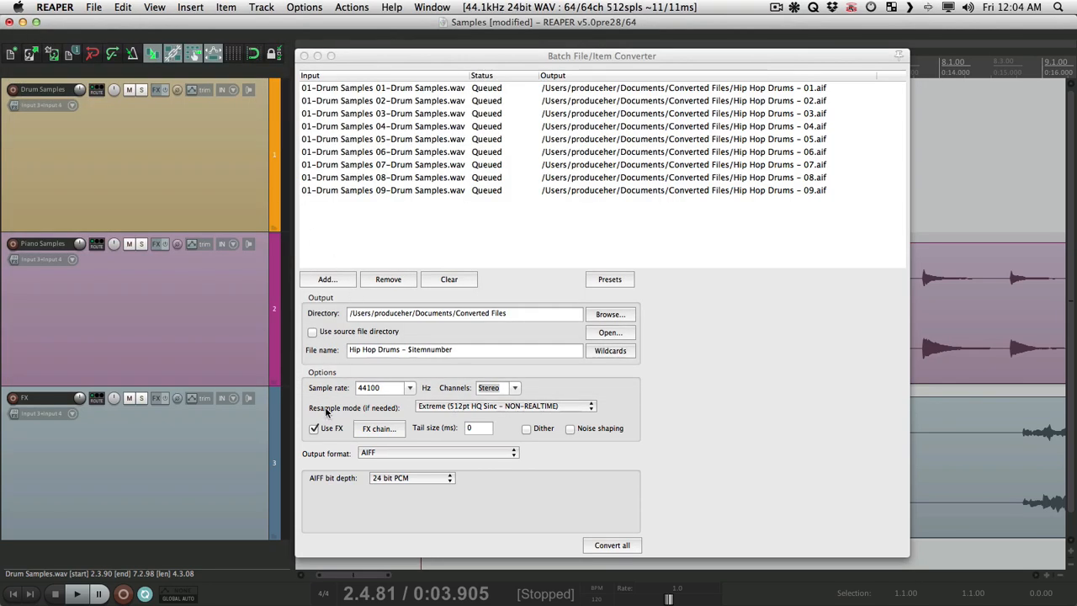
click(335, 437)
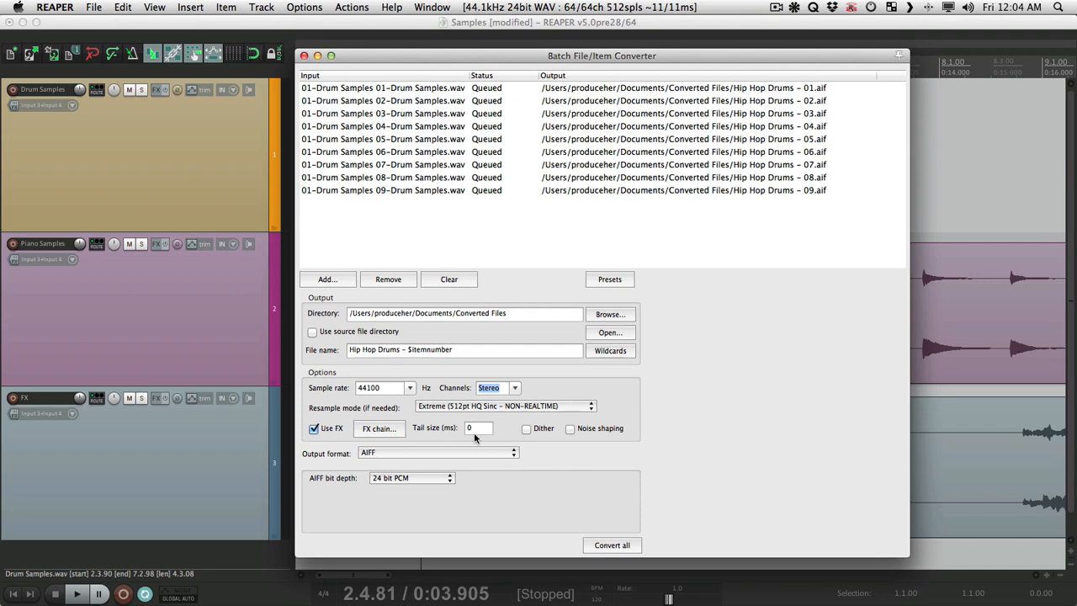
Add ReaDelay and ReaVerb to the file converter's FX chain.
click(365, 431)
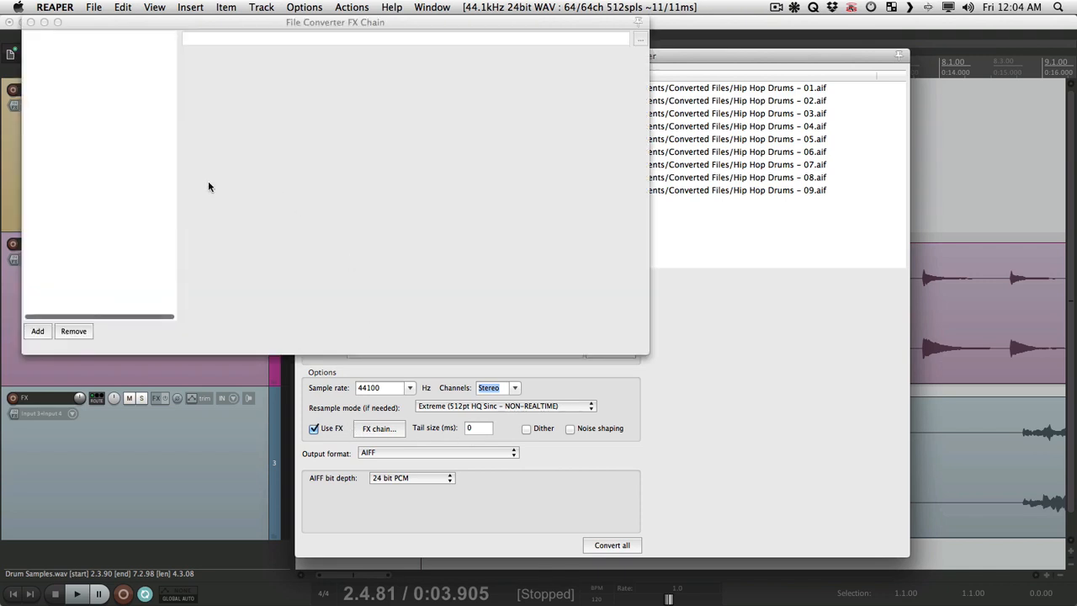
click(44, 329)
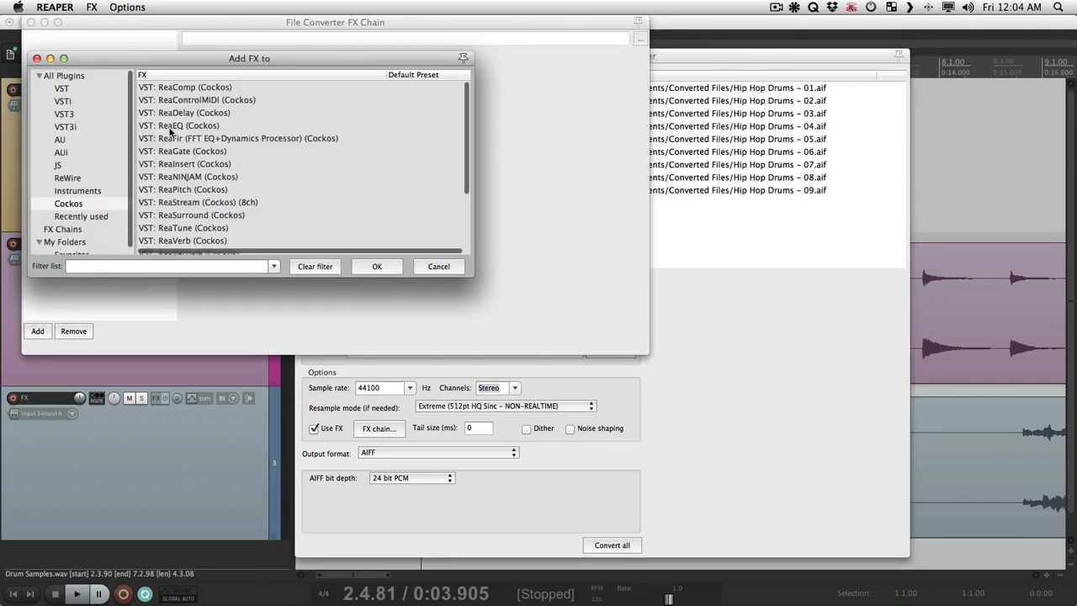
double_click(191, 112)
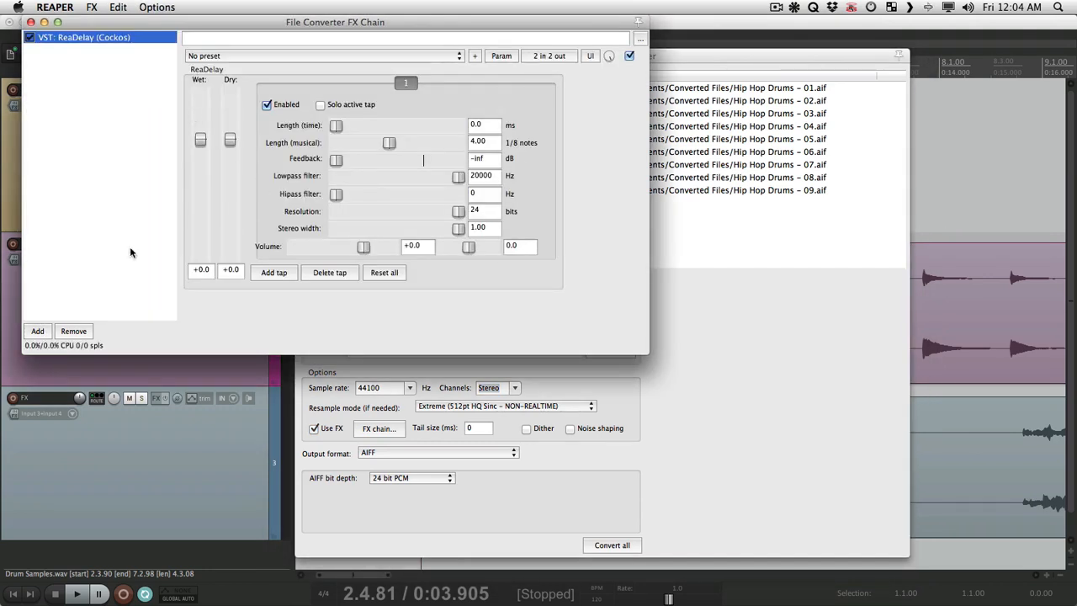
click(38, 332)
click(210, 242)
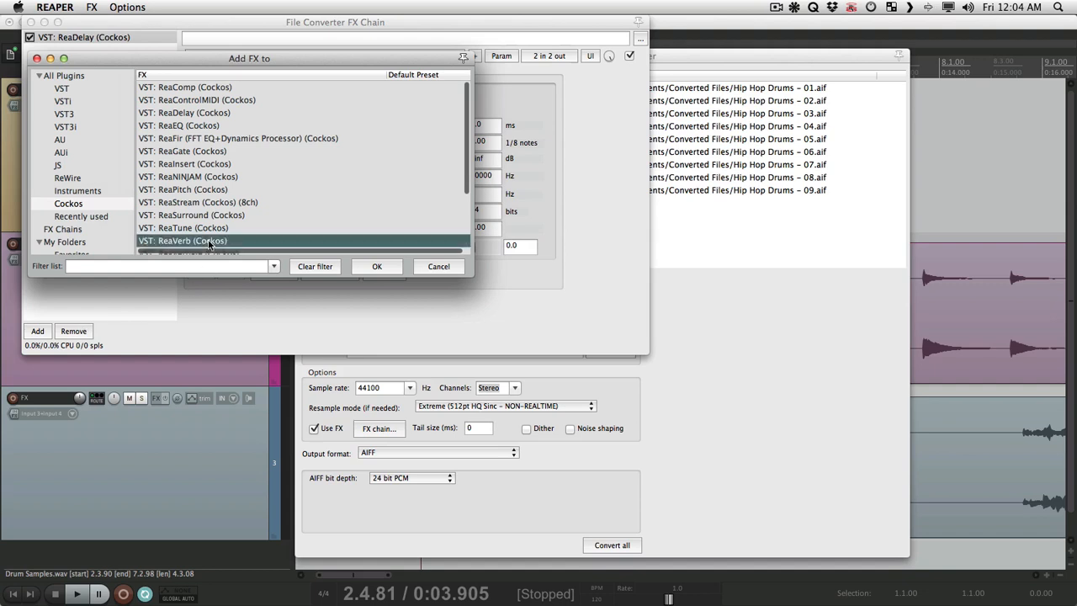
double_click(210, 242)
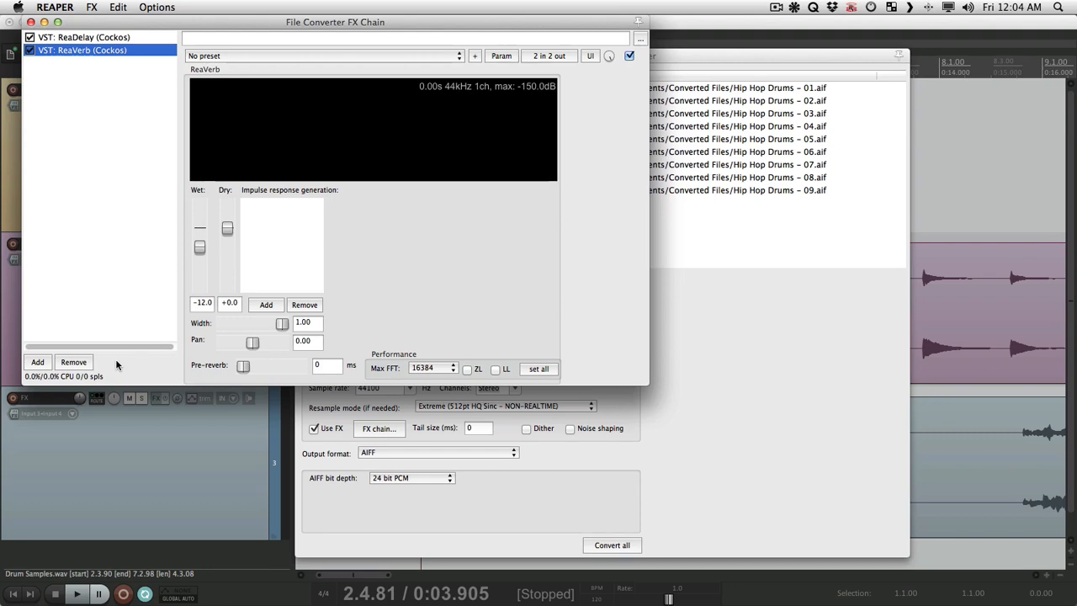
Remove ReaVerb and ReaDelay from the FX chain and close the chain window.
click(90, 362)
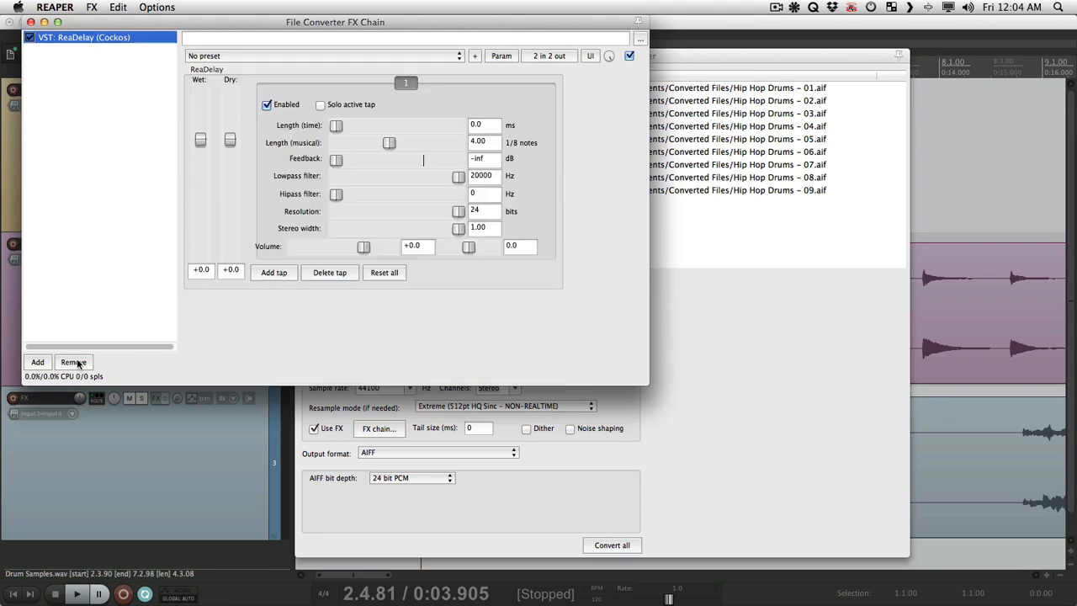
click(77, 361)
click(31, 22)
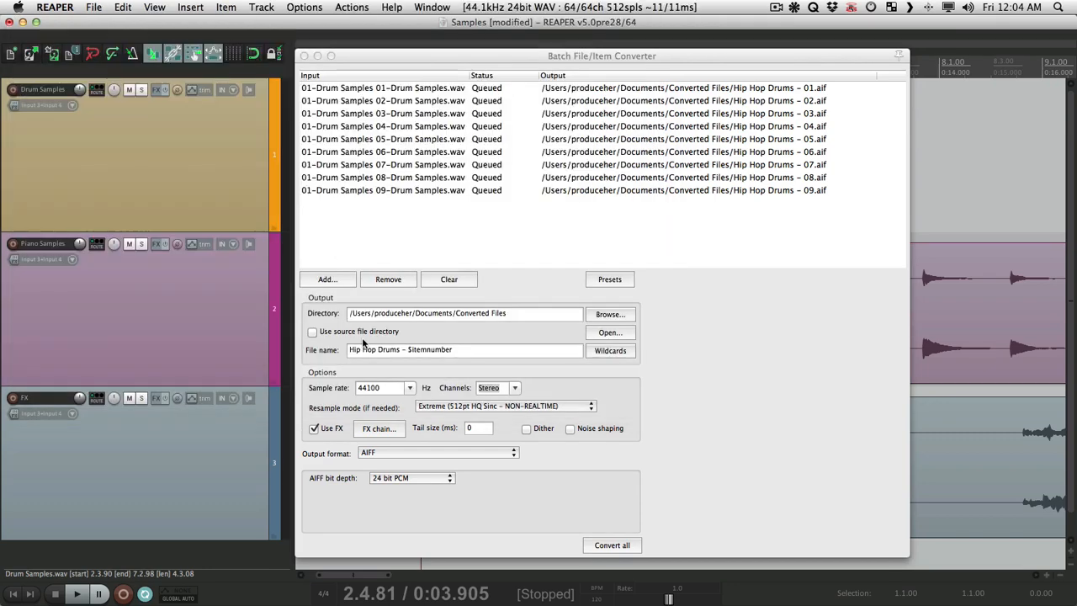
Disable Use FX so the drum samples convert without the effects chain.
click(486, 427)
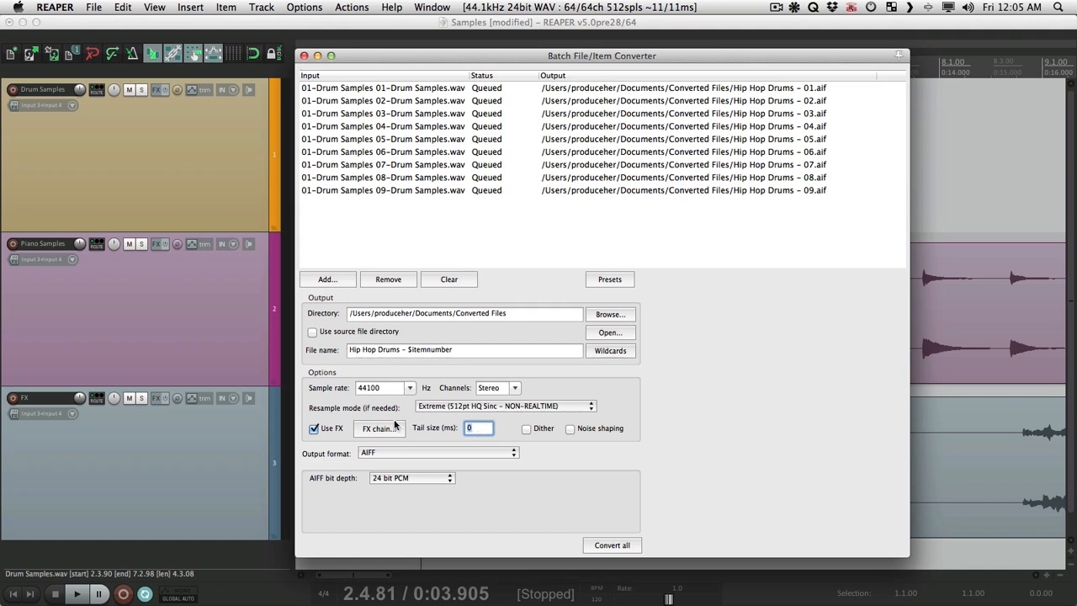
click(314, 429)
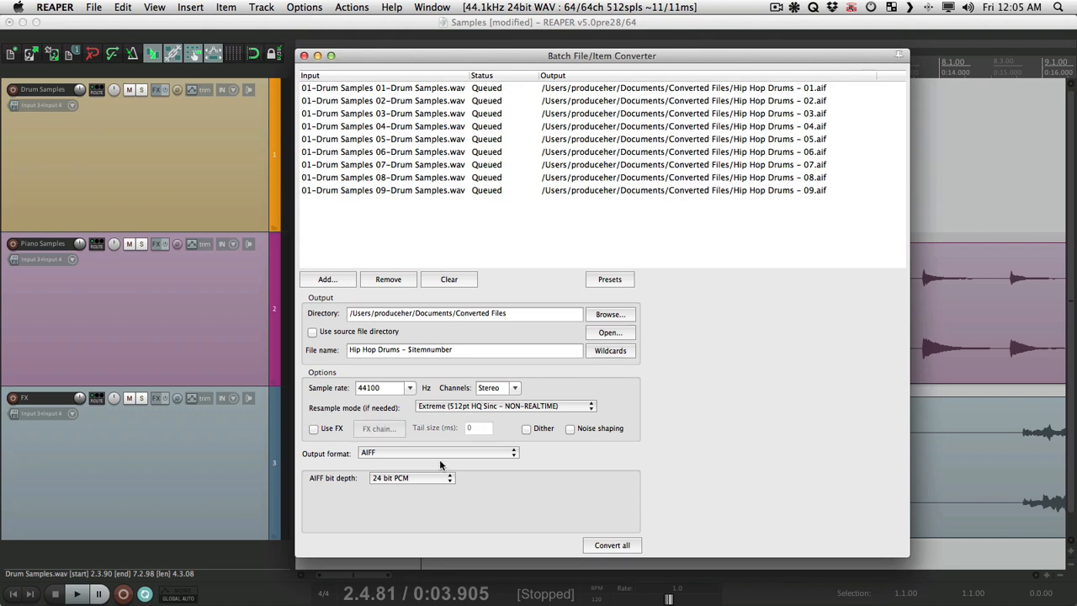
Try the Dither and Noise shaping options, turning each on and off again.
click(526, 429)
click(527, 430)
click(571, 429)
click(571, 429)
Try WAV and MP3 (encoder by LAME project) as the output format.
click(484, 454)
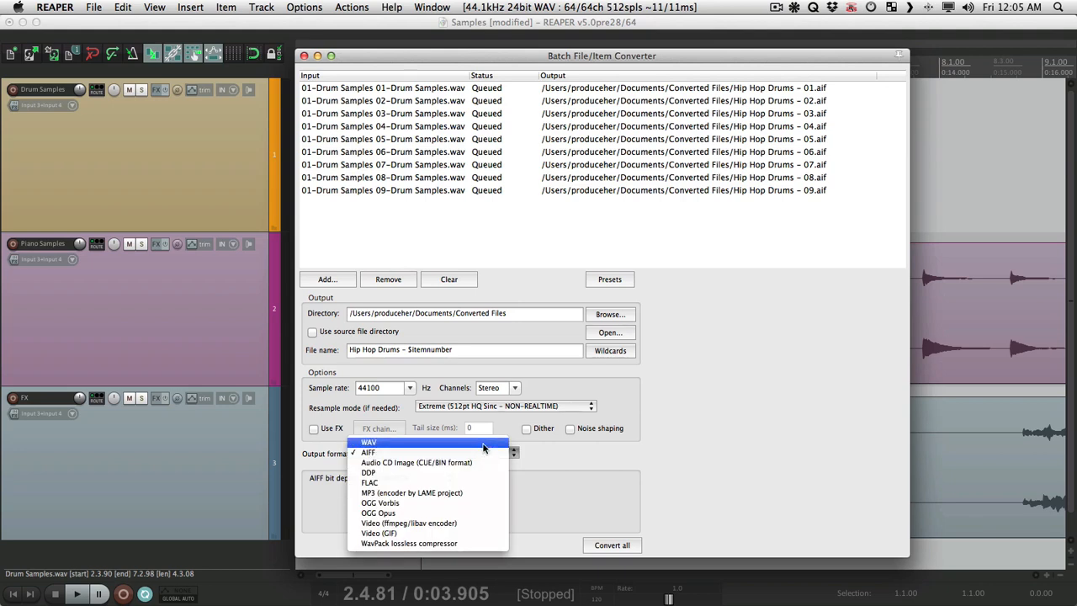
click(484, 442)
click(469, 454)
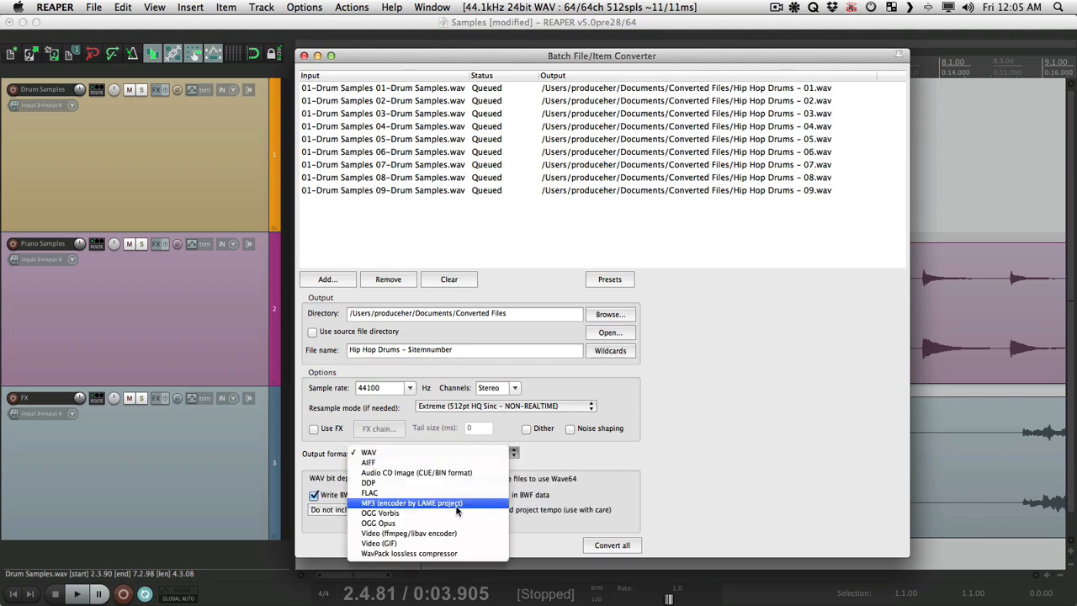
click(461, 505)
Set the output format to WAV with a bit depth of 24 bit PCM.
click(462, 452)
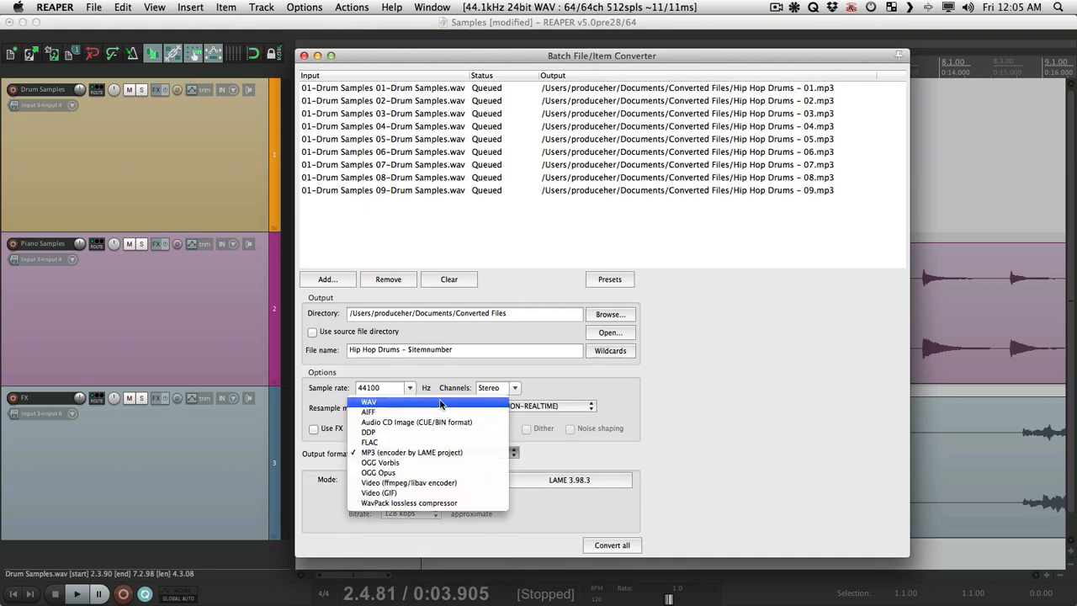
click(370, 402)
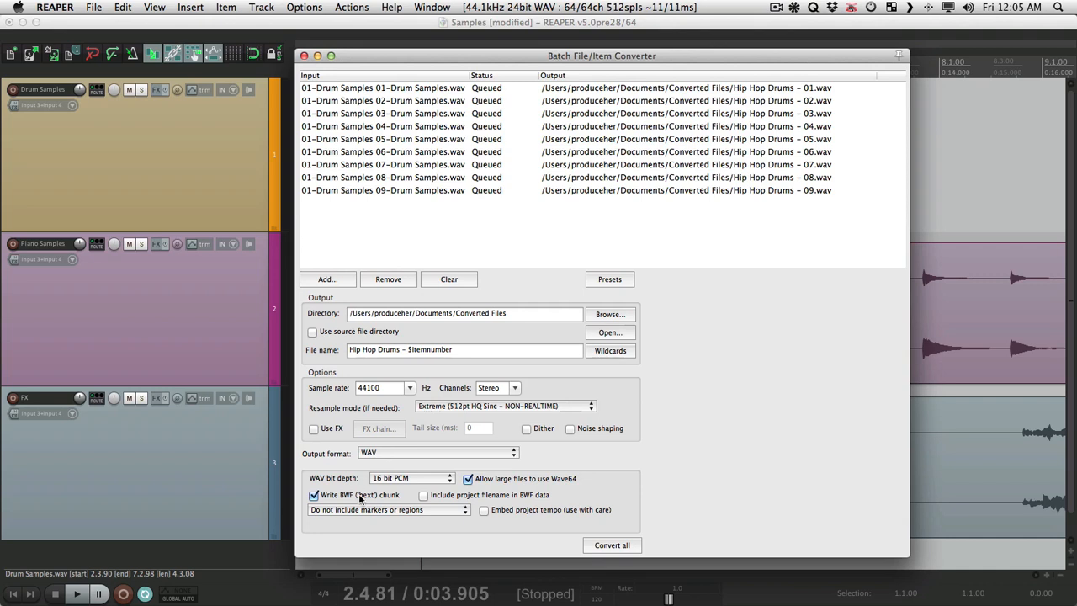
click(401, 481)
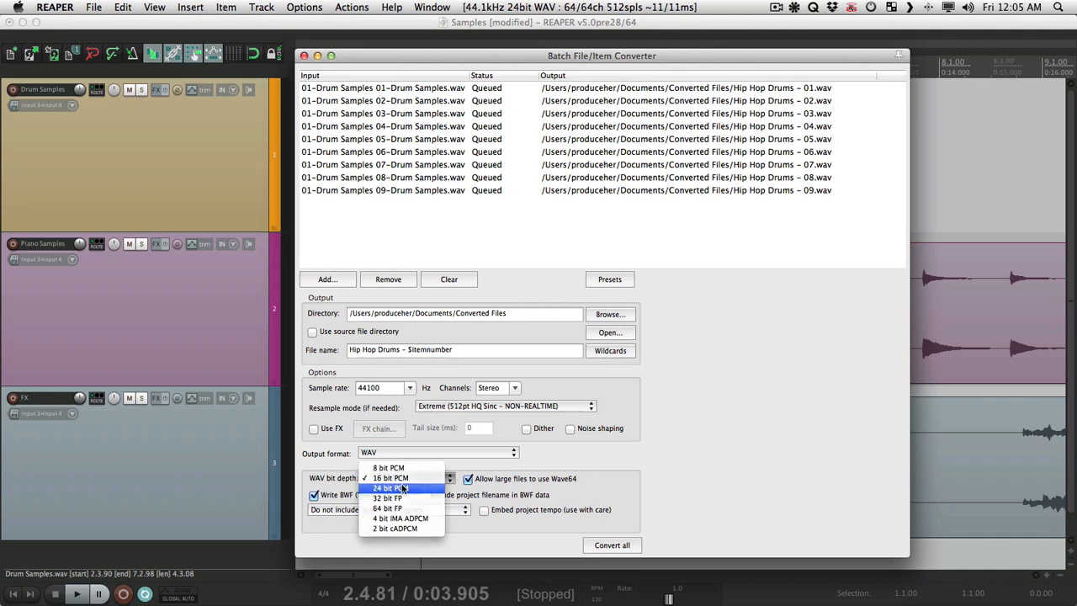
click(402, 488)
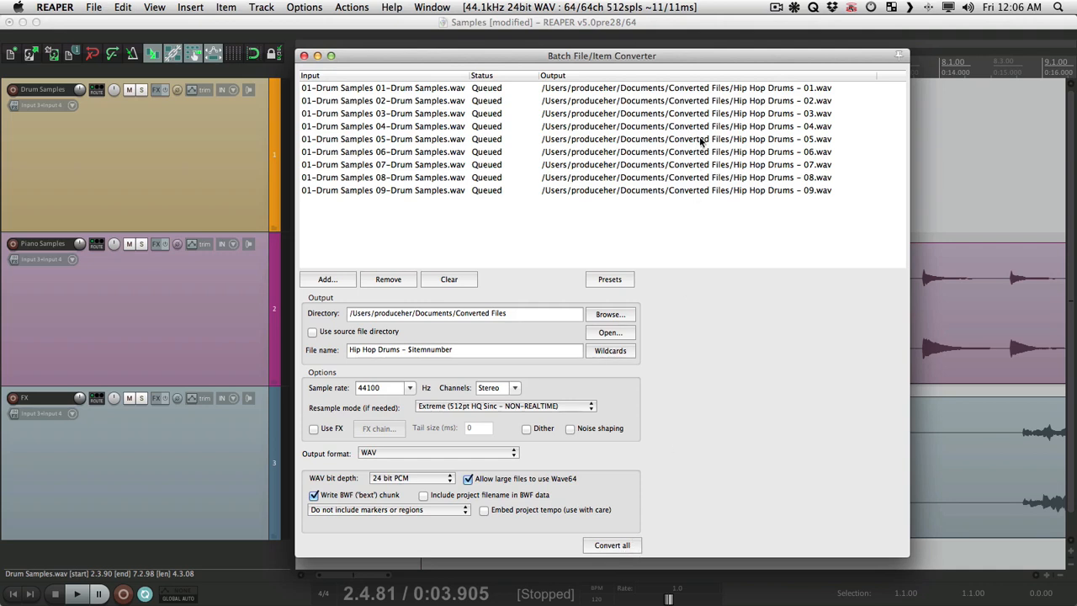
Convert all the queued drum samples and dismiss the completion notice.
click(592, 545)
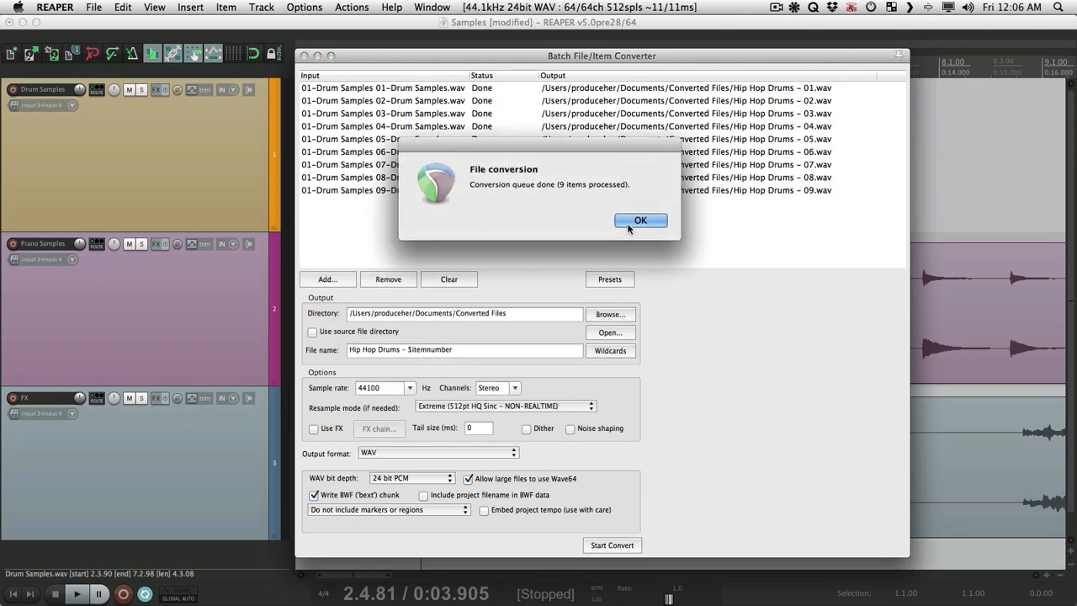
click(629, 225)
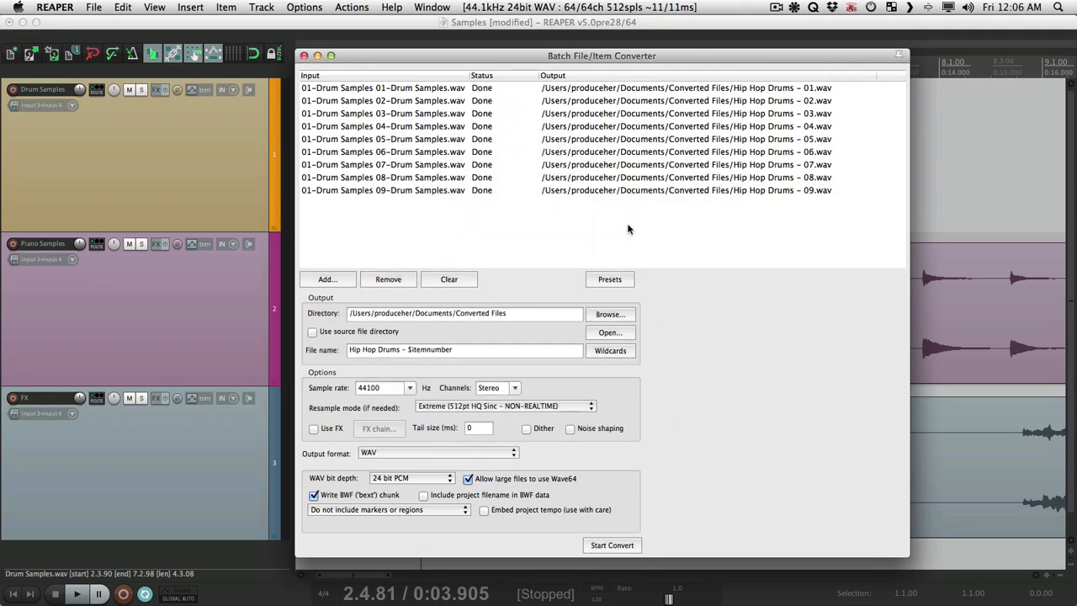
Open the Converted Files output folder and delete all the Hip Hop Drums files in it.
click(600, 334)
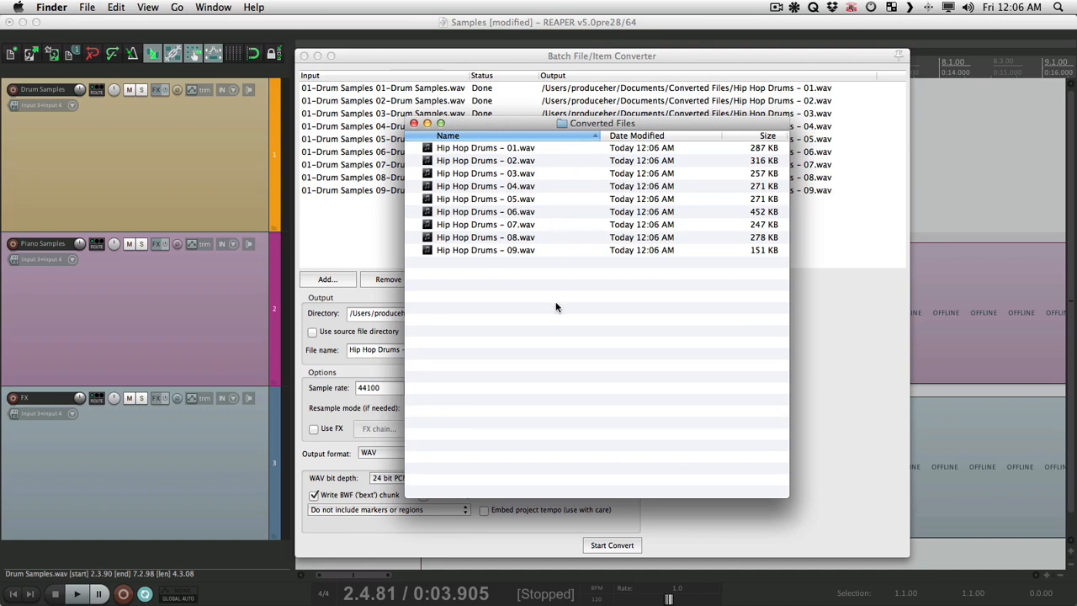
key(super+a)
key(super+BackSpace)
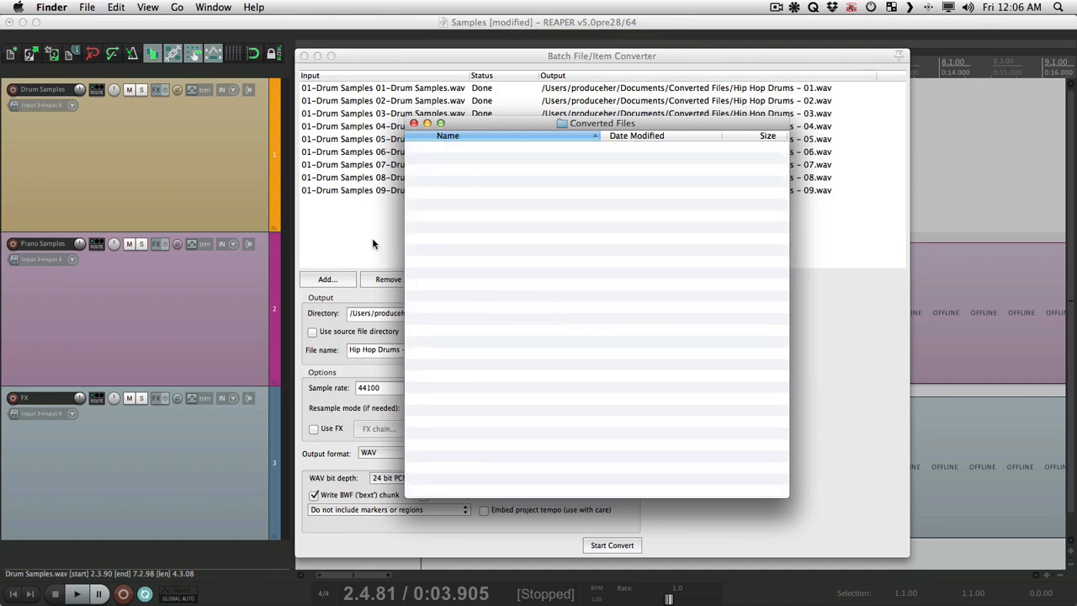
Clear the finished drum items from the converter's queue and close the Batch File/Item Converter.
click(373, 244)
click(436, 279)
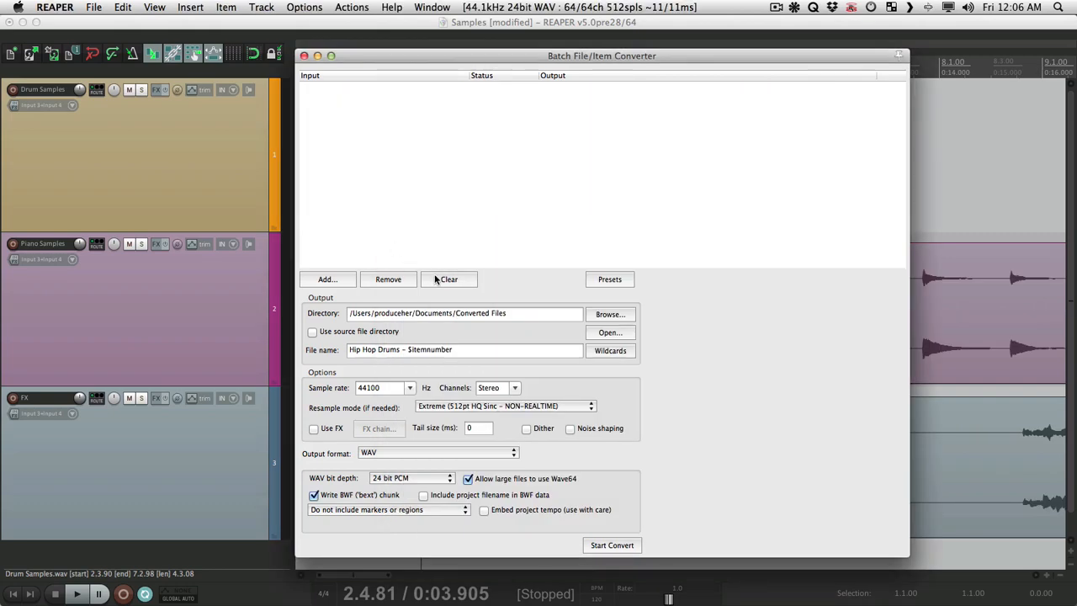
click(304, 56)
Split the Piano Samples item just before each of its notes, making eight separate items.
click(347, 133)
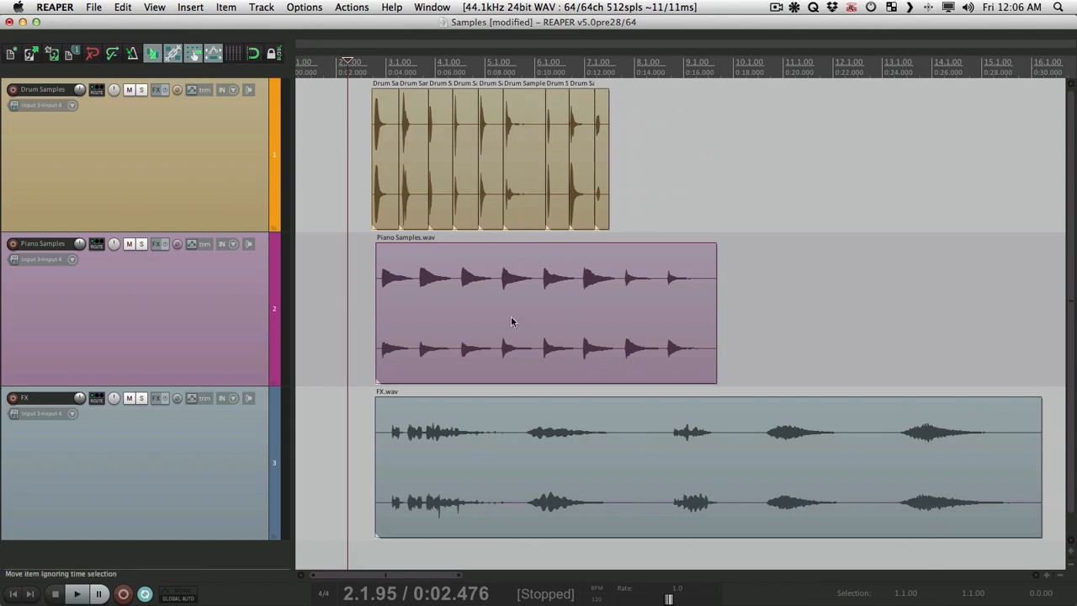
scroll(420, 309, up, 3)
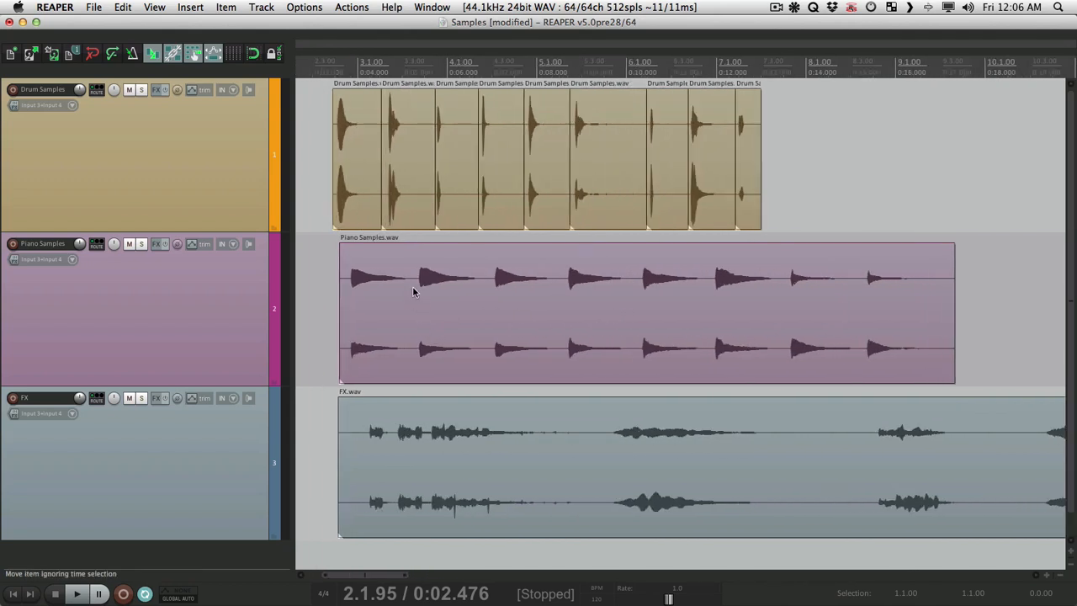
click(413, 292)
key(s)
key(Tab)
key(s)
key(Tab)
key(s)
key(Tab)
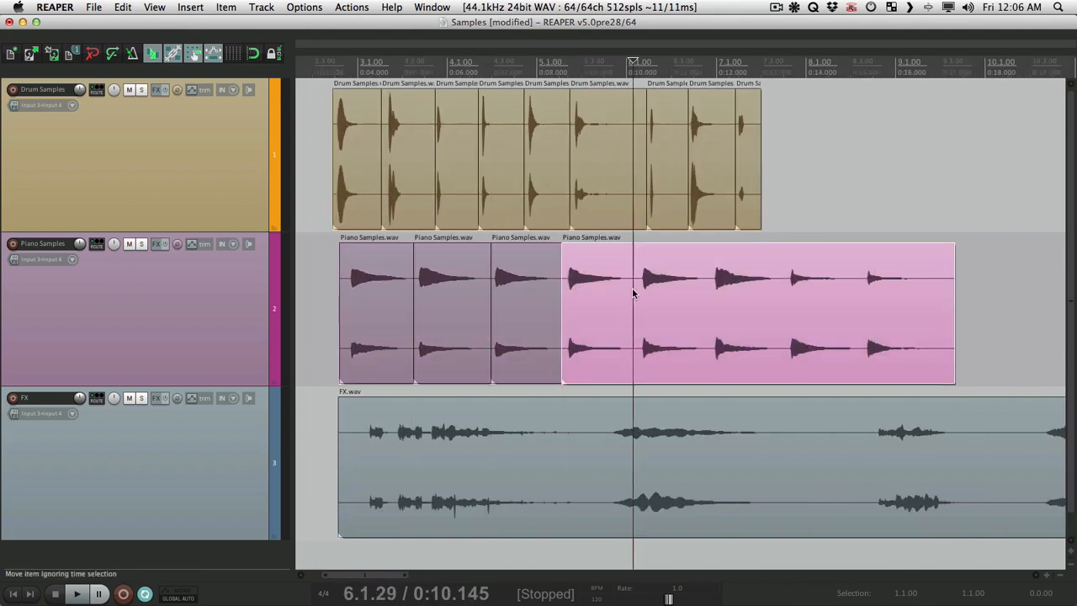
key(s)
key(Tab)
key(s)
key(Tab)
key(s)
key(Tab)
key(s)
Select all eight split piano items and add them as selected media items to the Batch File/Item Converter.
click(314, 277)
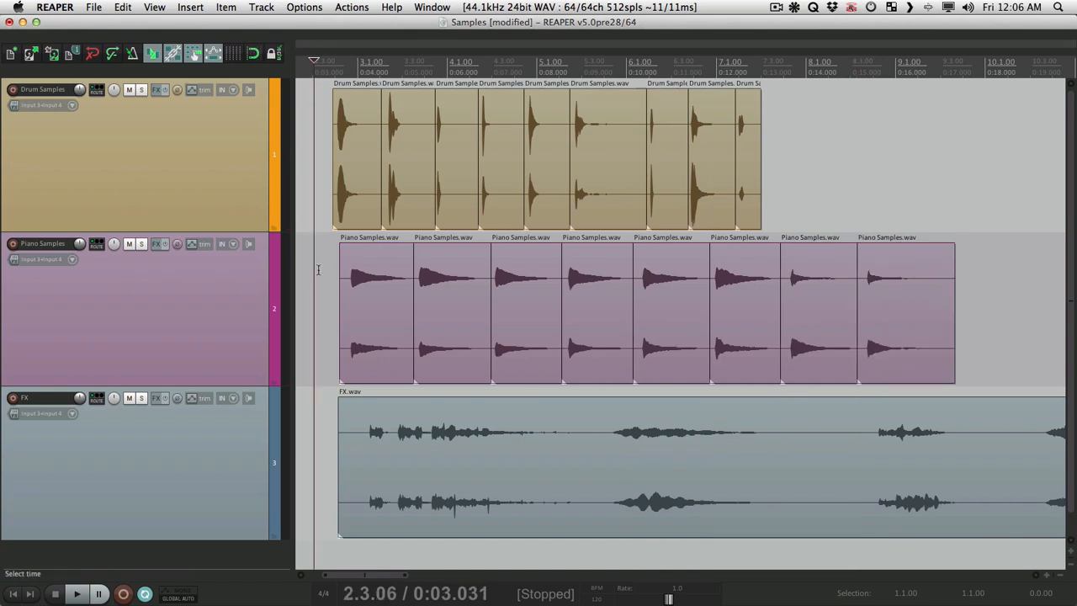
click(360, 276)
shift+click(890, 274)
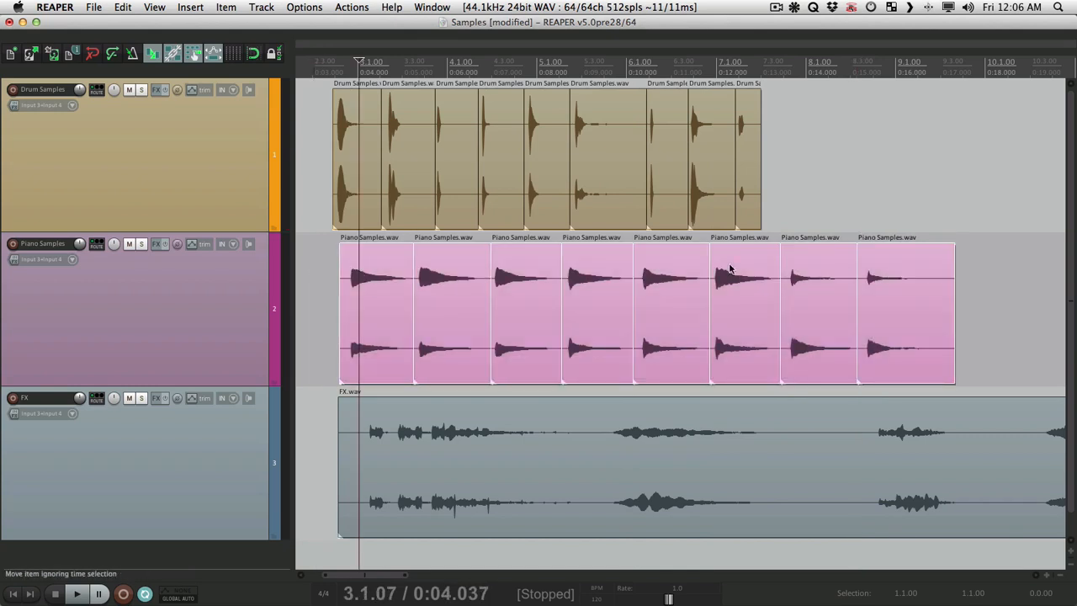
click(107, 6)
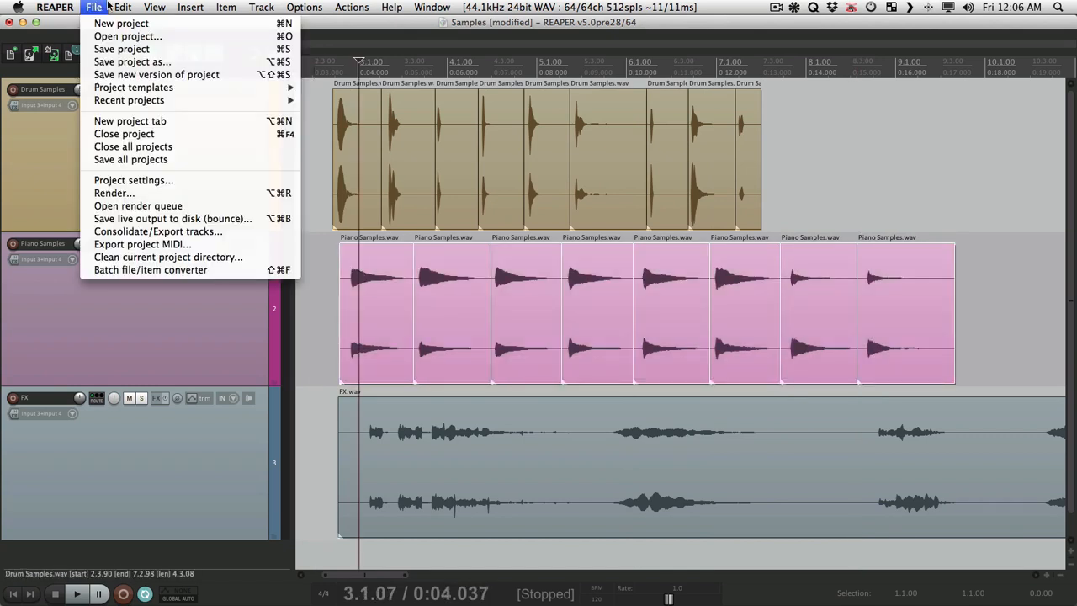
click(81, 270)
click(323, 281)
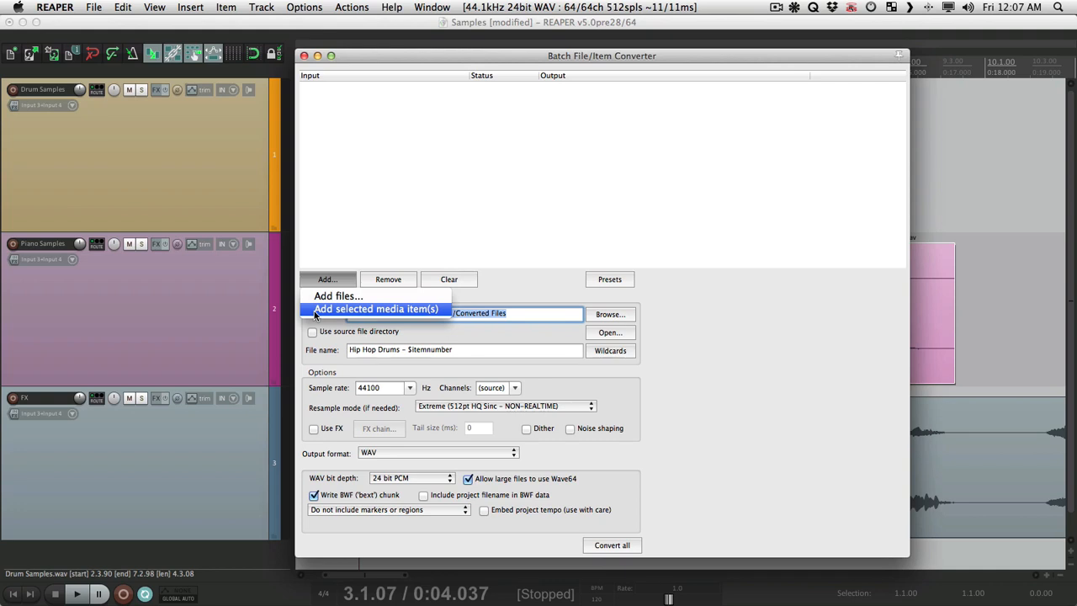
click(316, 311)
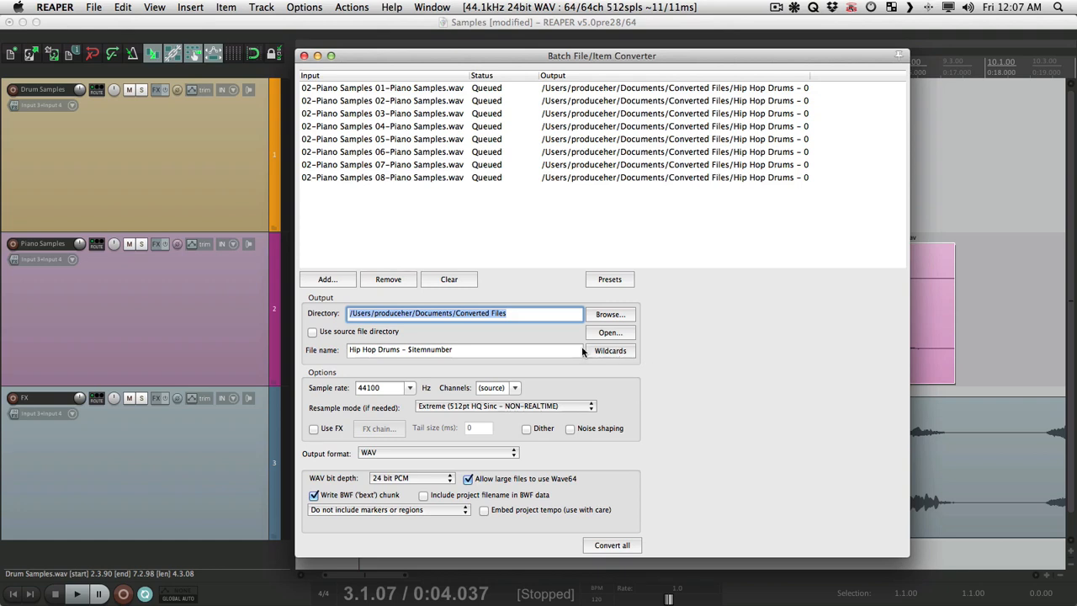
Set the converter's output file name pattern to "$item - $note" using wildcards, and check the resulting output names.
triple_click(492, 354)
key(BackSpace)
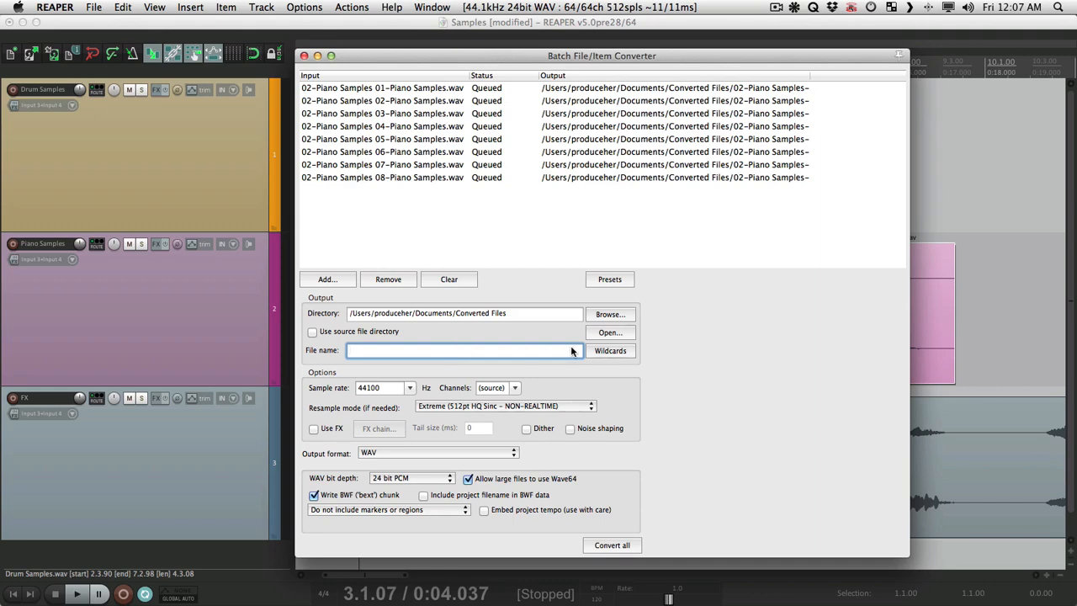
click(605, 350)
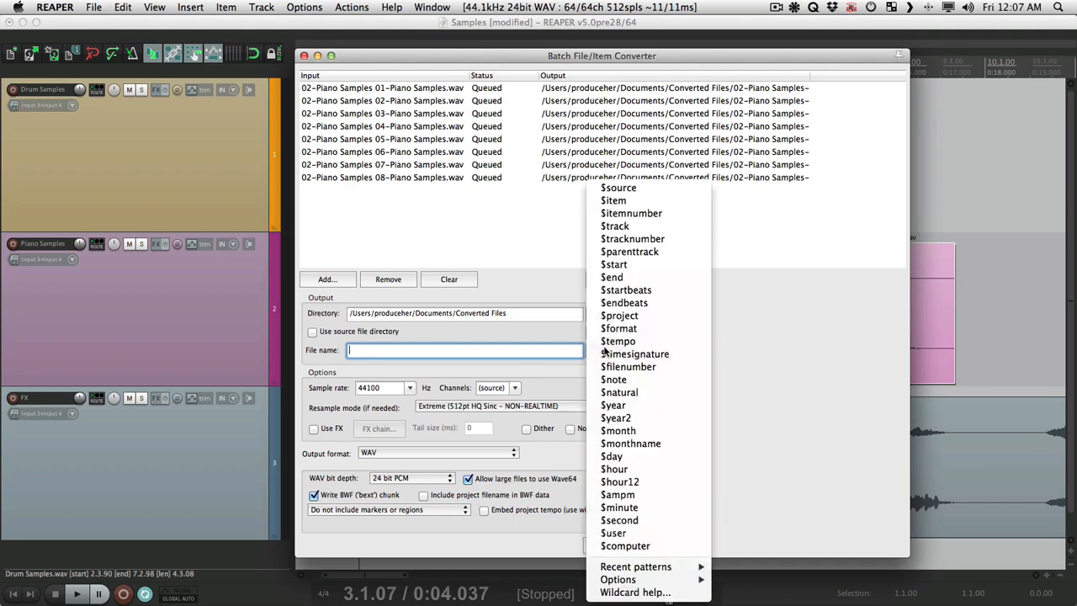
click(652, 202)
text(-)
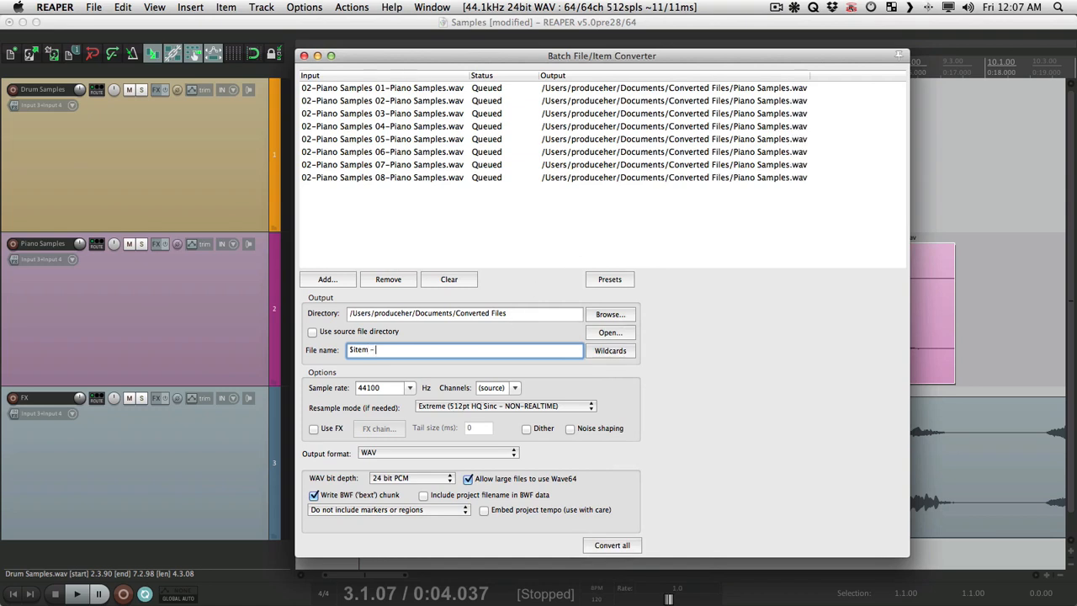
click(615, 351)
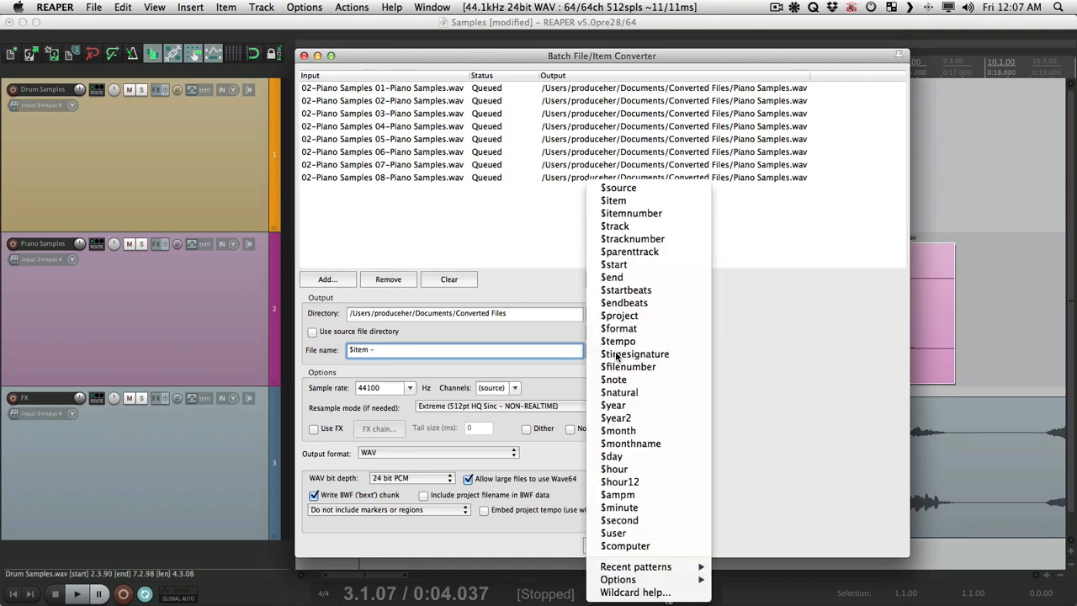
click(637, 379)
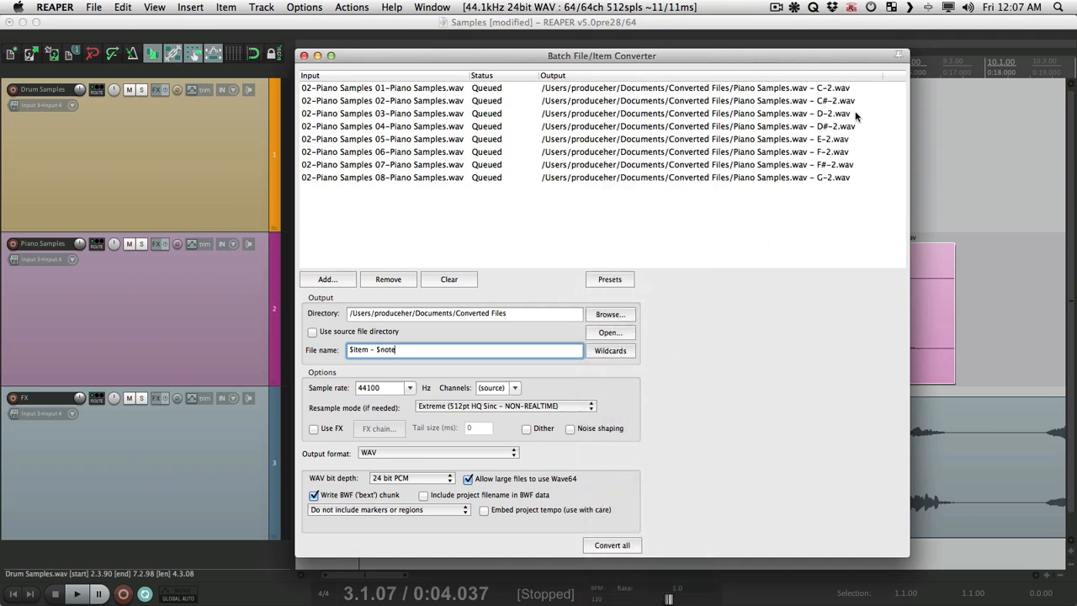
click(844, 88)
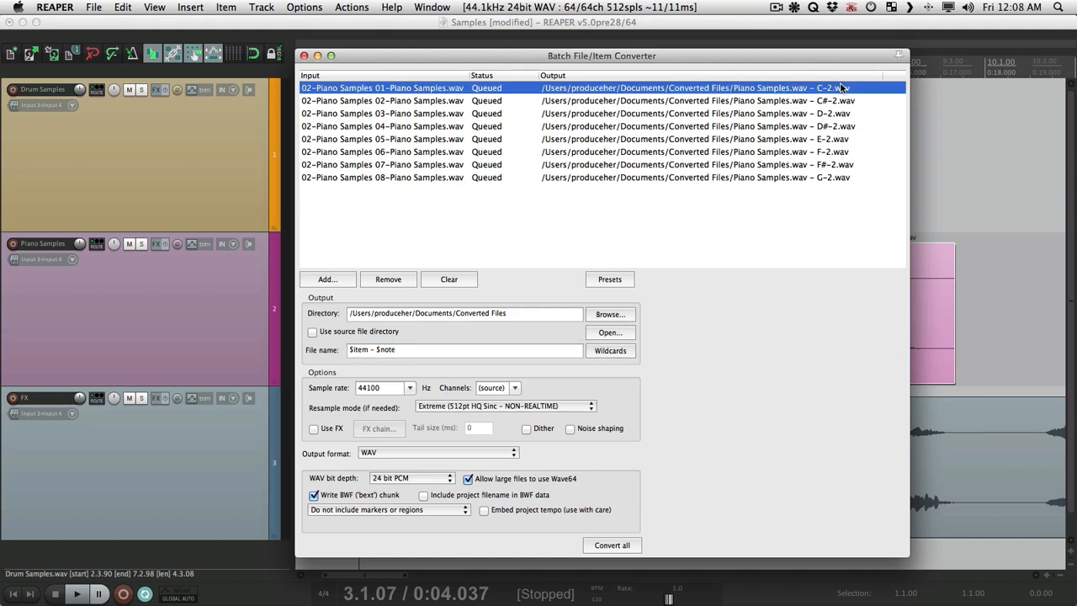
click(852, 101)
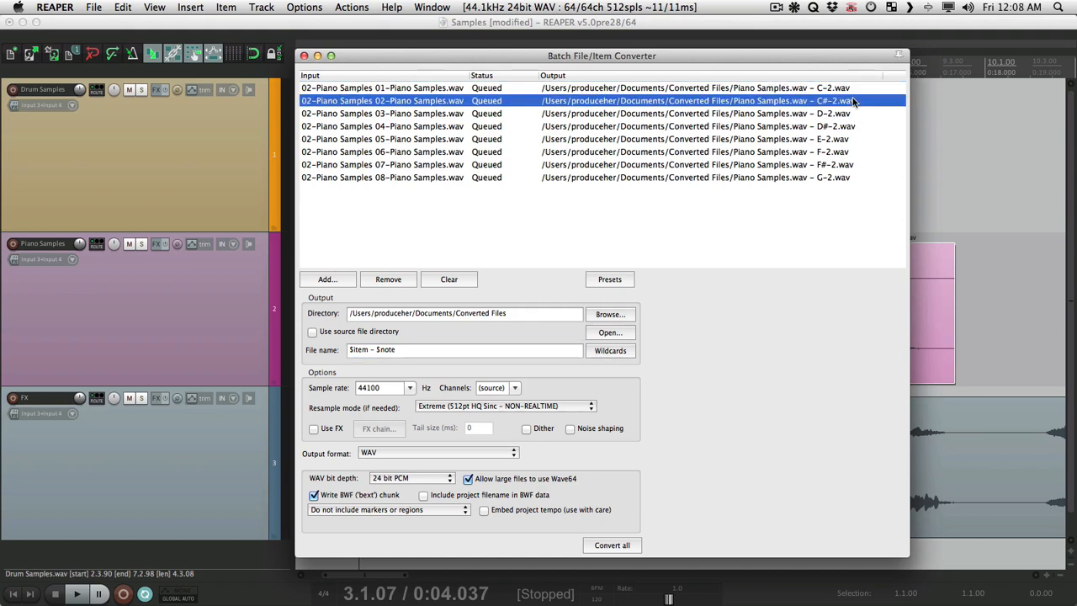
Replace the $note wildcard with $natural so the file name pattern is "$item - $natural", and review the queued output names.
click(413, 349)
key(BackSpace)
key(BackSpace)
key(BackSpace)
key(BackSpace)
key(BackSpace)
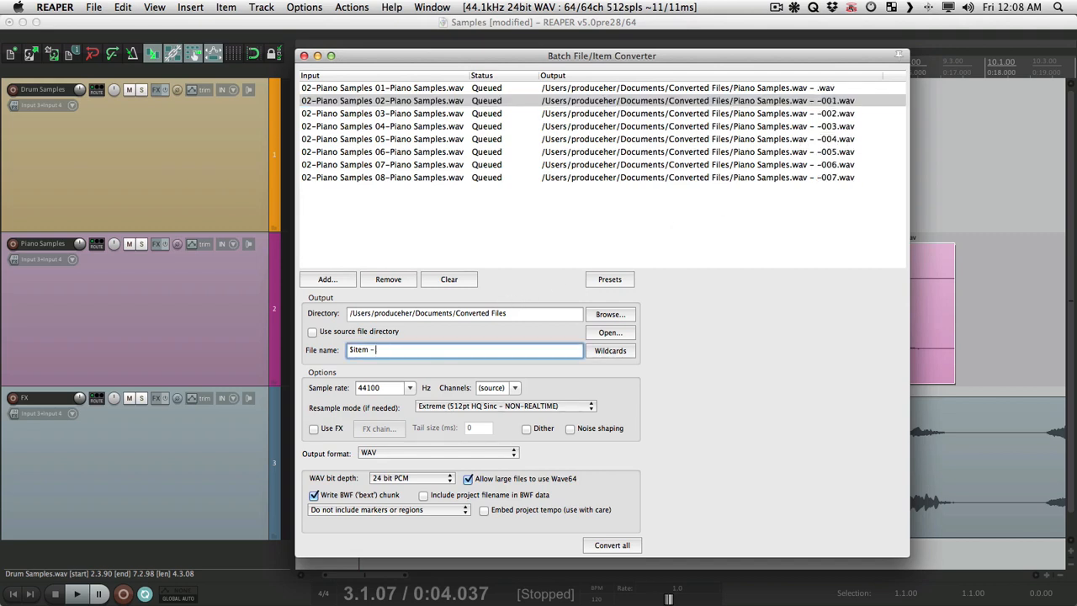
click(601, 352)
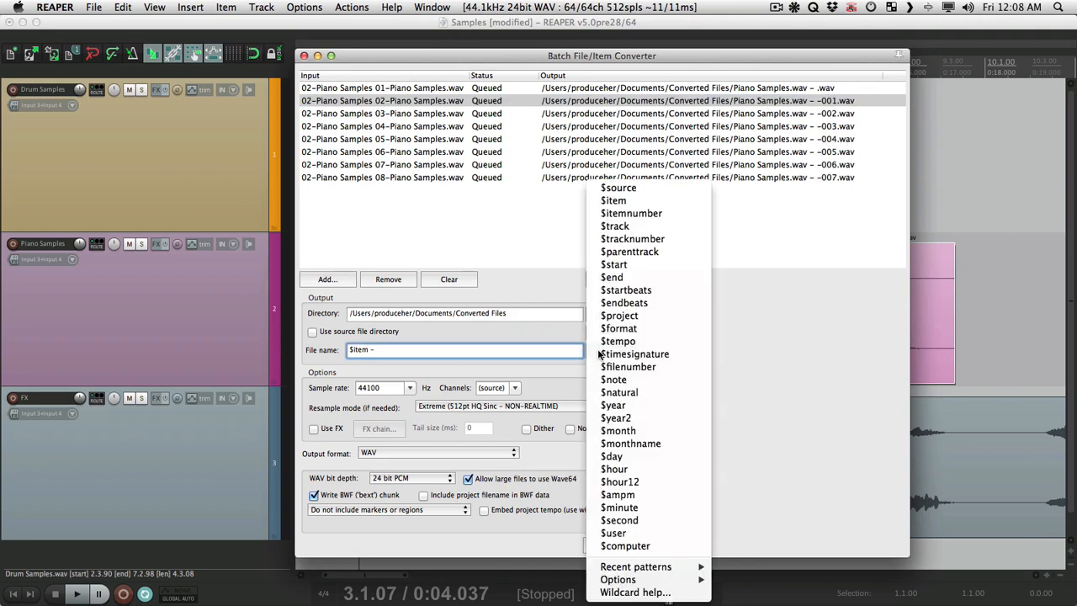
click(657, 395)
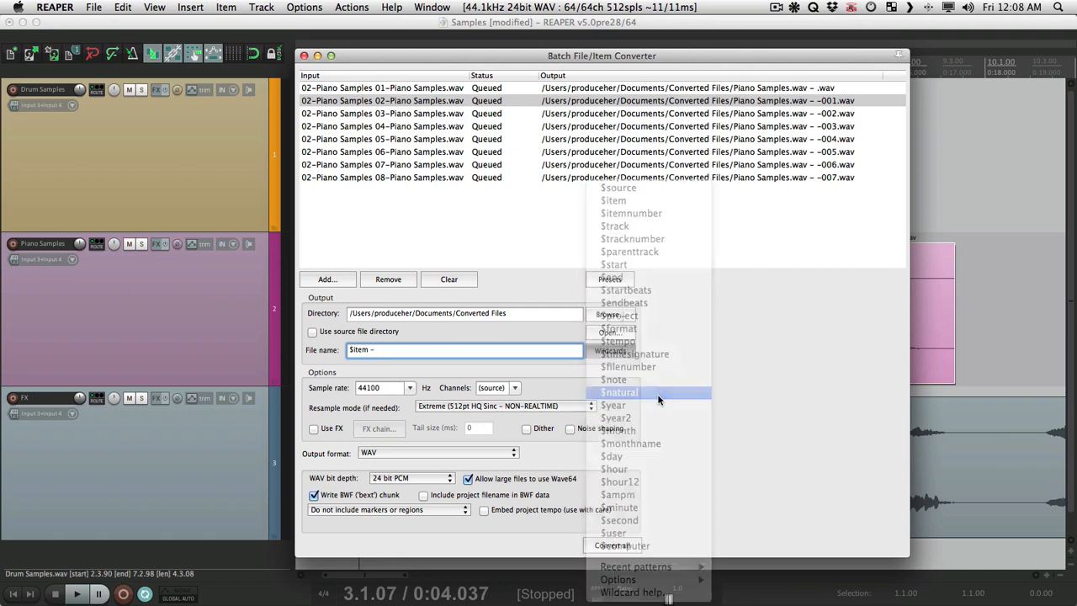
click(856, 89)
click(858, 101)
click(860, 114)
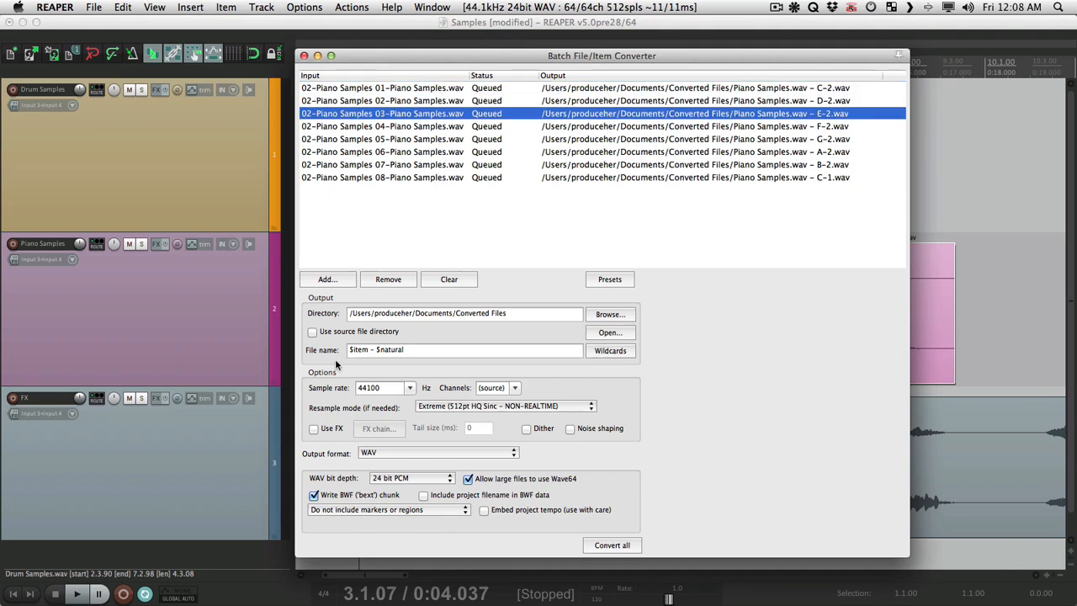
Set the conversion options to Stereo channels at 192000 Hz, with AIFF output format at 16 bit PCM.
click(511, 387)
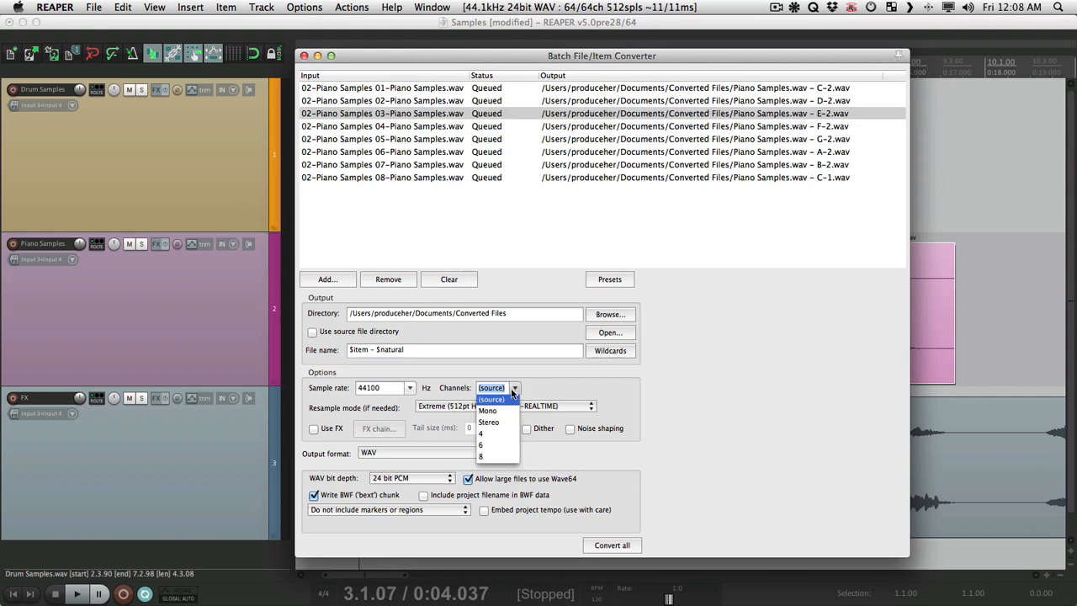
click(499, 423)
click(409, 388)
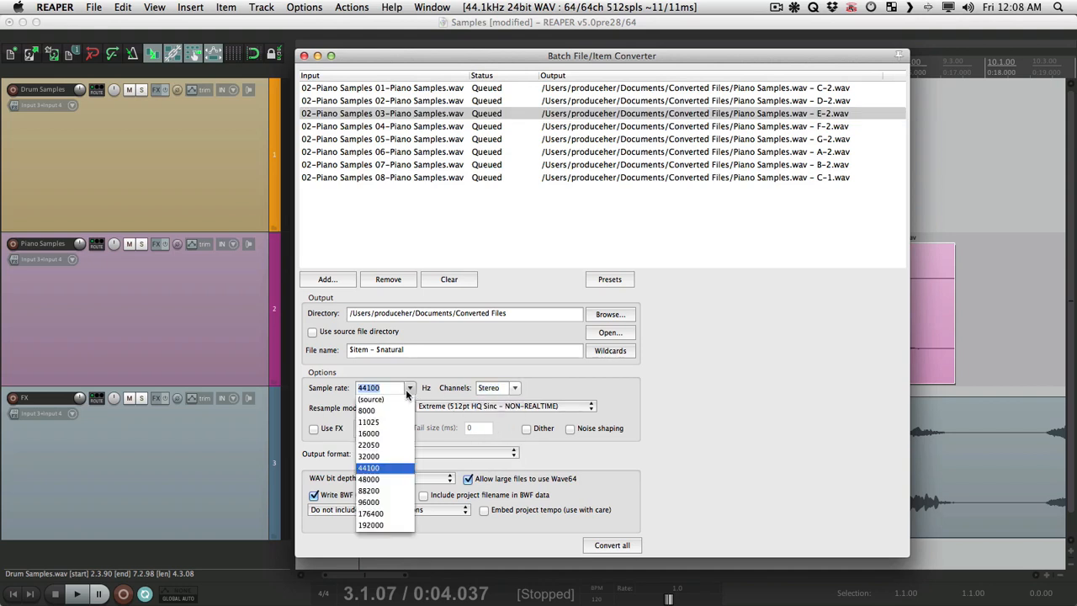
click(390, 524)
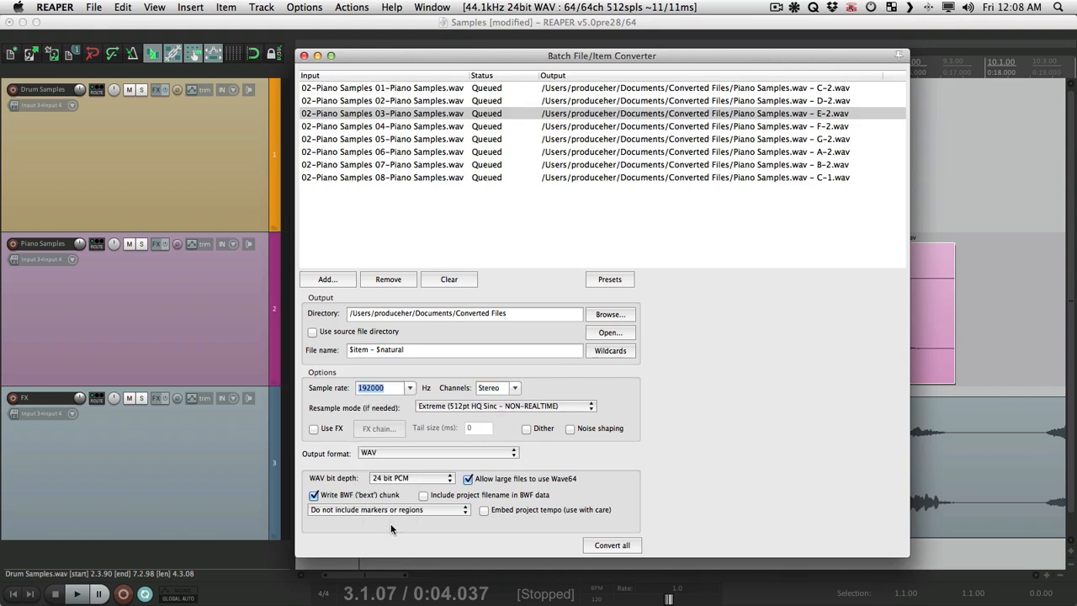
click(428, 453)
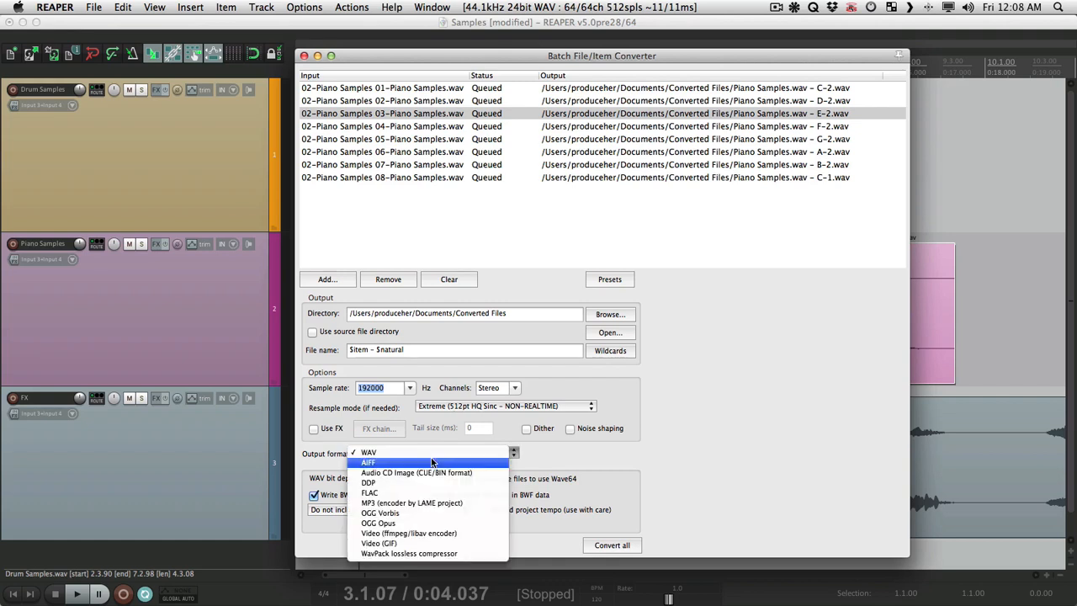
click(432, 462)
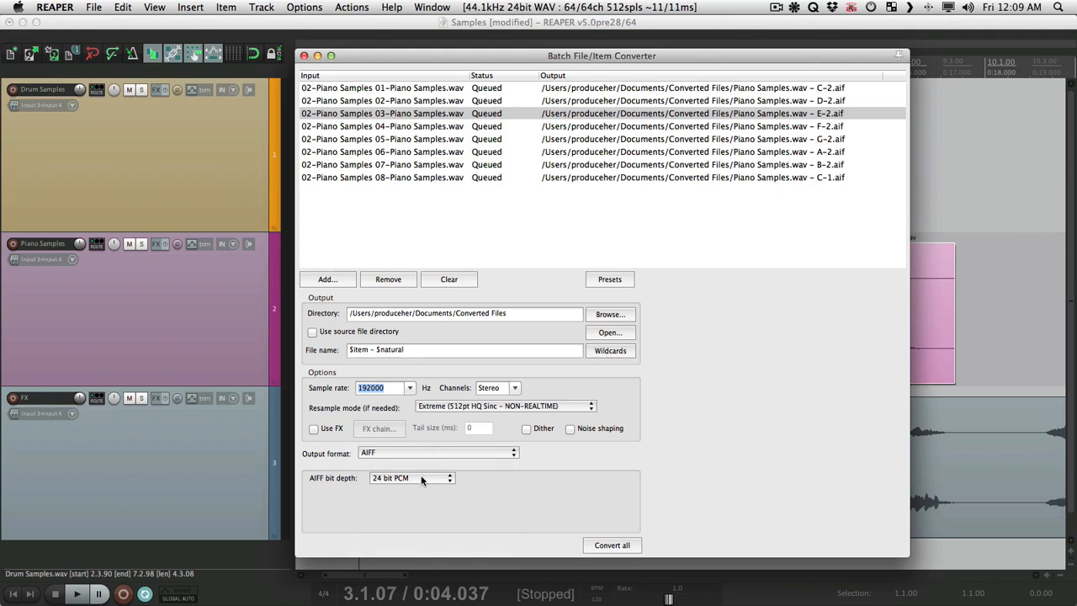
click(421, 476)
click(421, 468)
Convert all the queued piano items and inspect the new files in the output folder before returning to the converter.
click(597, 543)
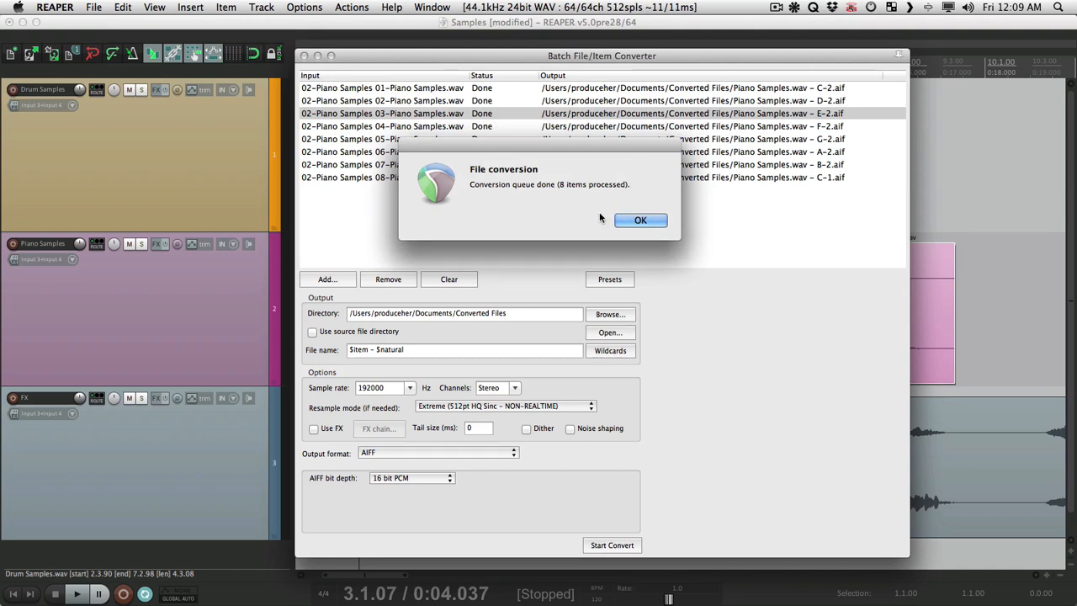
click(620, 222)
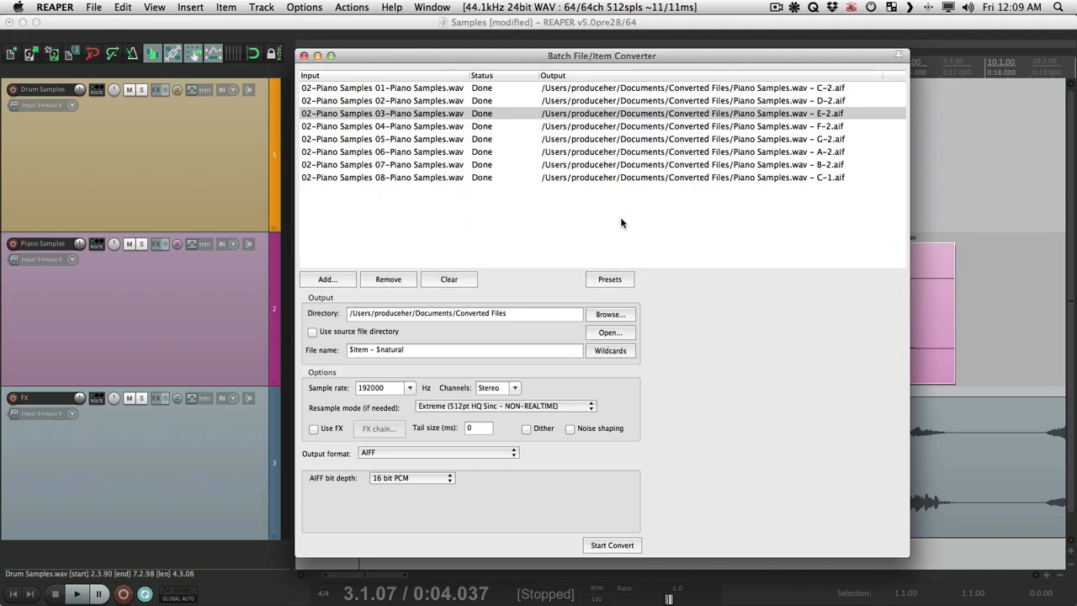
click(594, 333)
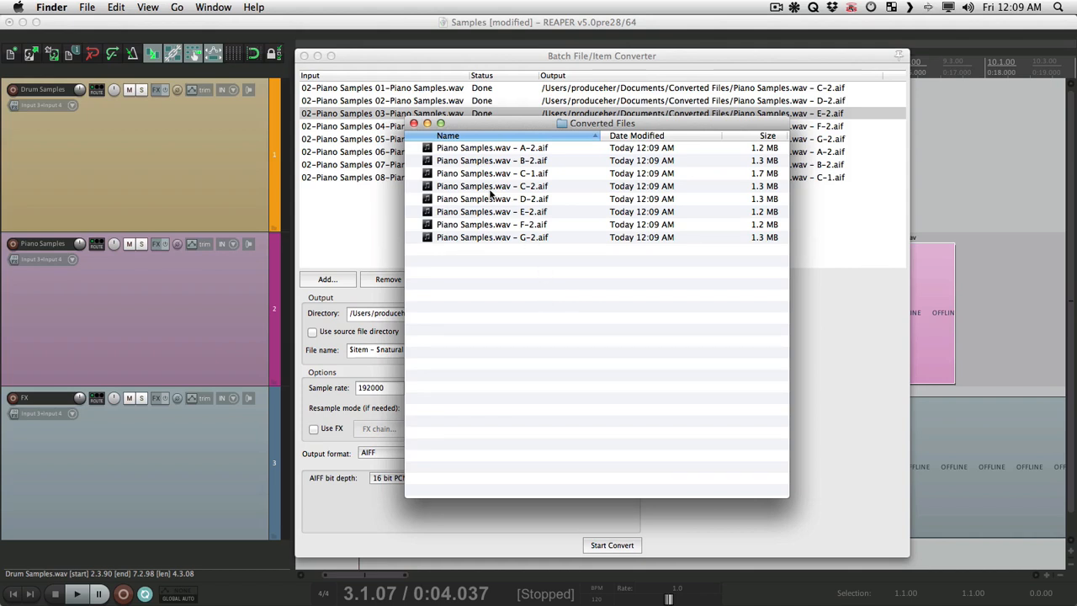
click(413, 124)
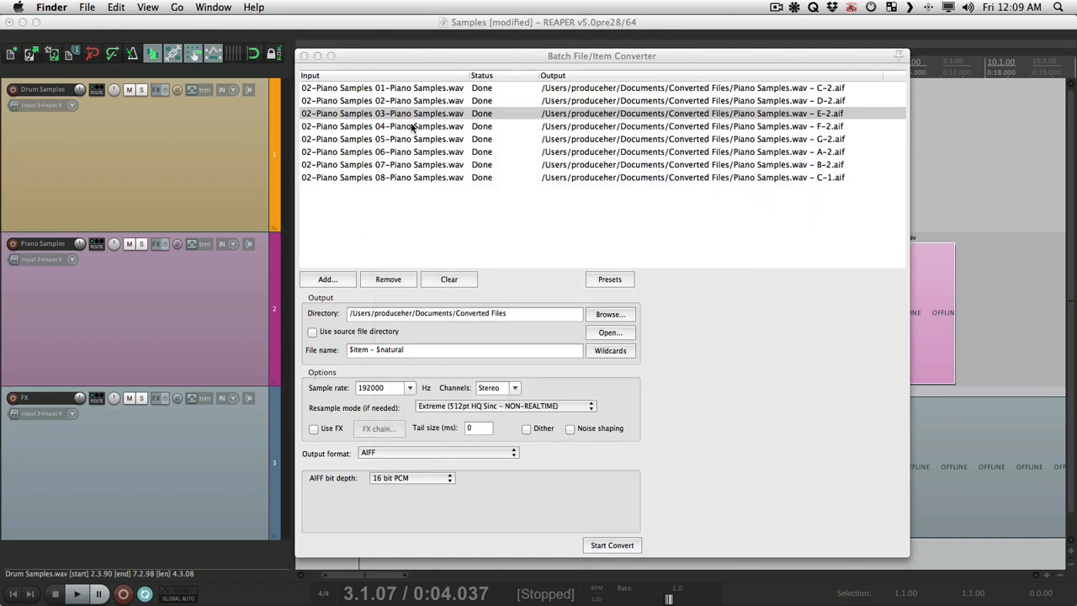
click(488, 61)
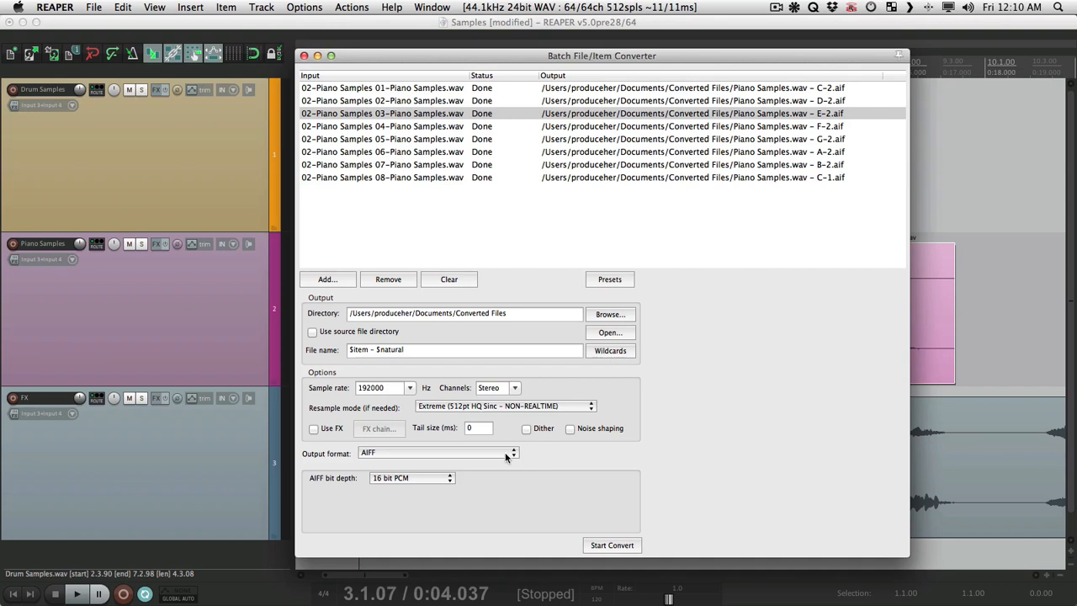
Save the current conversion settings as a preset named "Exporting Piano Sample".
click(619, 279)
click(619, 296)
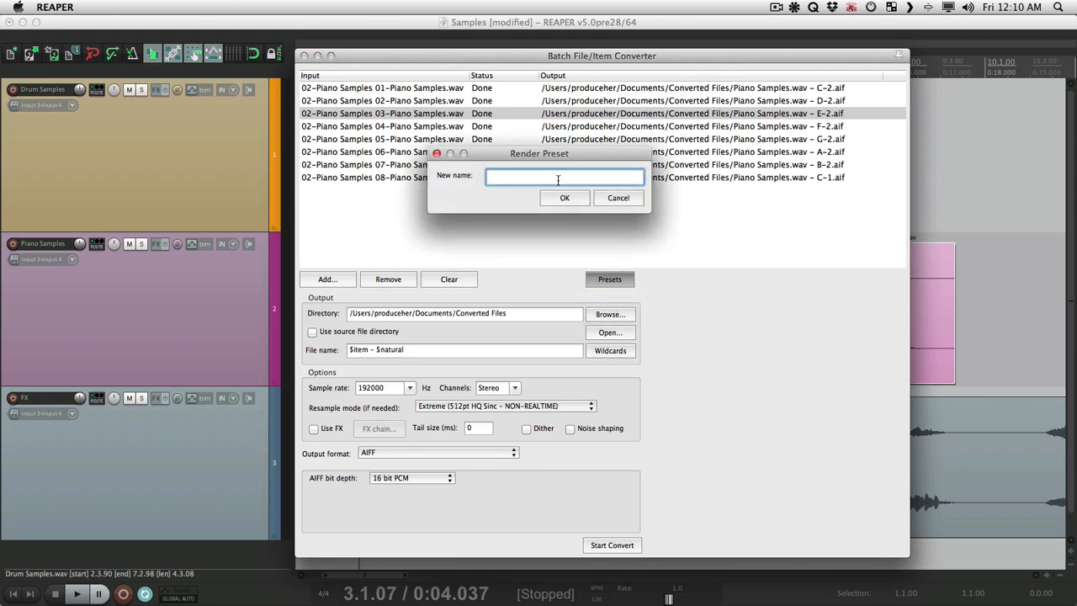
text(Exporting Piano Samples)
click(559, 200)
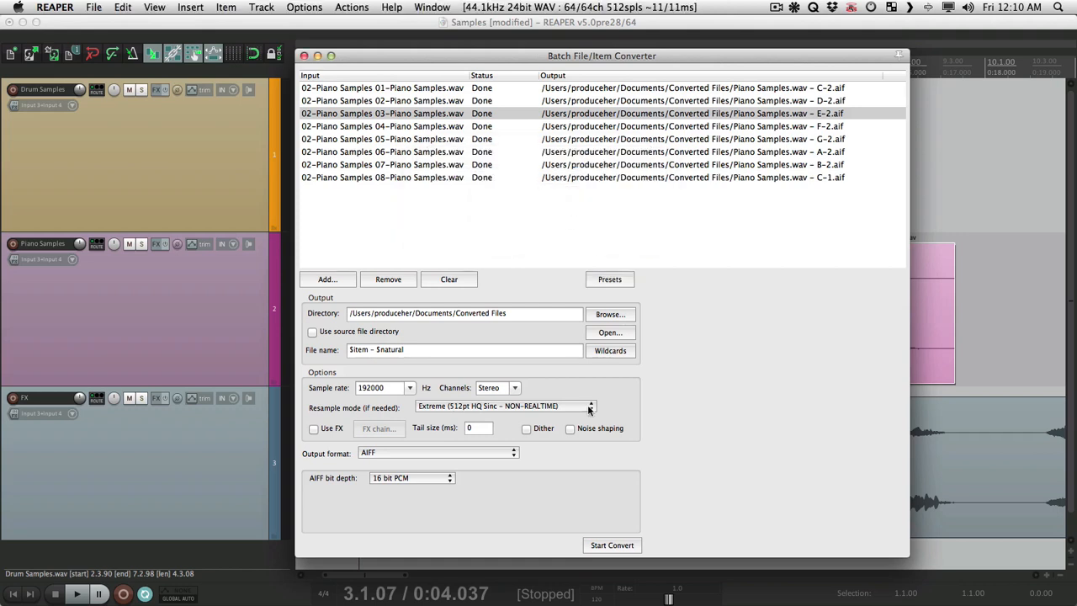
Change the conversion options to 44100 Hz, Mono and WAV format at 24 bit PCM.
click(409, 387)
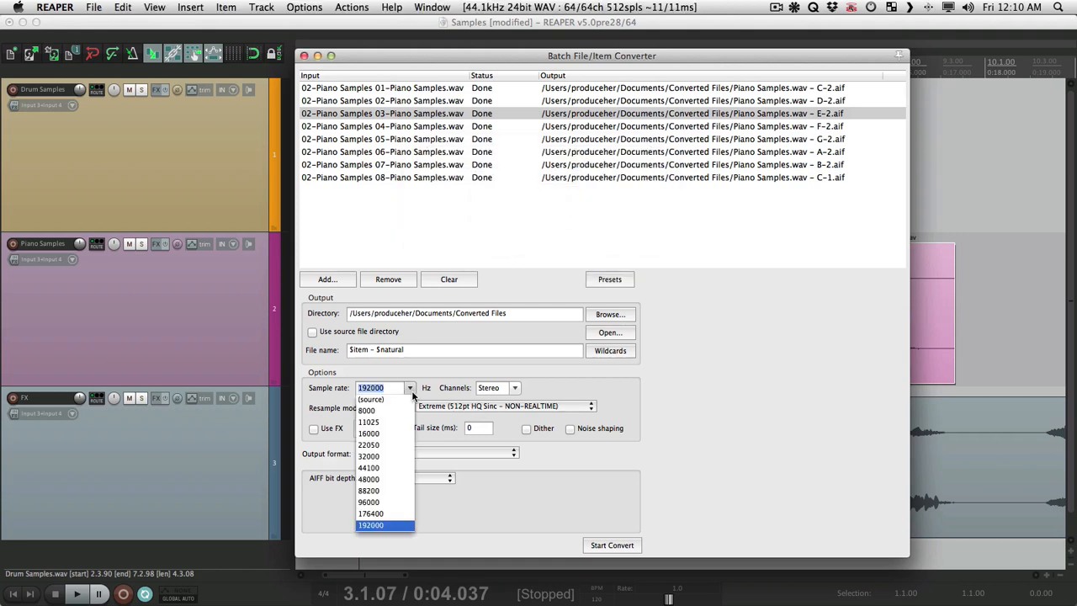
click(387, 463)
click(514, 387)
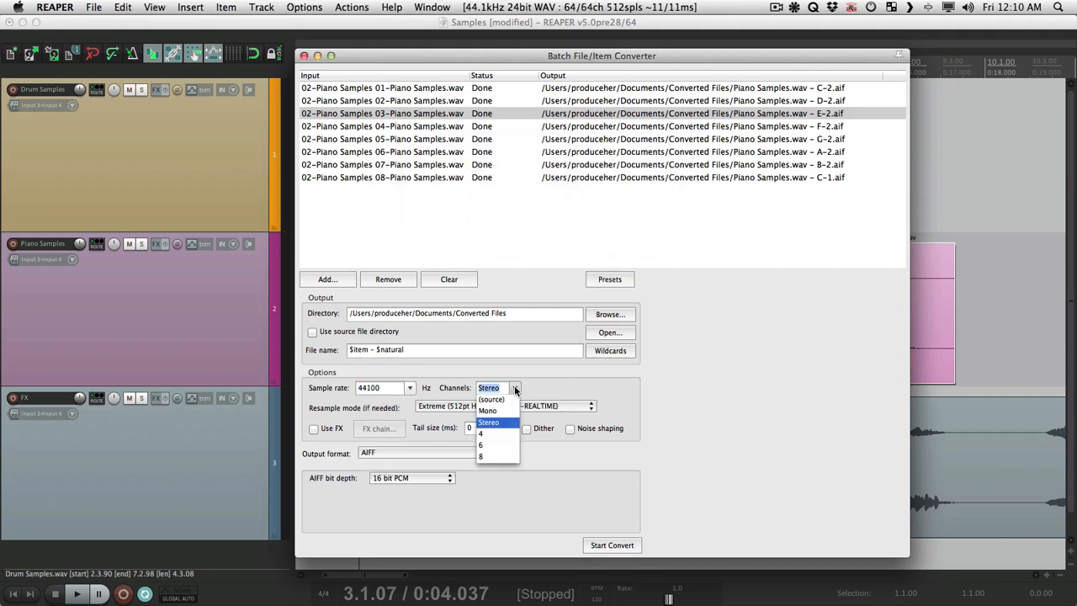
click(507, 411)
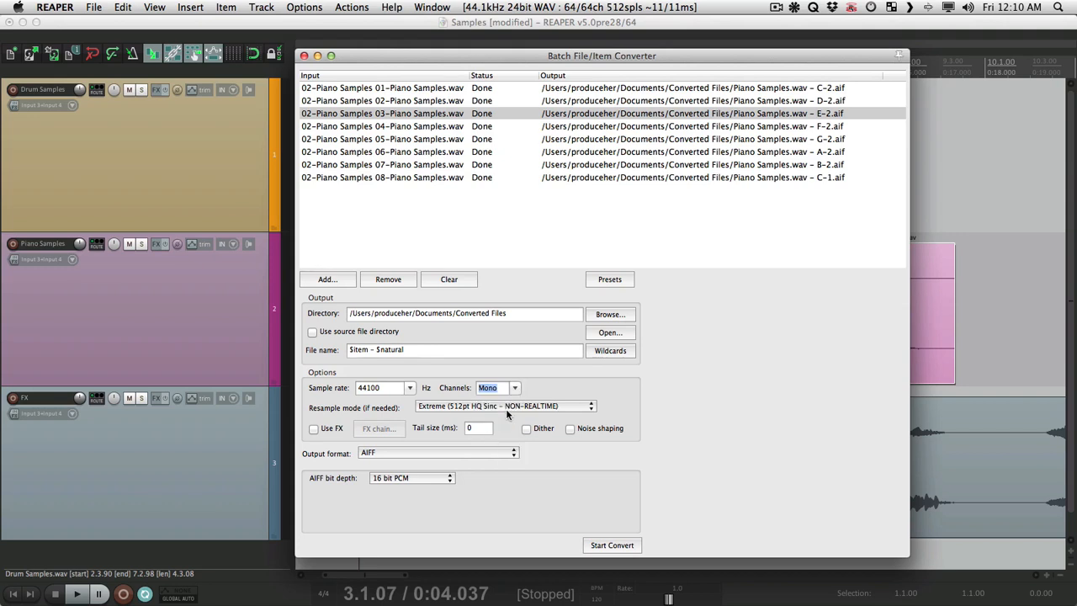
click(430, 451)
click(425, 442)
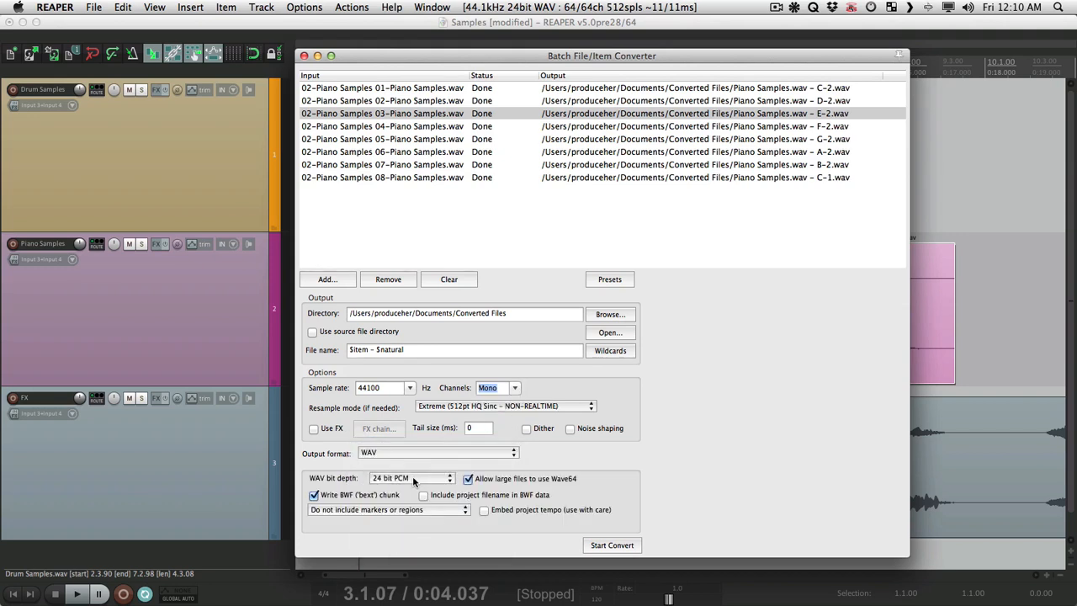
click(414, 478)
click(413, 477)
Load the saved Exporting Piano Sample preset in the Batch File/Item Converter.
click(606, 280)
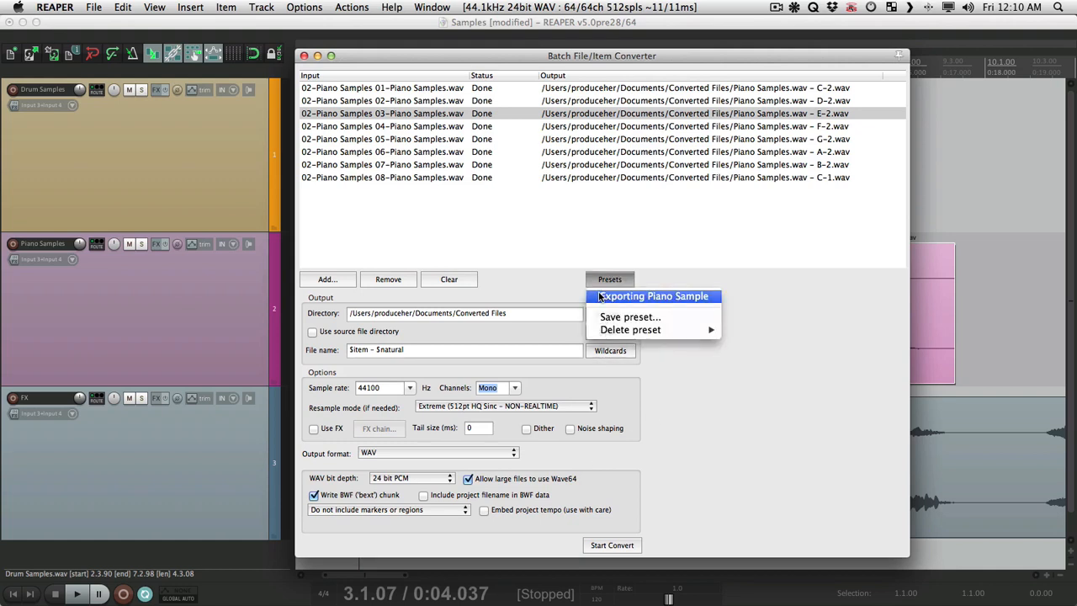
click(600, 296)
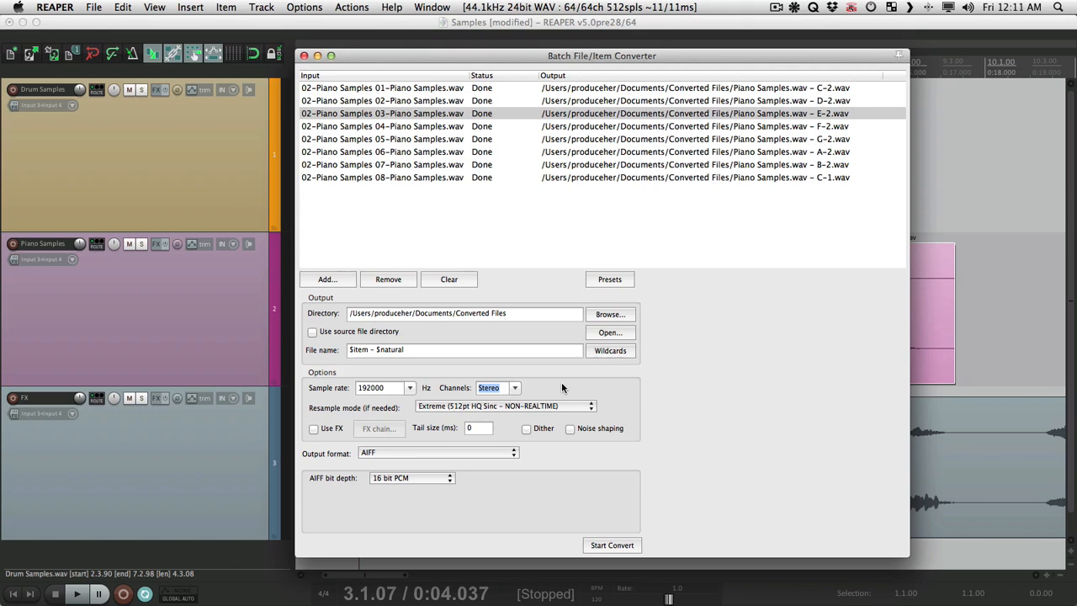
Open the project's Render to File settings and load the Exporting Piano Sample options and format preset.
click(93, 6)
click(97, 192)
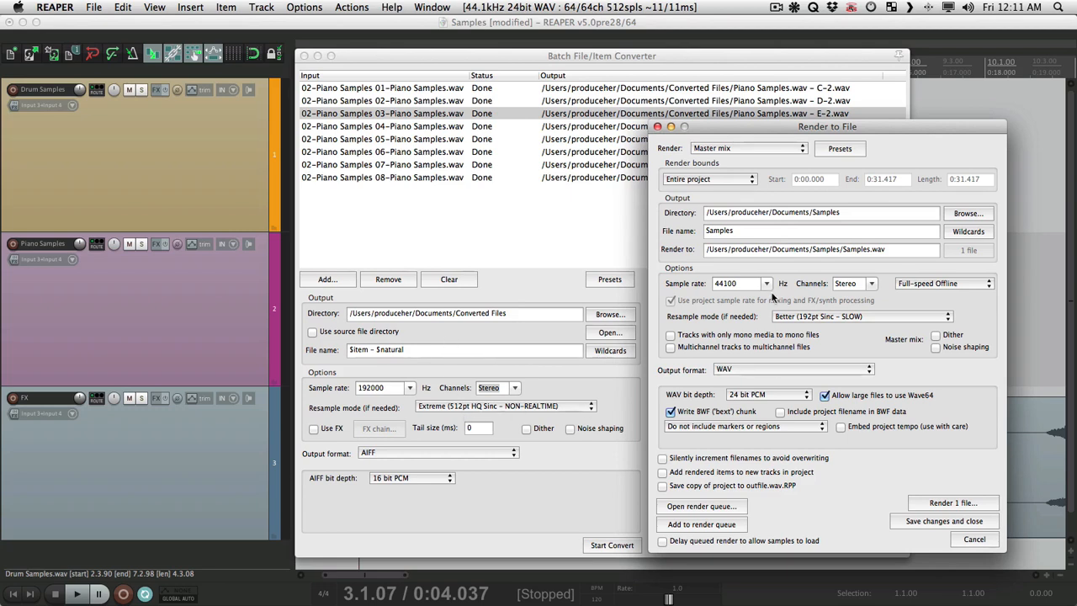
click(831, 149)
mouse_move(829, 193)
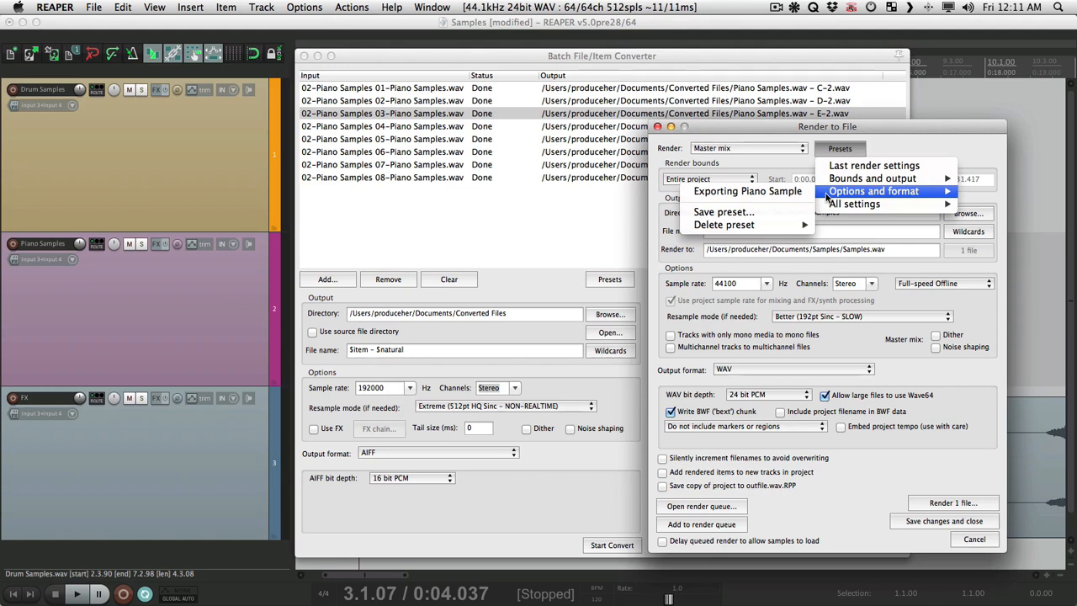
click(764, 199)
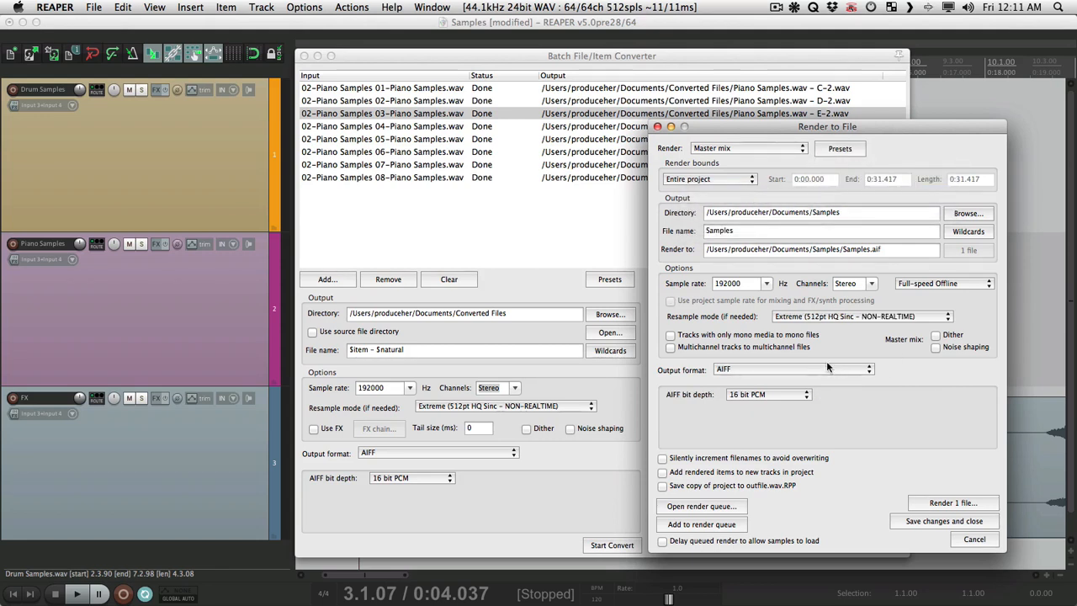
Set the render options to a 44100 Hz sample rate, Mono channels and MP3 (encoder by LAME project) output format.
click(767, 284)
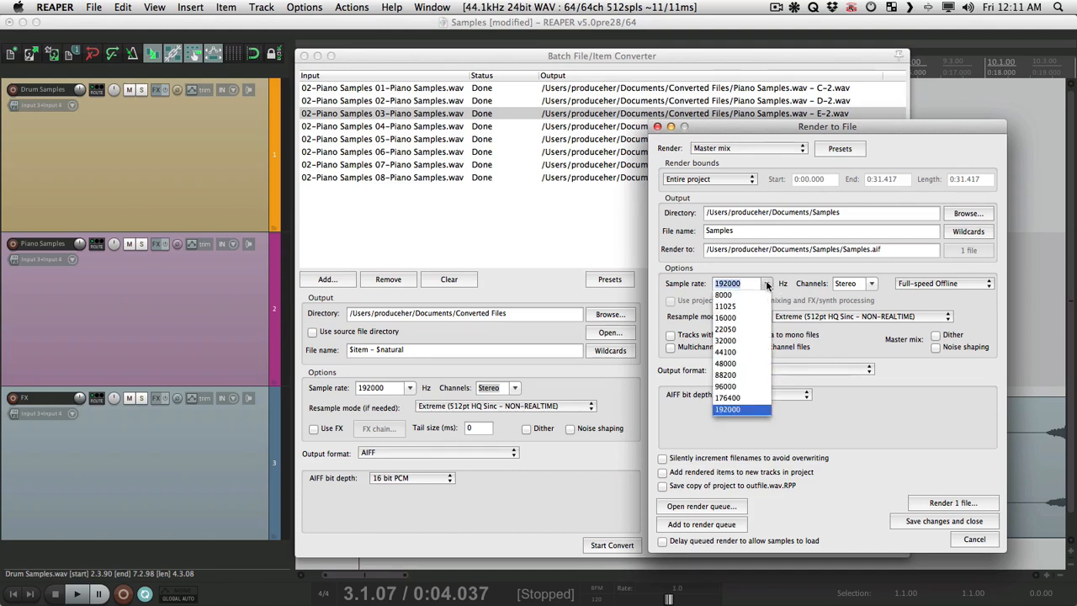
click(745, 354)
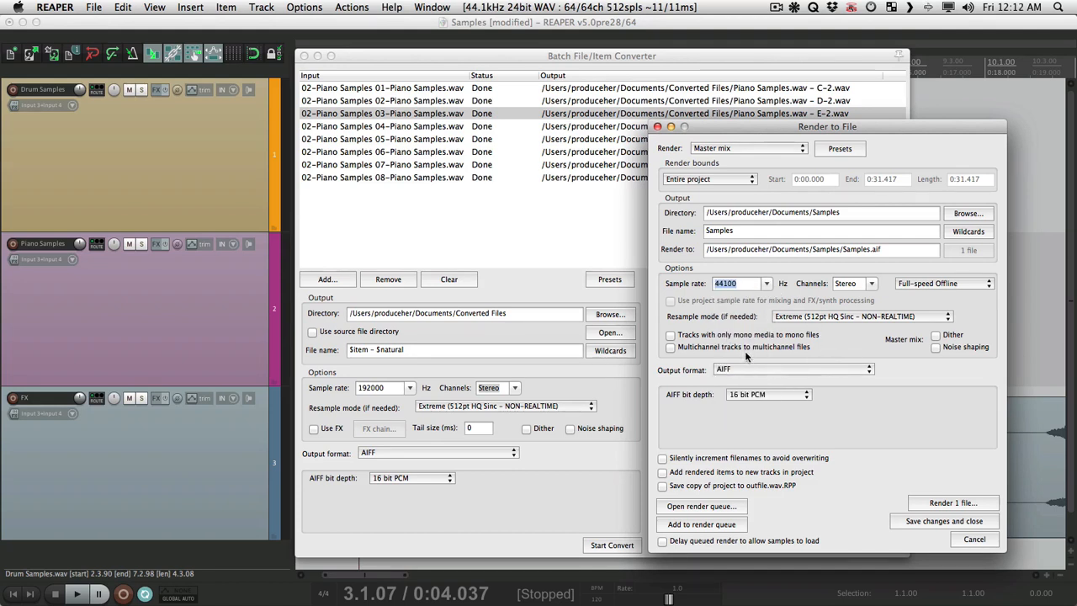
click(873, 284)
click(867, 294)
click(770, 368)
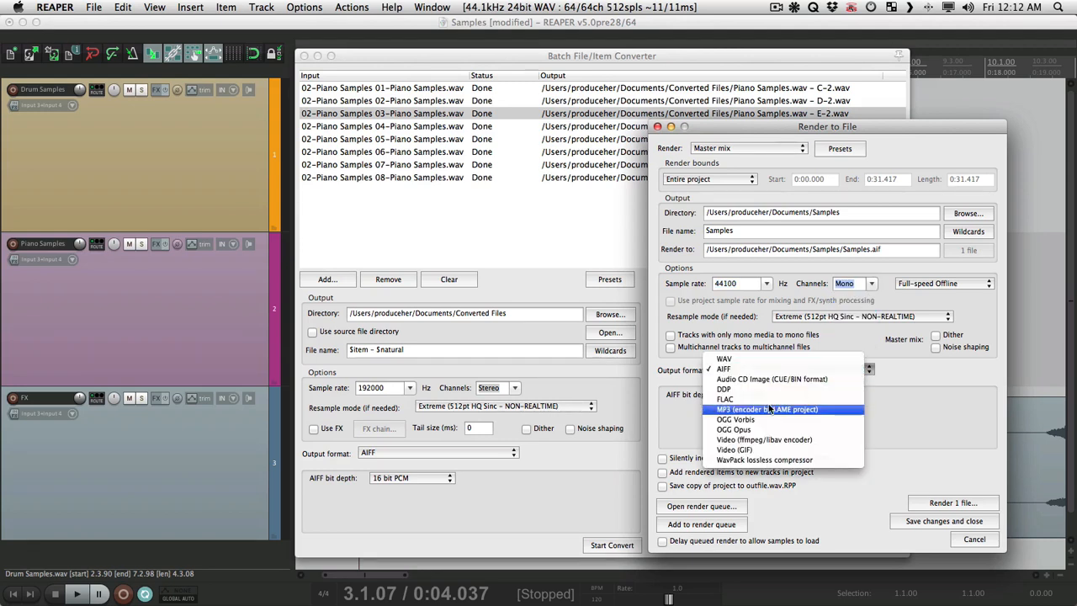
click(768, 407)
Save the render options and format as a preset named "Mono mp3" and close the Render to File window.
click(840, 148)
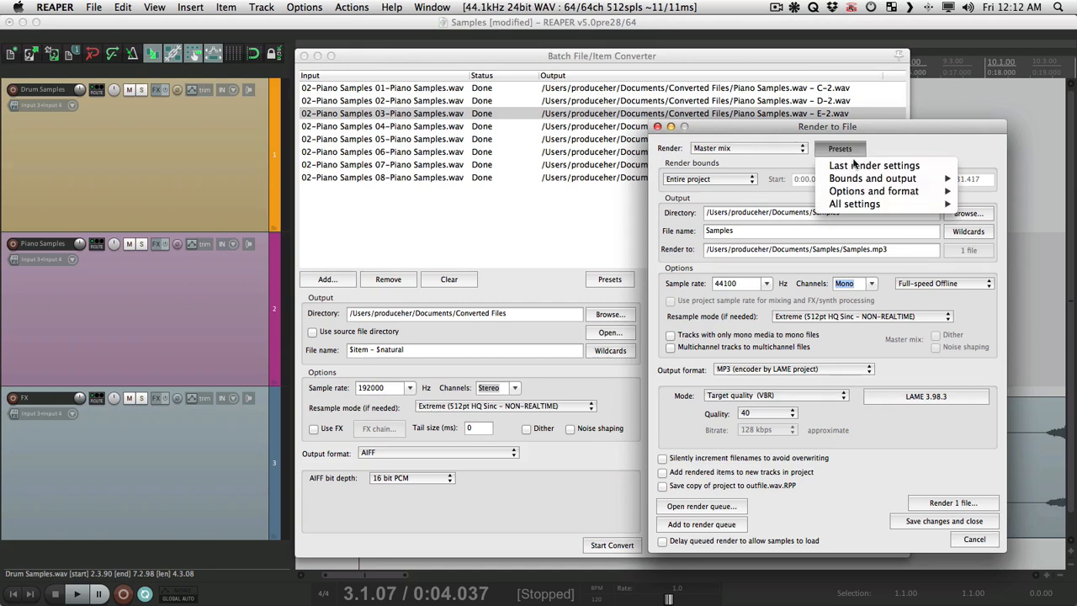
mouse_move(864, 193)
click(789, 215)
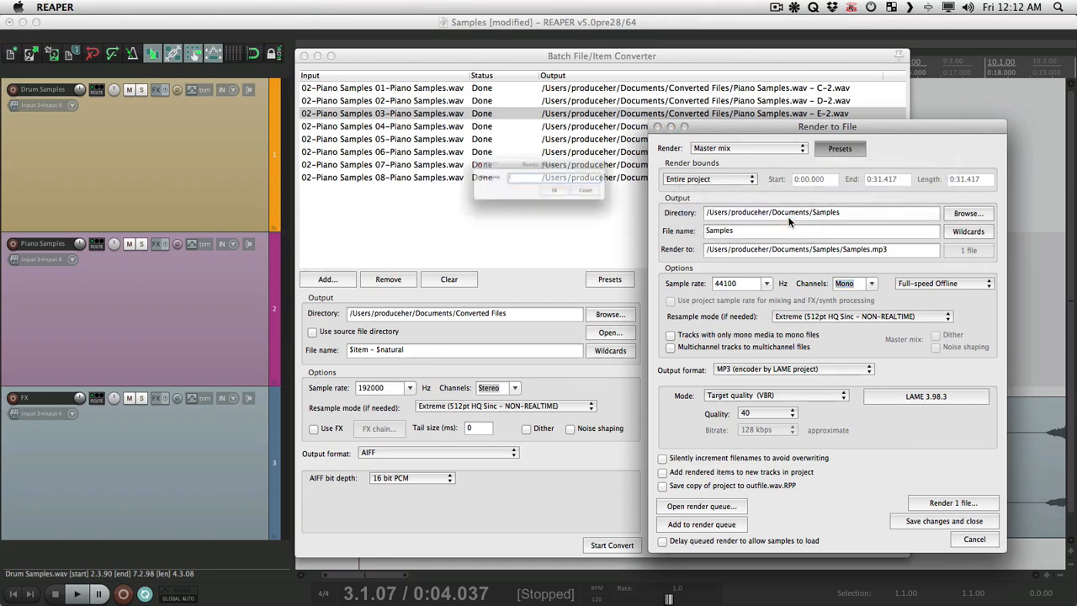
text(Mono mp3)
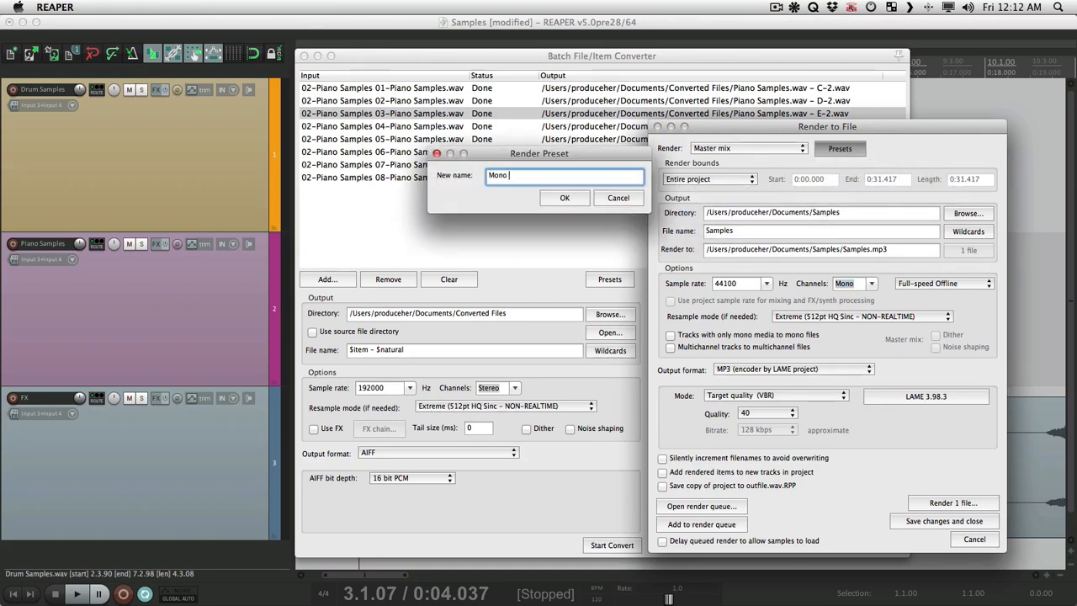
key(Return)
key(Escape)
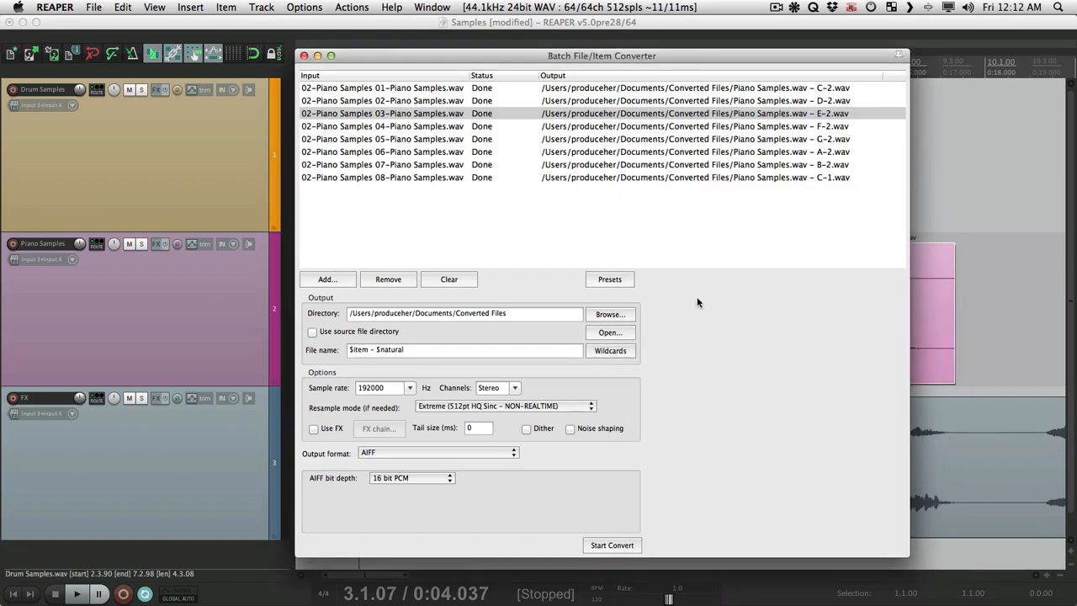
Load the Mono mp3 preset in the Batch File/Item Converter.
click(609, 278)
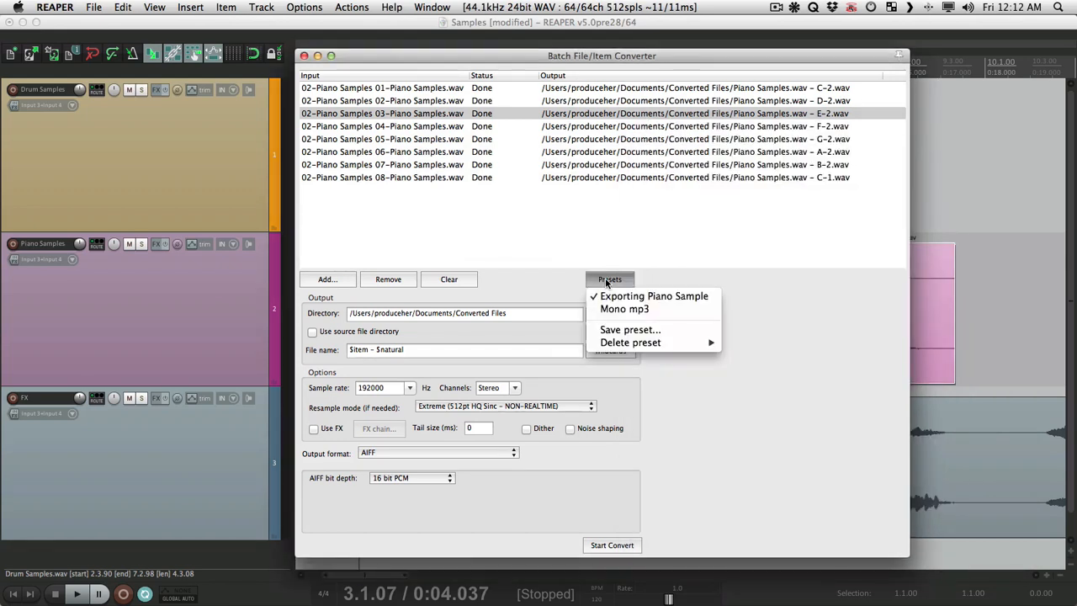
click(599, 308)
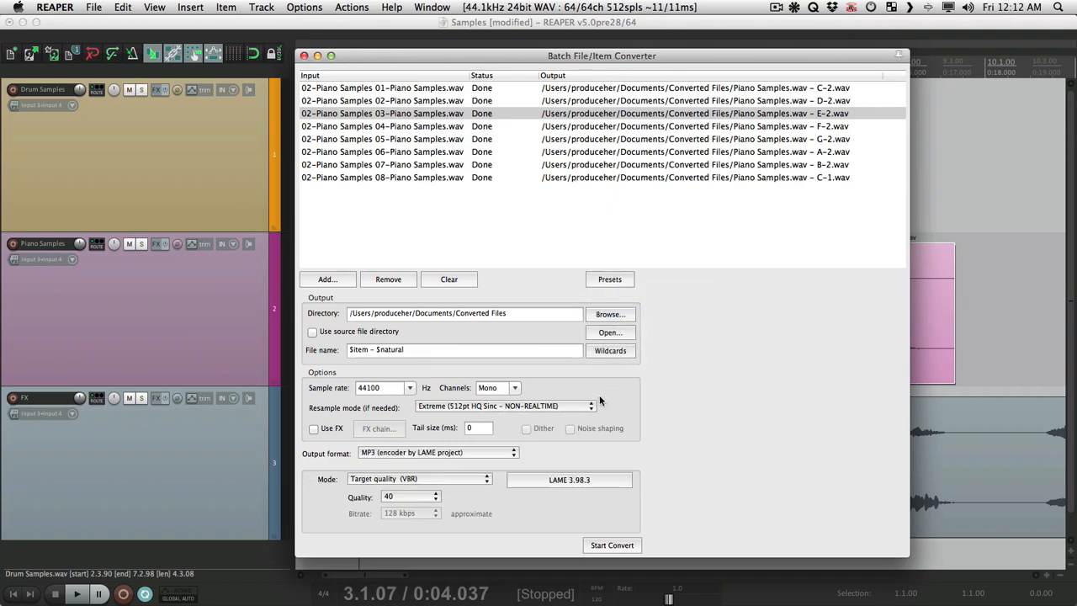